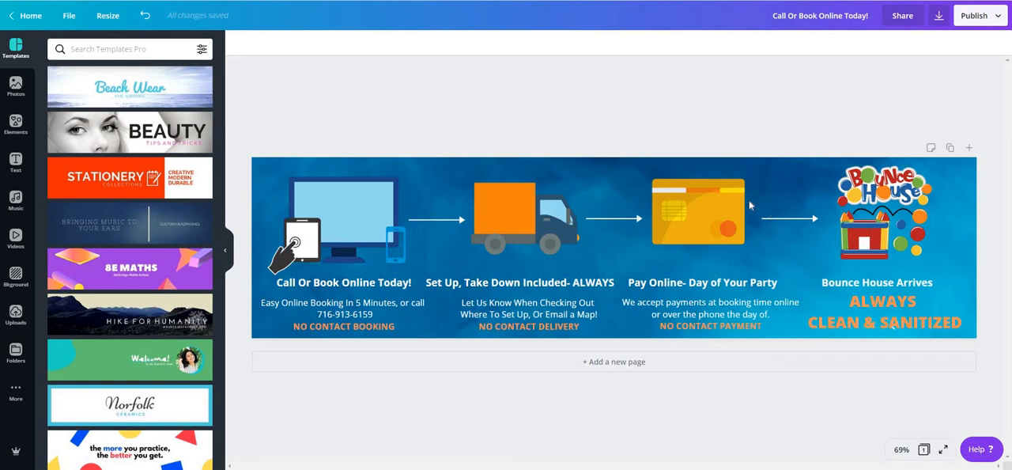
Step: Add a second page to the banner design and delete its blue cloudy background image
left_click(609, 362)
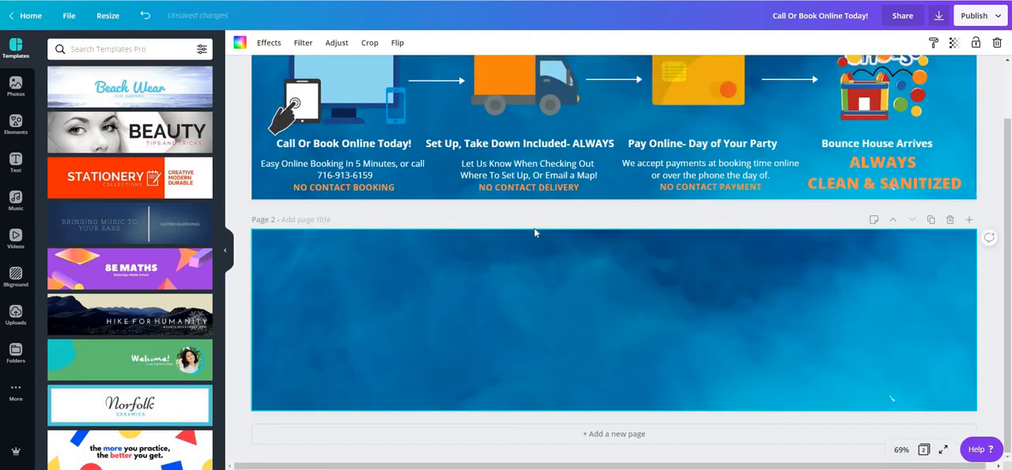
right_click(533, 362)
left_click(589, 416)
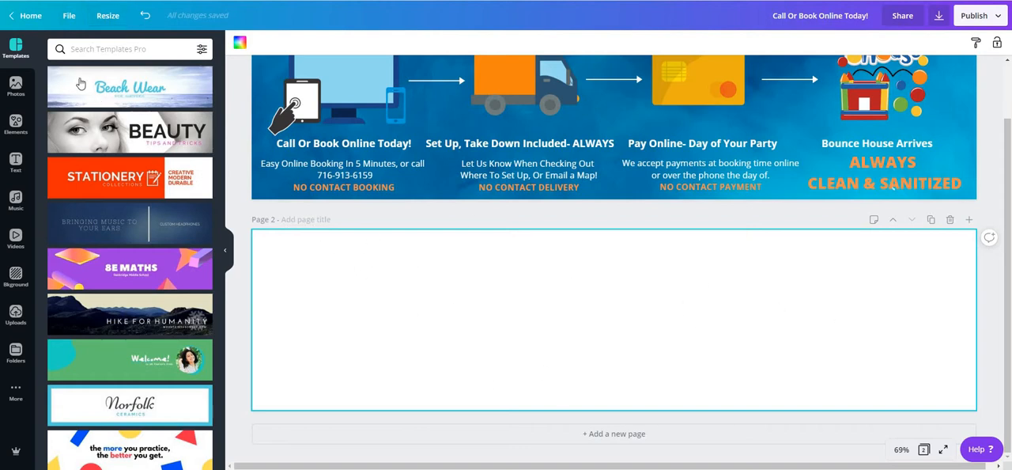
Step: Examine the design's custom resize dimensions and available measurement units without changing the size
left_click(108, 15)
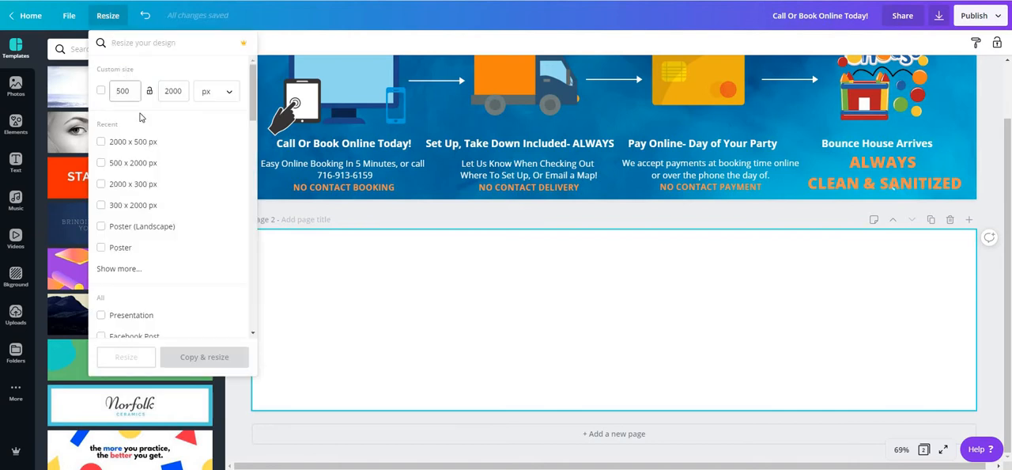
left_click(170, 93)
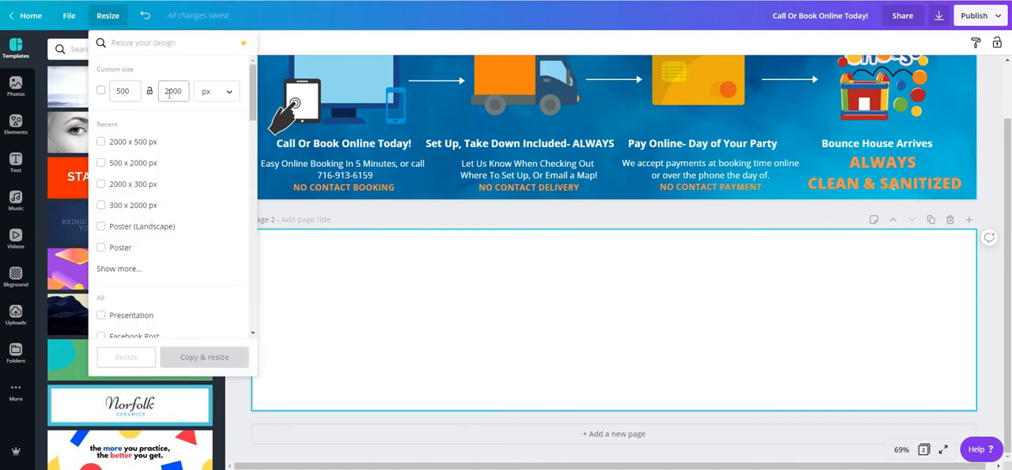
left_click(229, 96)
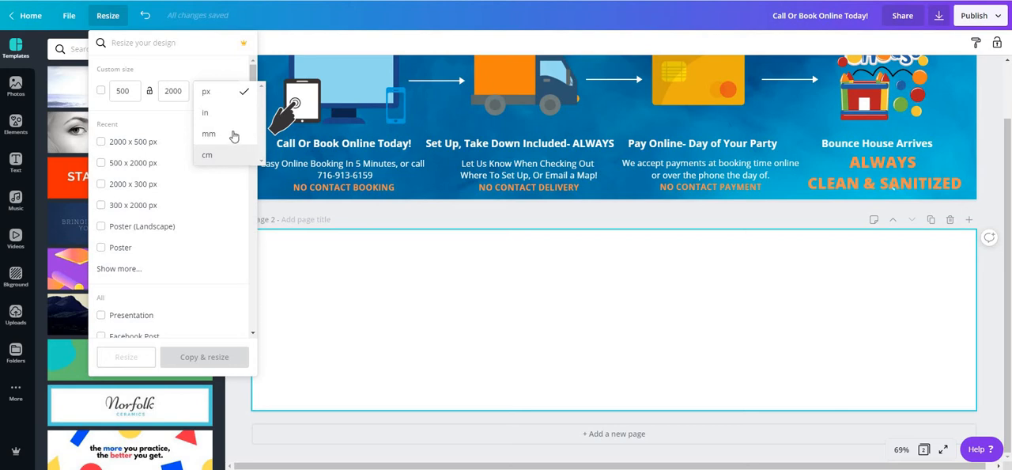
left_click(206, 96)
left_click(181, 93)
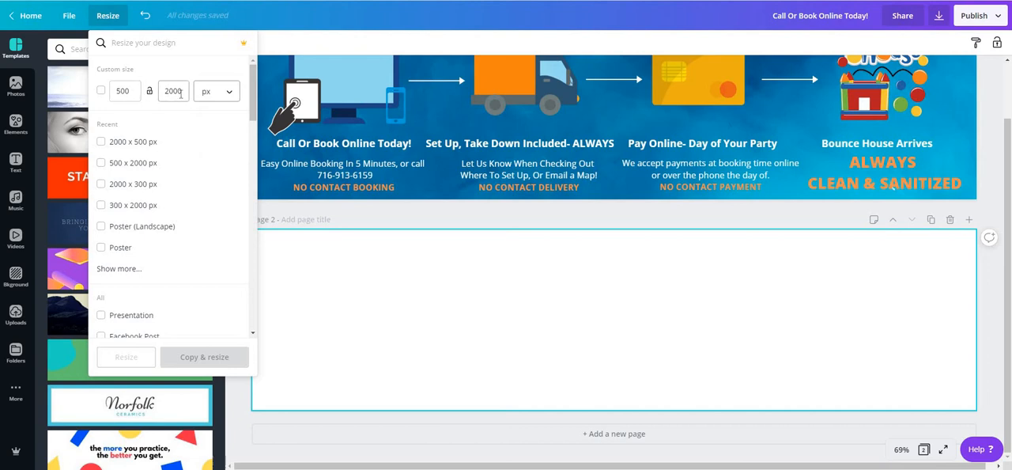
left_click_drag(133, 91, 96, 92)
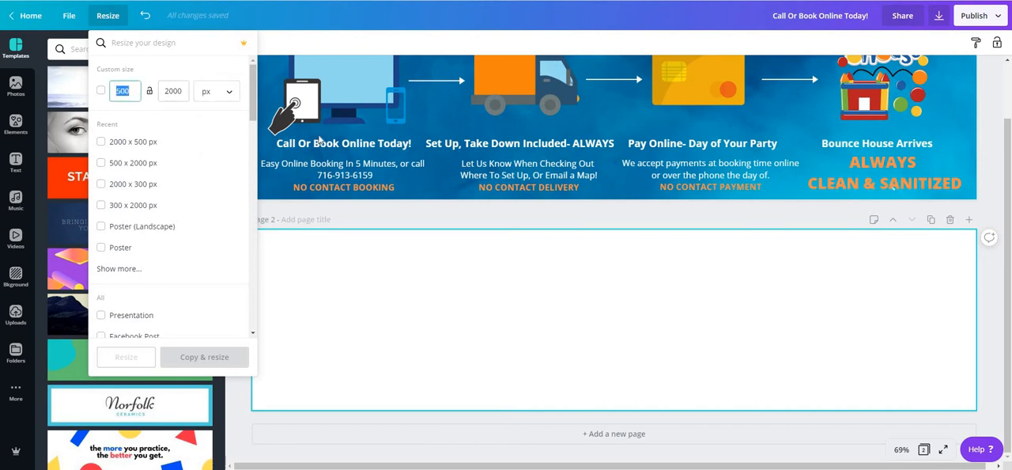
left_click(391, 328)
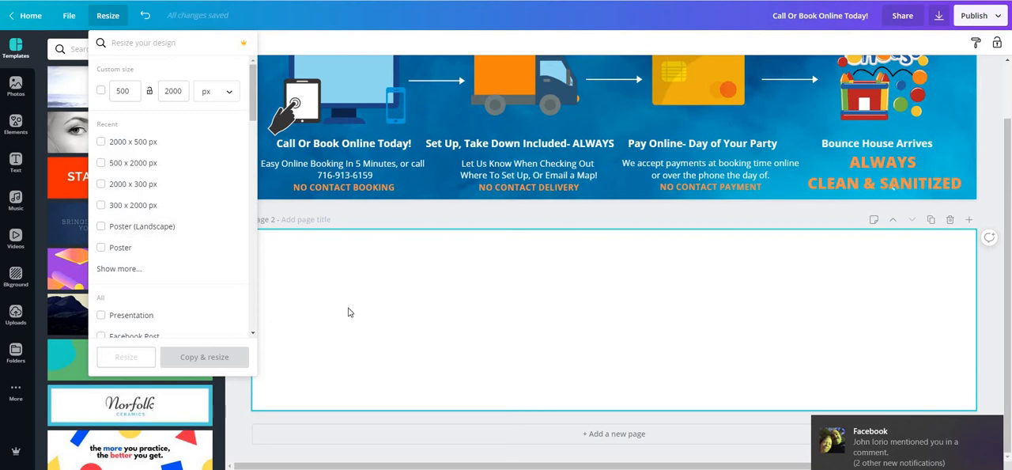
left_click(327, 279)
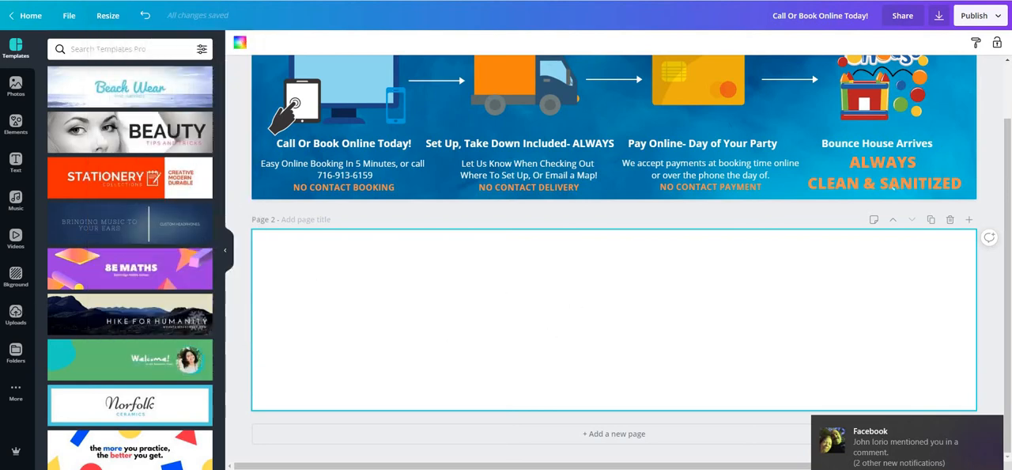
Step: Browse the background image library for page 2 and compare it with the finished banner on page 1
left_click(15, 277)
scroll(152, 222, "down", 5)
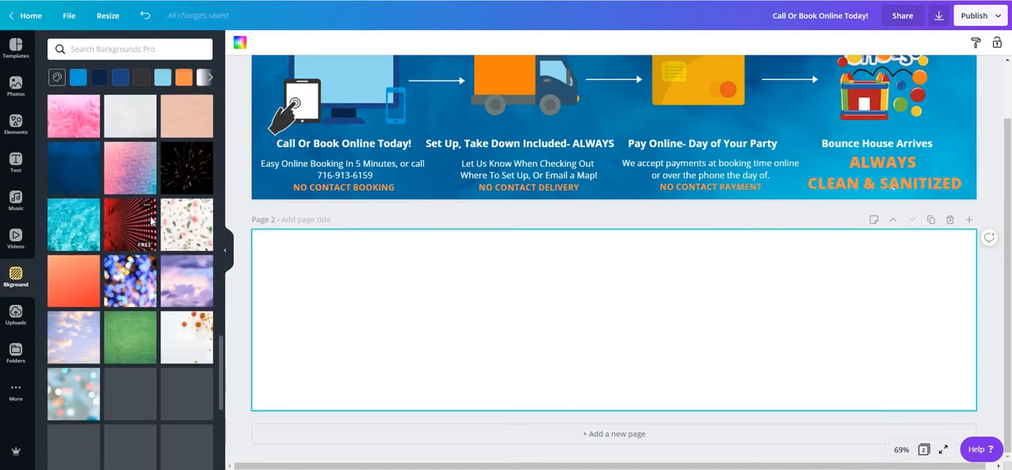
scroll(152, 222, "down", 5)
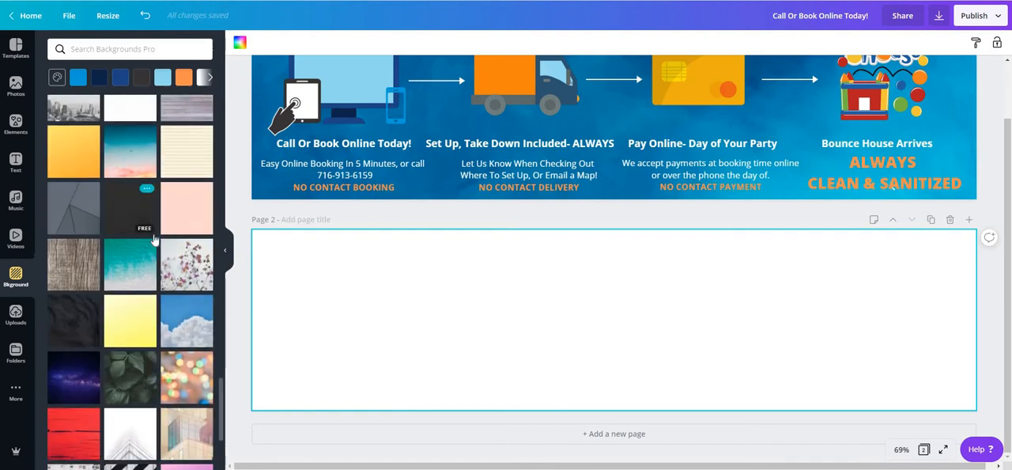
scroll(154, 238, "down", 6)
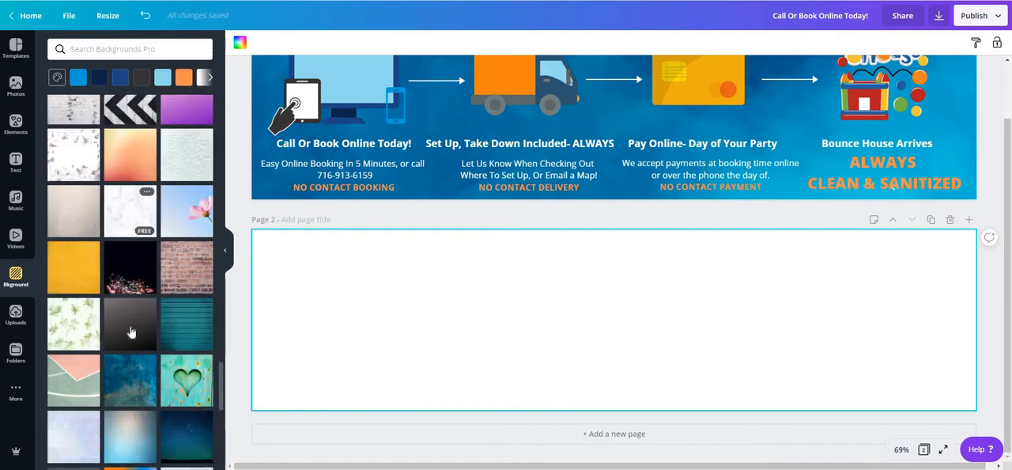
scroll(131, 332, "down", 2)
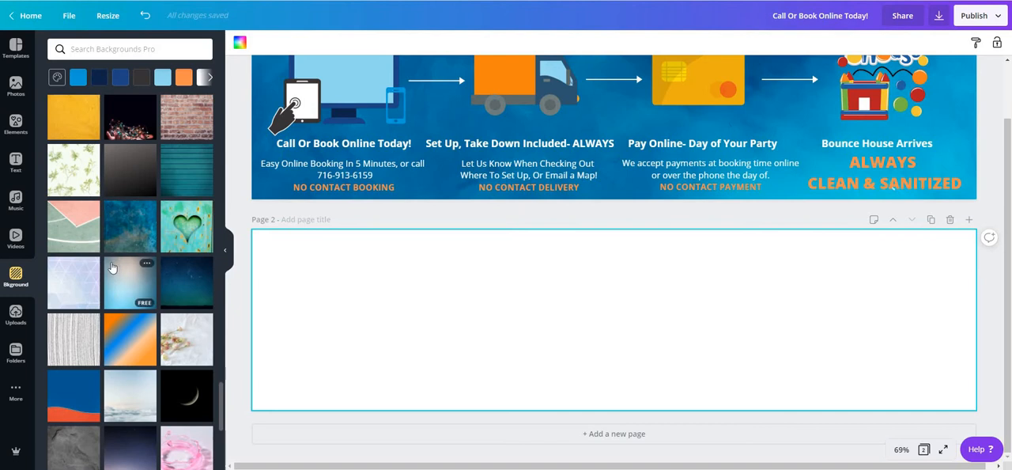
scroll(112, 267, "up", 5)
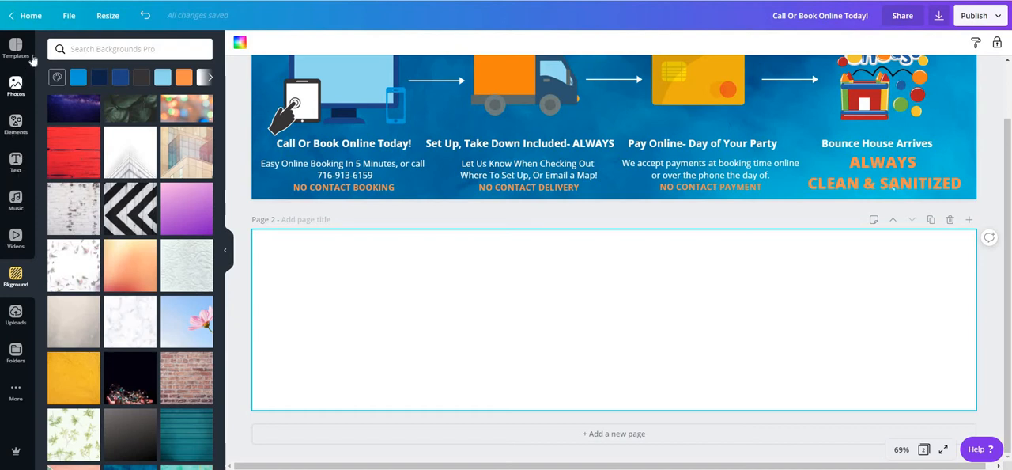
scroll(145, 265, "up", 3)
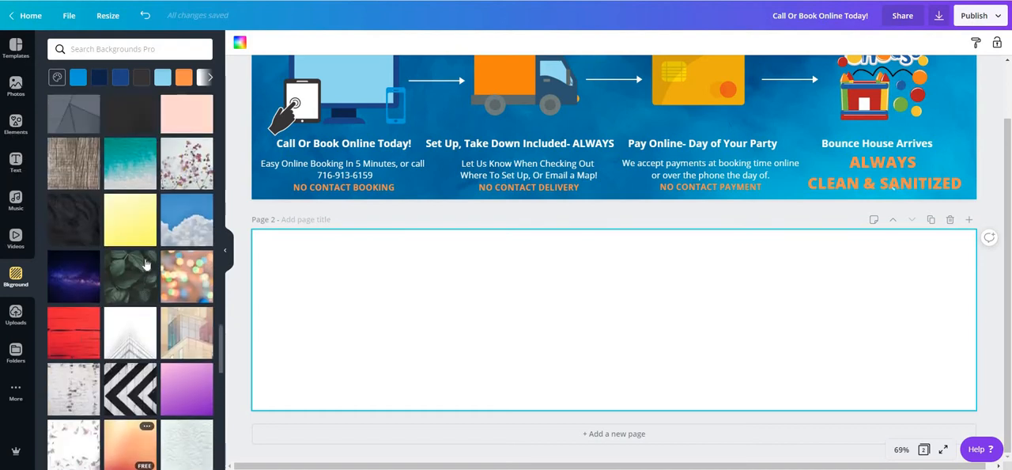
scroll(145, 265, "up", 3)
scroll(723, 268, "up", 1)
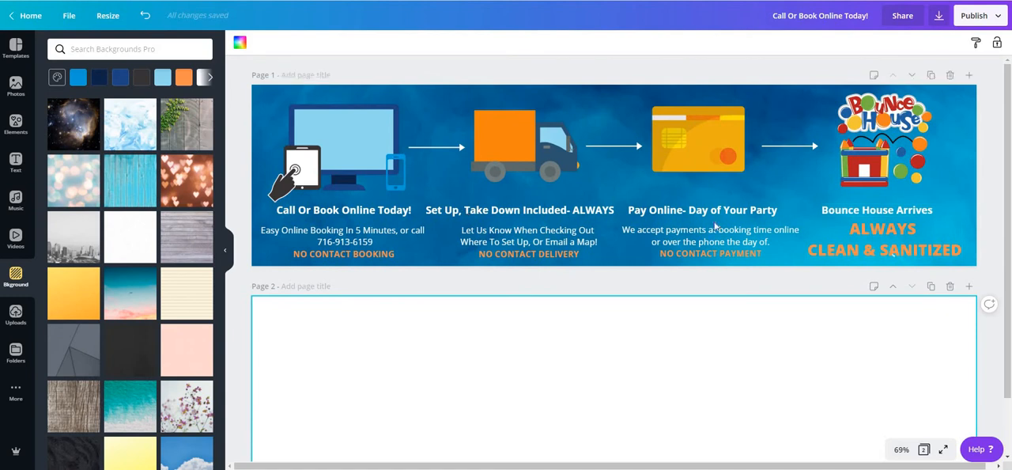
scroll(420, 311, "down", 1)
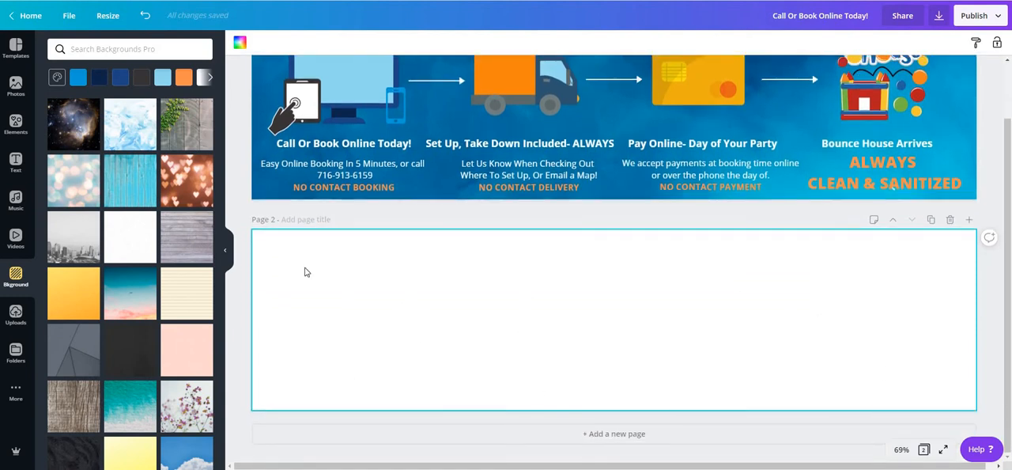
Step: Check the resize presets, then switch to the Bouncing On Air website and examine the banner on its homepage
left_click(108, 17)
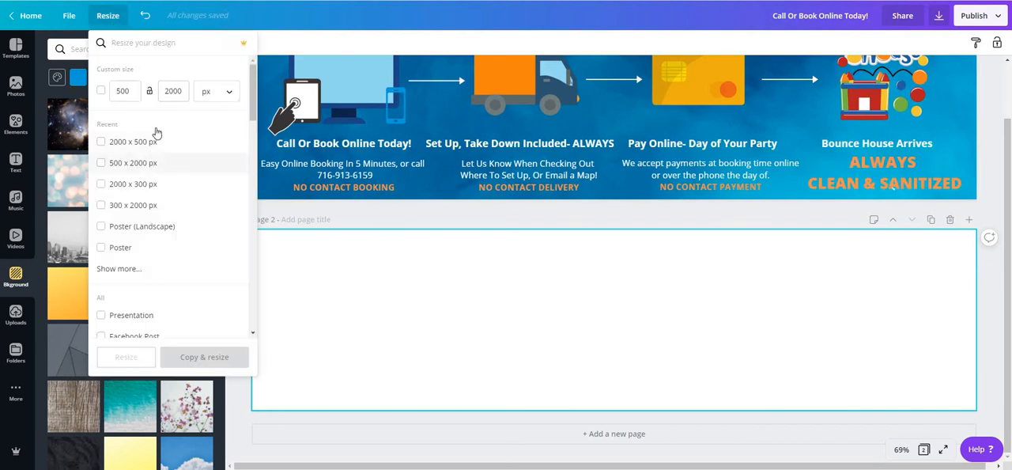
left_click(384, 287)
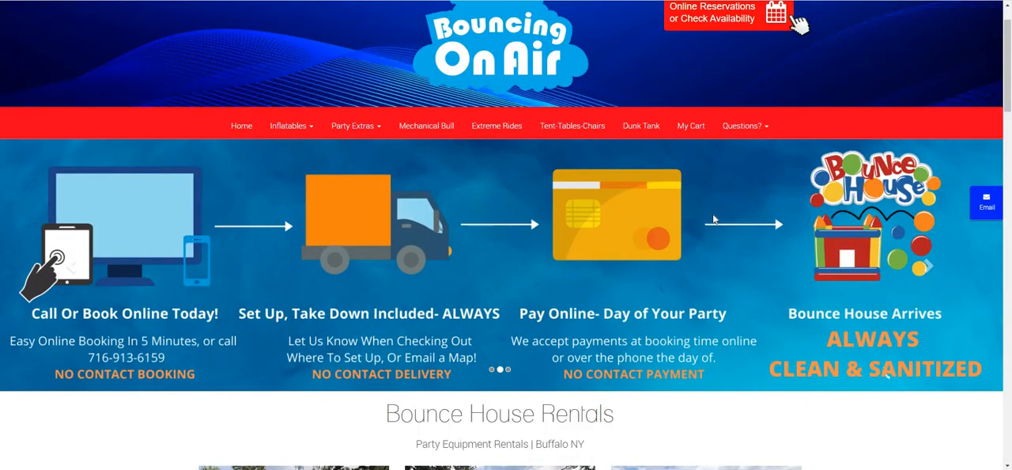
scroll(719, 215, "down", 1)
scroll(719, 215, "up", 2)
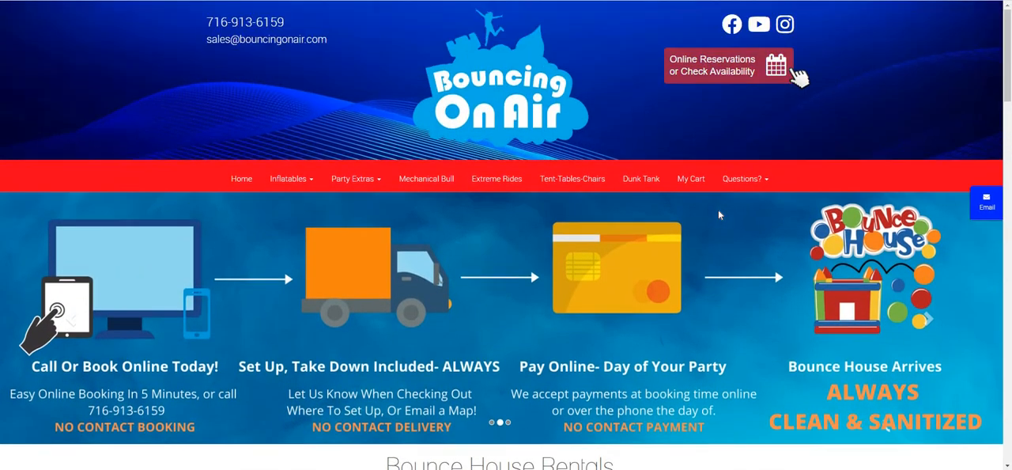
scroll(720, 215, "down", 1)
scroll(720, 215, "up", 1)
scroll(718, 214, "down", 1)
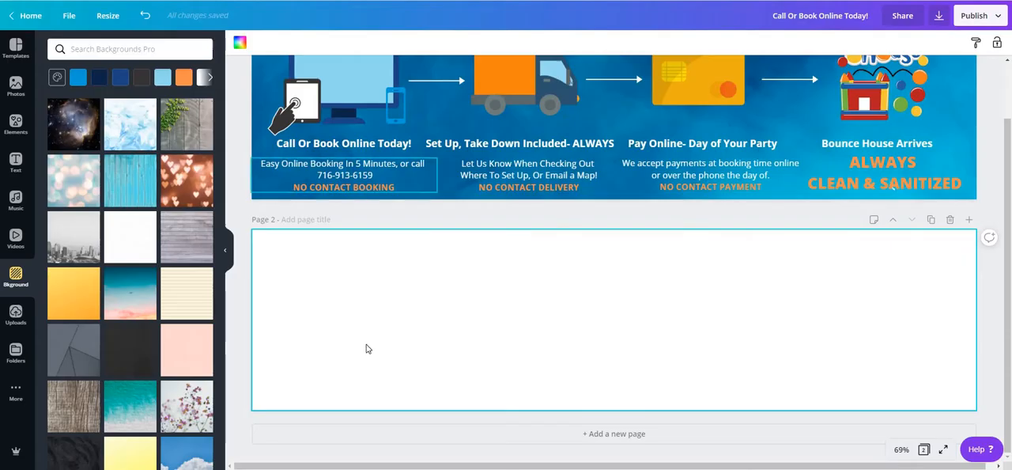
Step: Fill the background of page 2 with the solid bright blue default colour
scroll(118, 216, "down", 15)
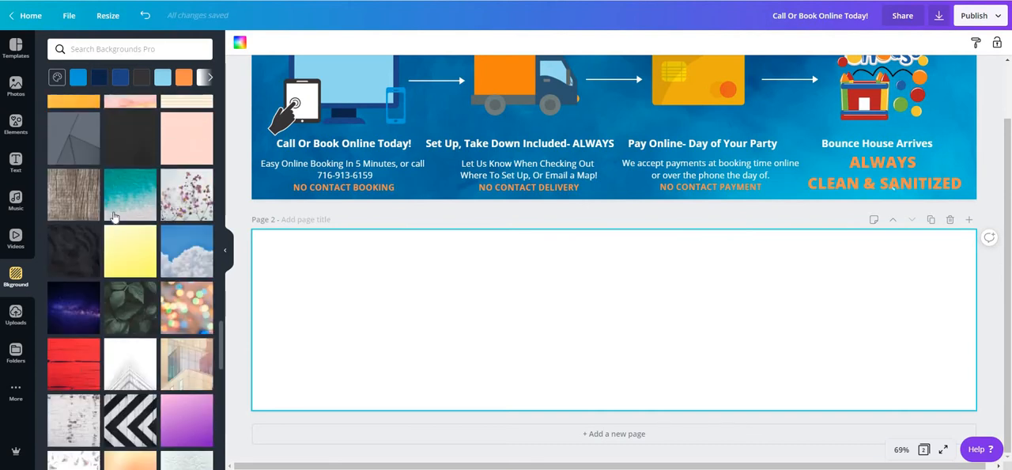
scroll(131, 237, "down", 5)
scroll(442, 198, "up", 2)
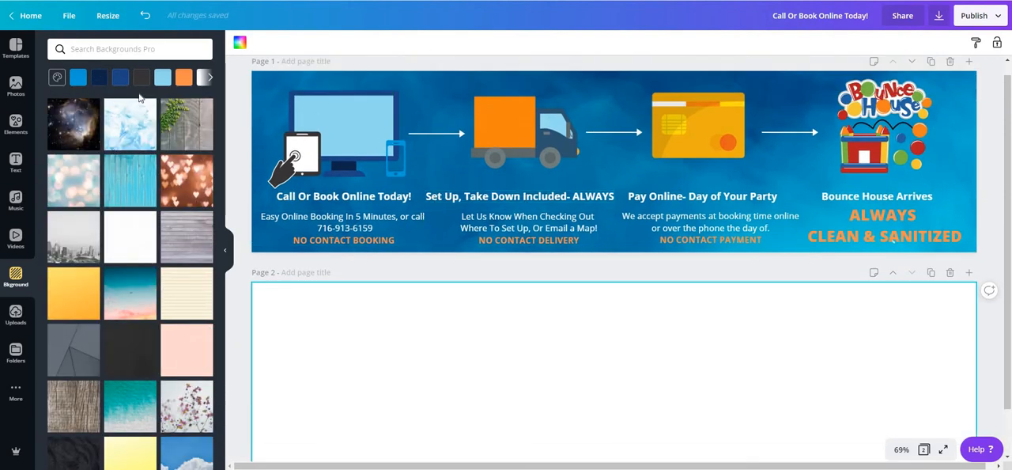
left_click(207, 79)
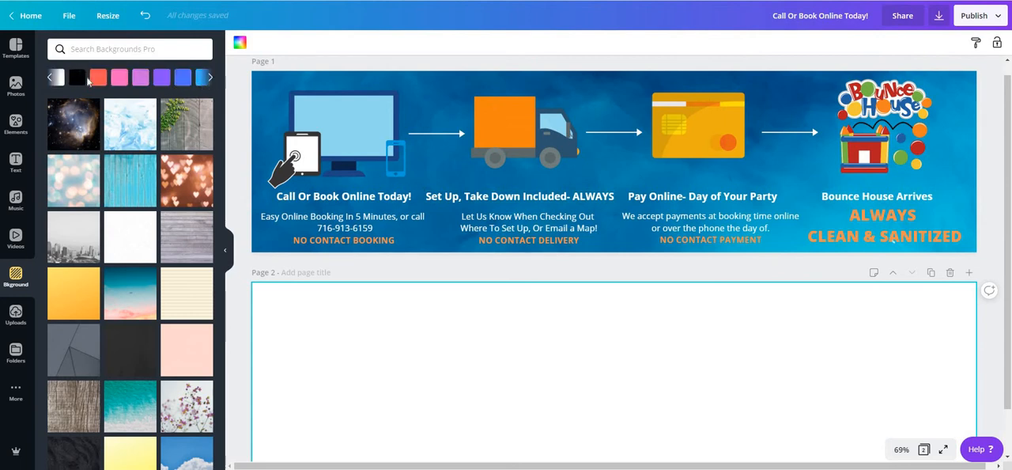
left_click(210, 80)
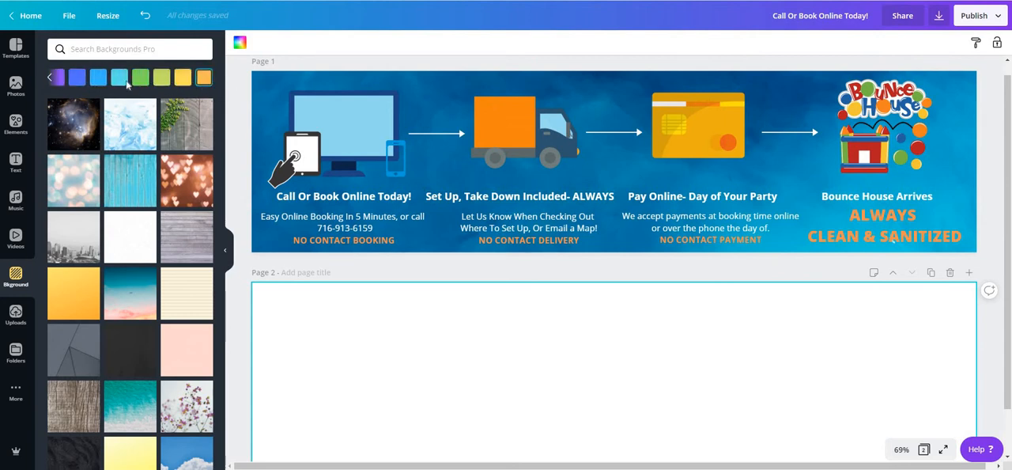
left_click(98, 78)
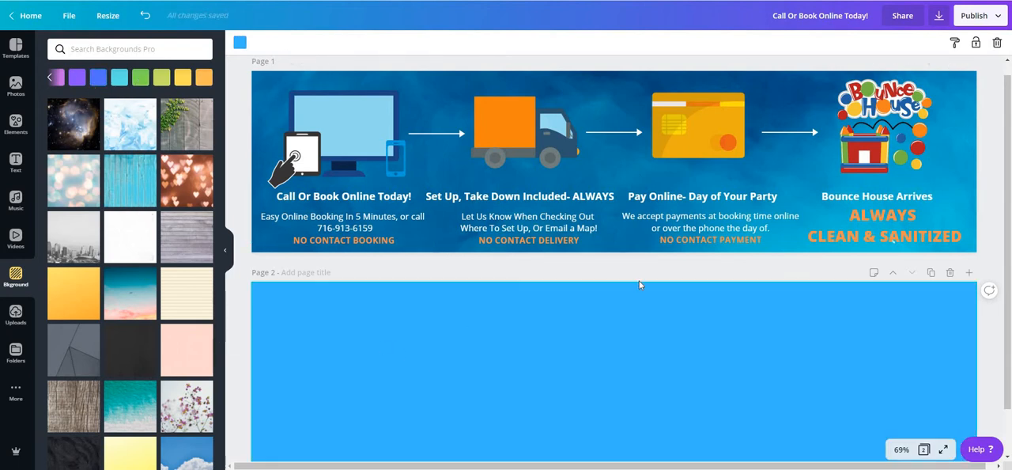
scroll(601, 281, "down", 2)
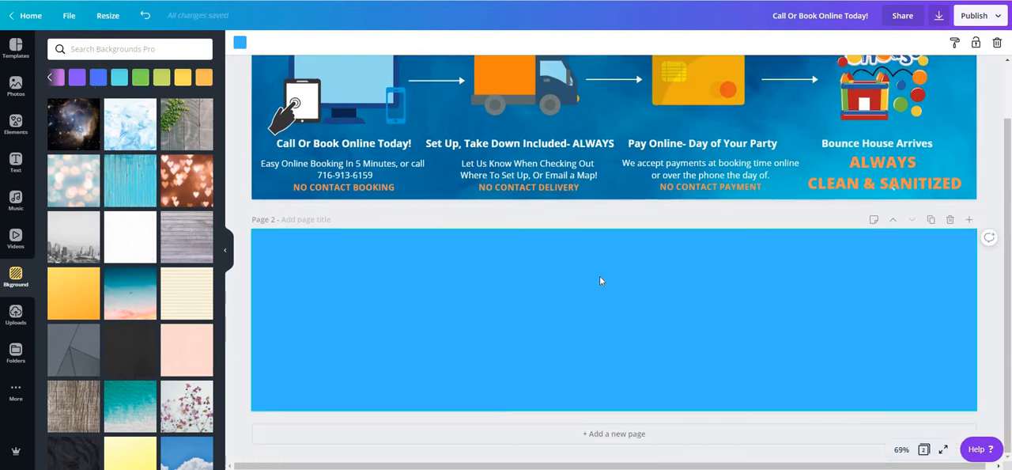
Step: Place the black ornamental flourish line from the "line" elements on page 2 and shrink it near the page's middle
left_click(16, 125)
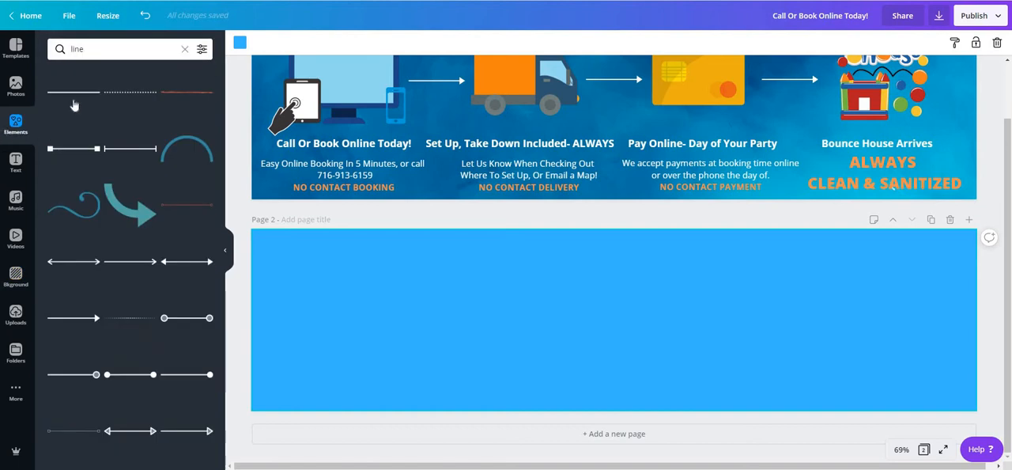
scroll(158, 237, "down", 8)
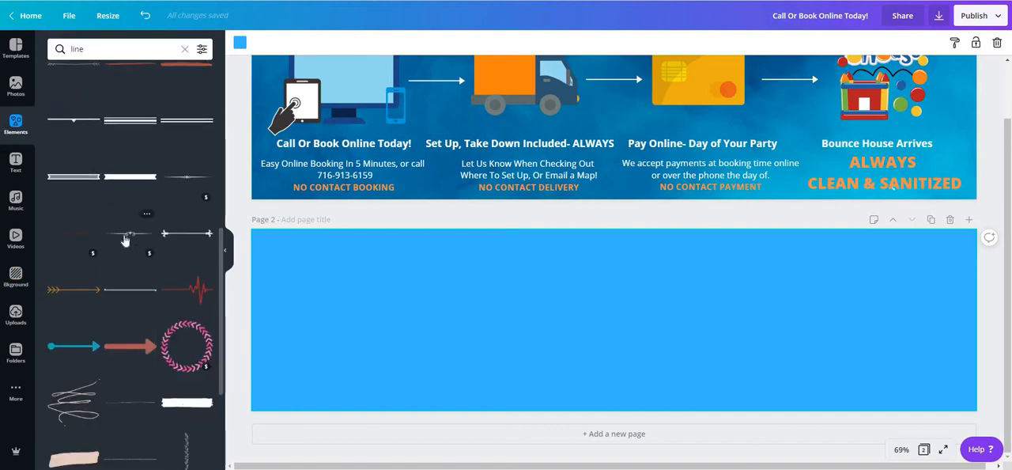
mouse_move(289, 286)
left_mouse_down()
mouse_move(325, 285)
mouse_move(273, 288)
left_mouse_up()
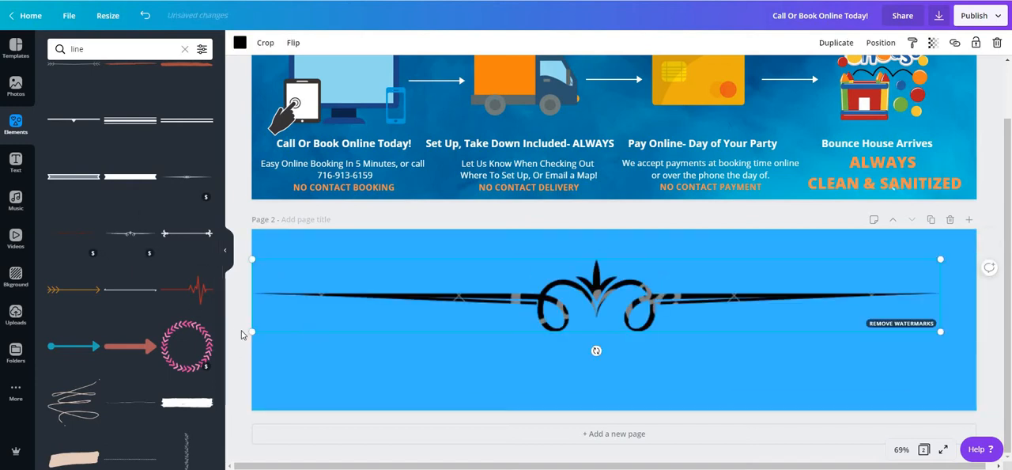
left_click_drag(251, 331, 569, 312)
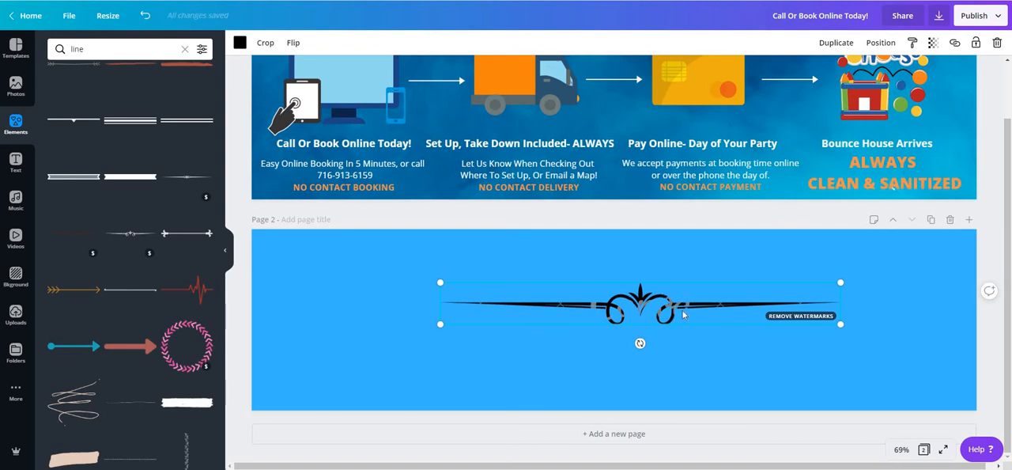
Step: Check the premium purchase option for removing the flourish line's watermarks and delete the line from page 2
left_click(816, 318)
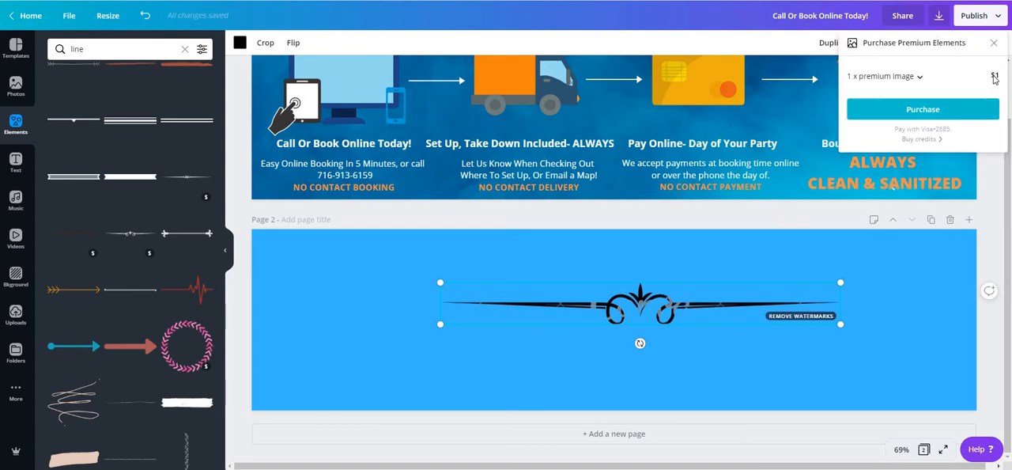
left_click(716, 309)
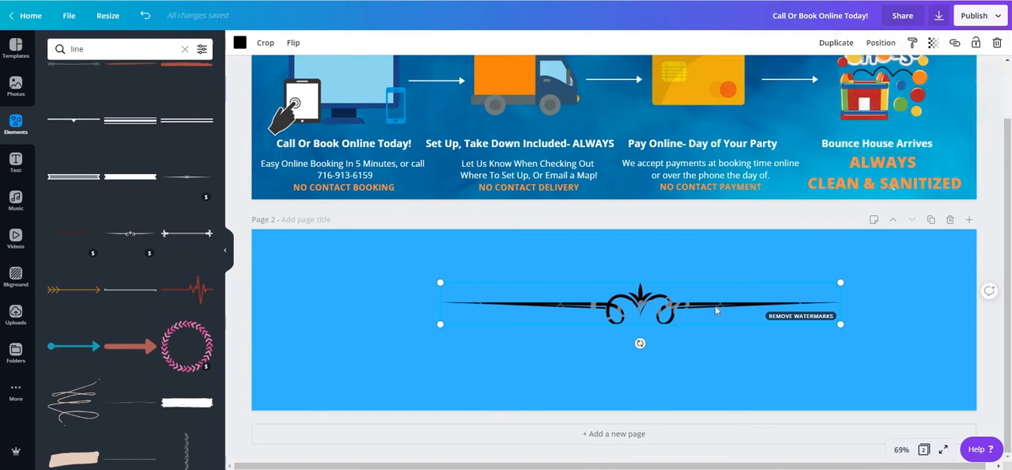
right_click(704, 308)
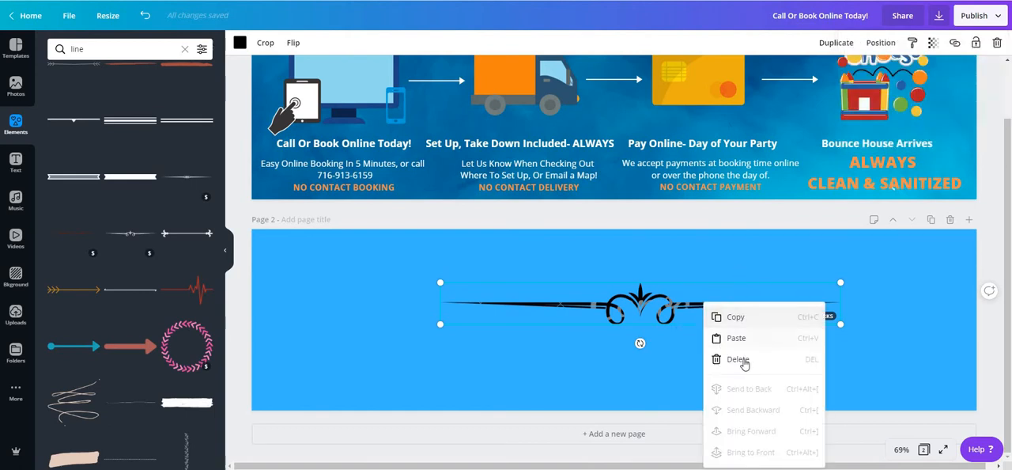
left_click(743, 358)
Step: Browse the "line" elements and examine the existing booking banner on page 1
scroll(127, 350, "down", 5)
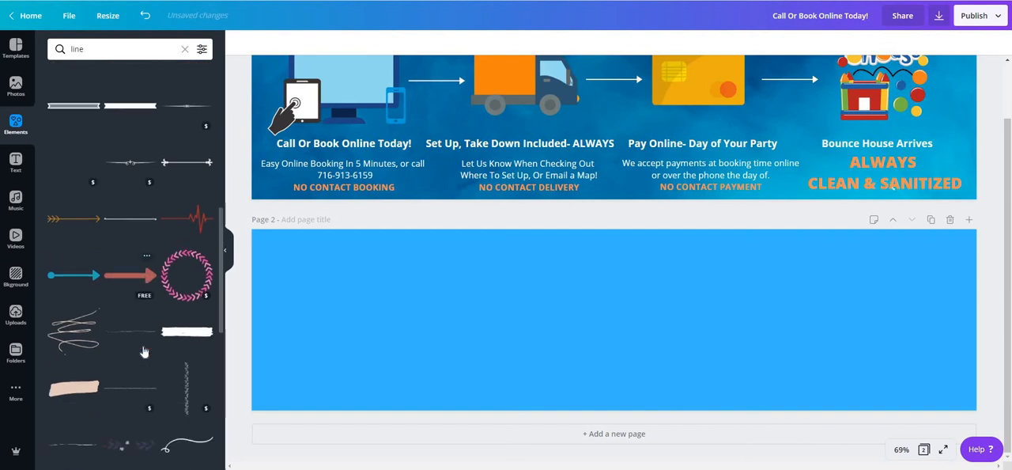
scroll(119, 316, "down", 1)
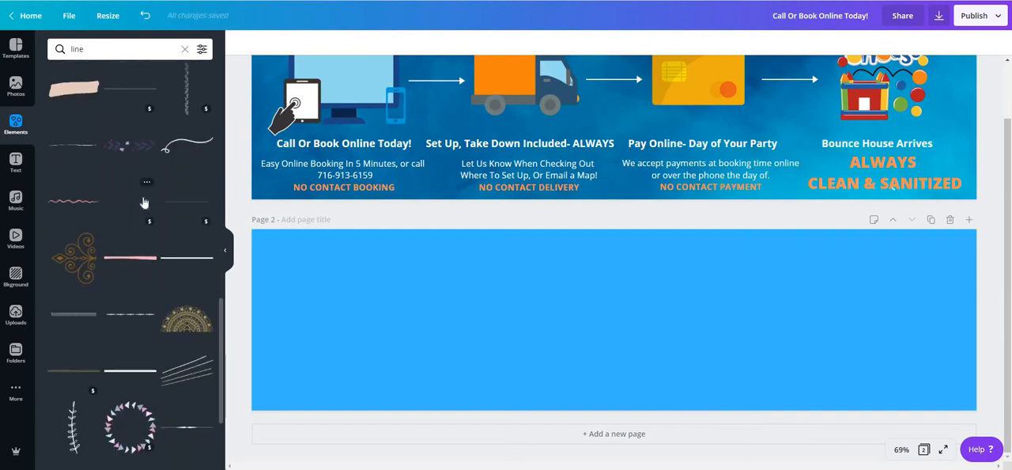
scroll(158, 256, "down", 5)
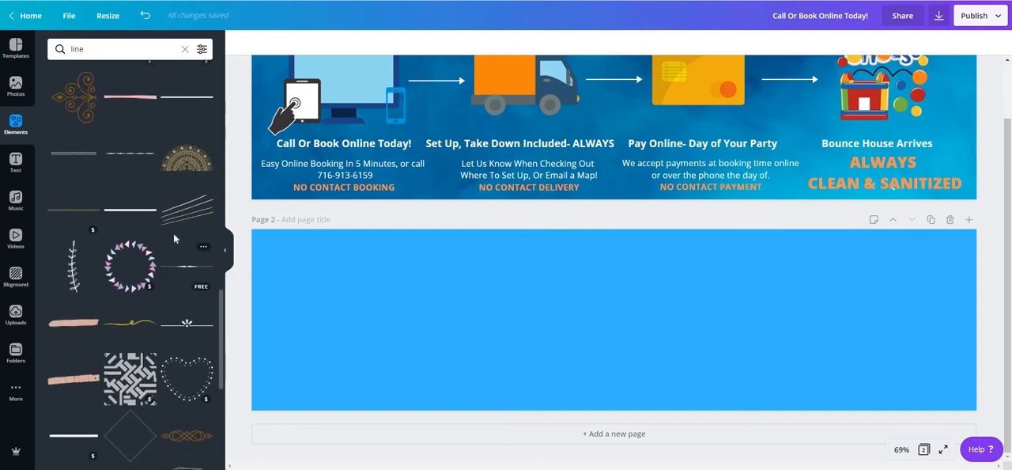
scroll(125, 143, "down", 5)
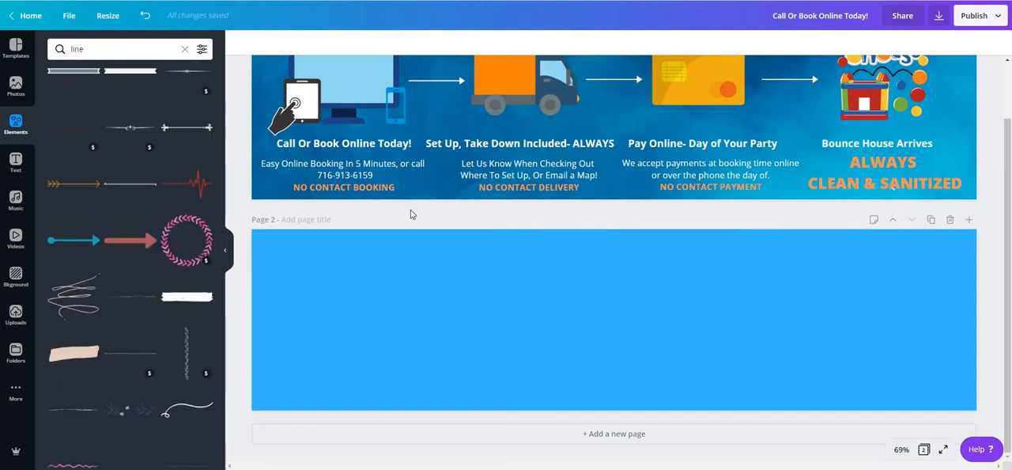
scroll(427, 190, "up", 1)
scroll(445, 159, "up", 1)
scroll(392, 297, "down", 2)
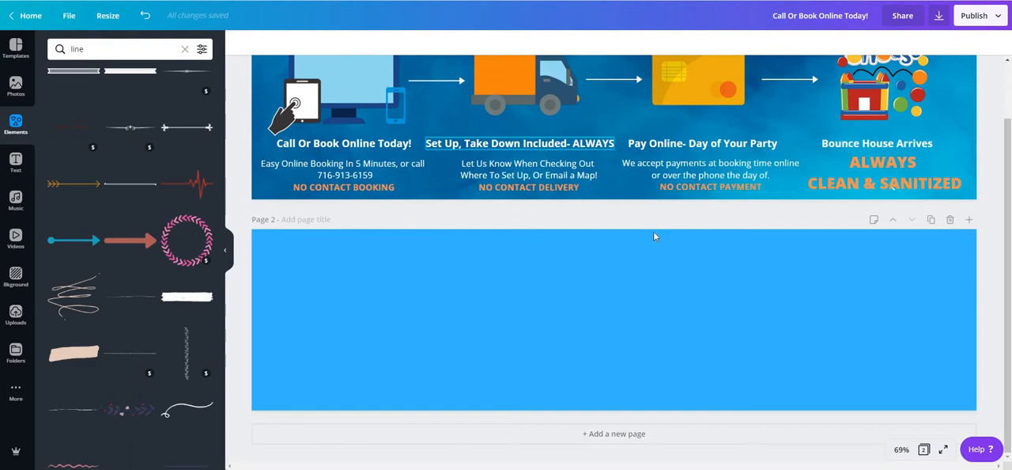
scroll(653, 231, "up", 1)
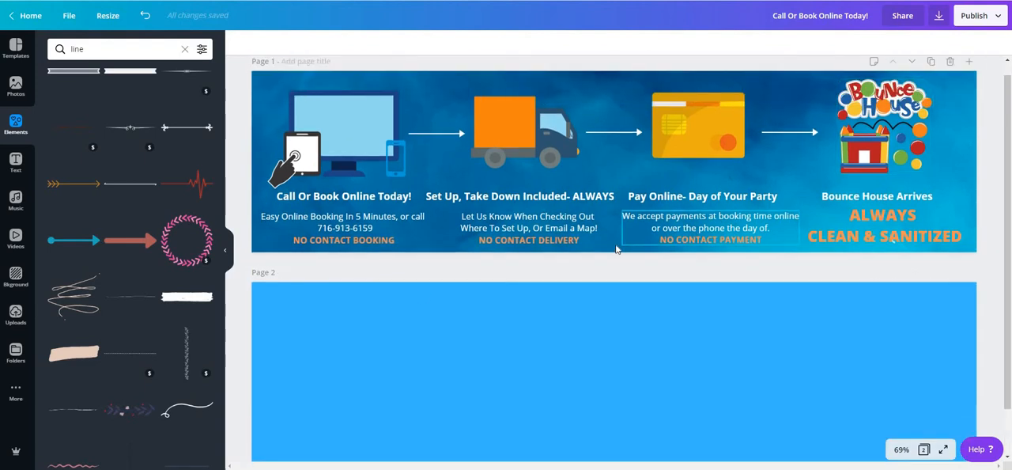
scroll(680, 243, "down", 1)
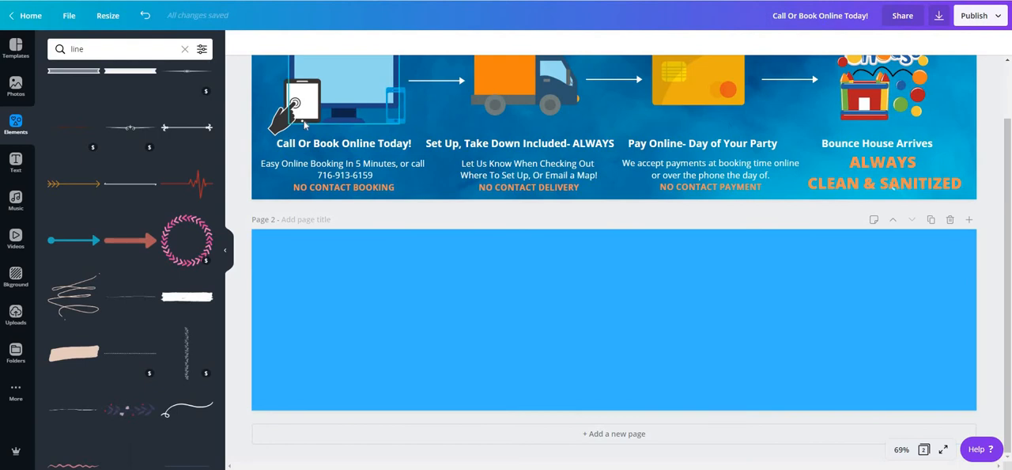
scroll(373, 281, "up", 1)
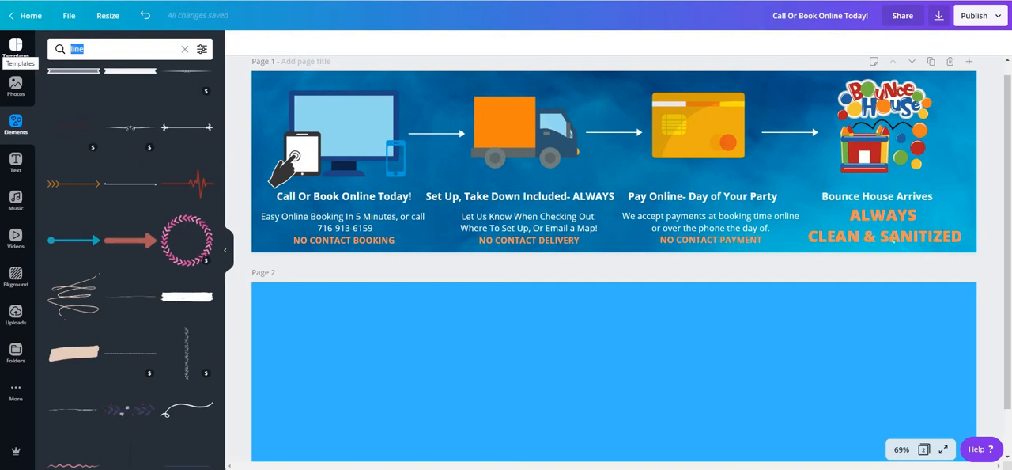
Step: Place the green desktop monitor with a white screen from the "computer" elements on page 2
type("computer")
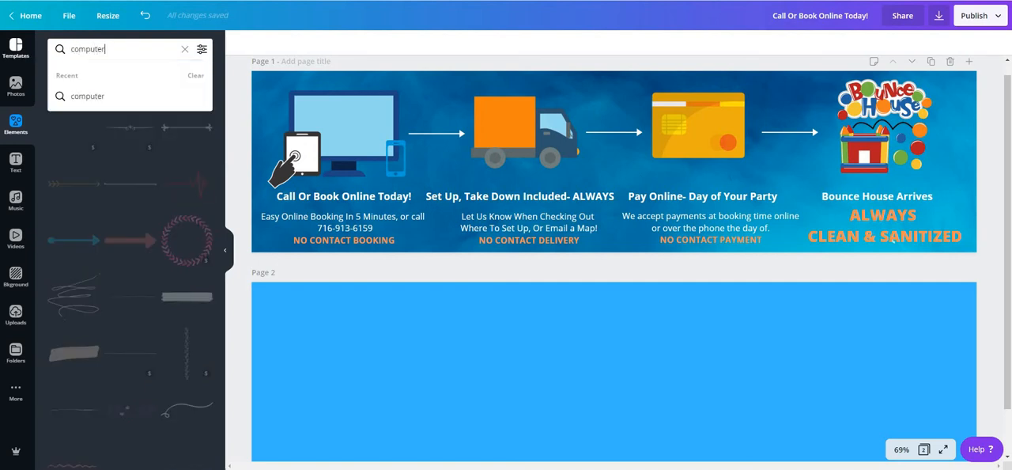
key("Return")
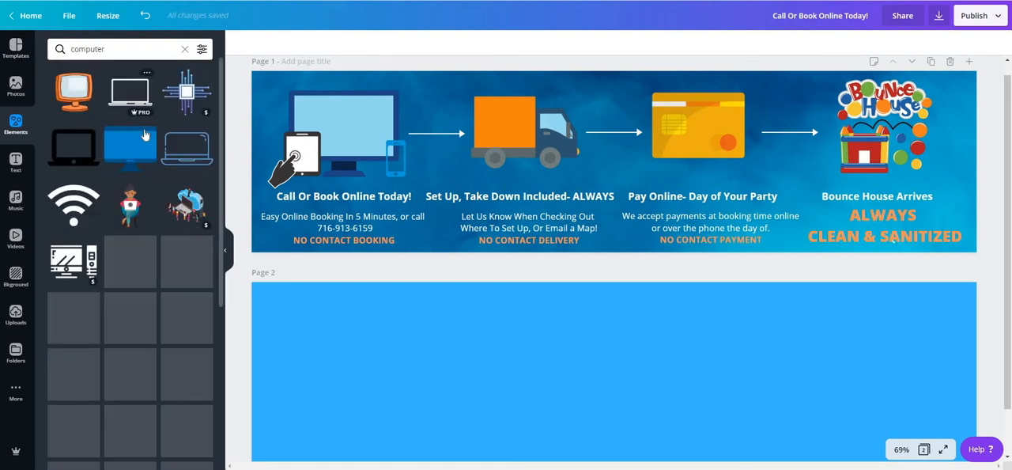
scroll(158, 203, "down", 2)
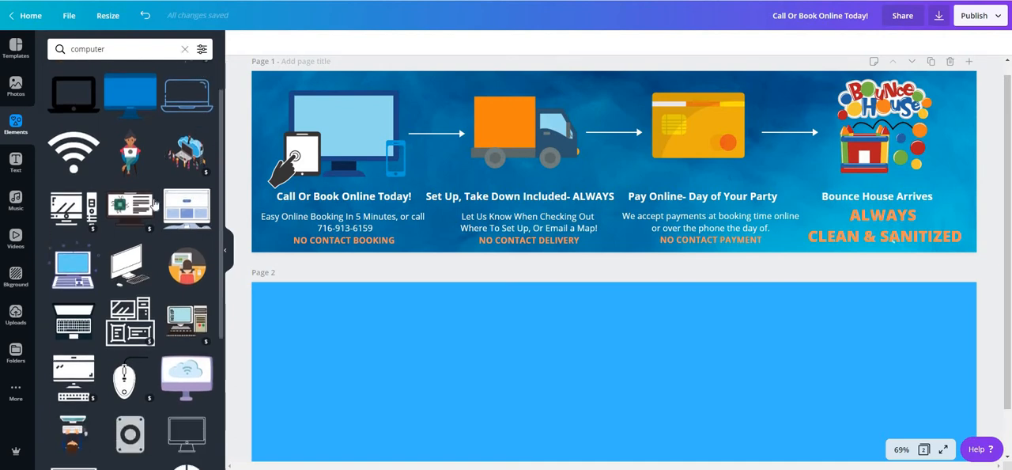
scroll(154, 201, "down", 1)
scroll(147, 191, "up", 2)
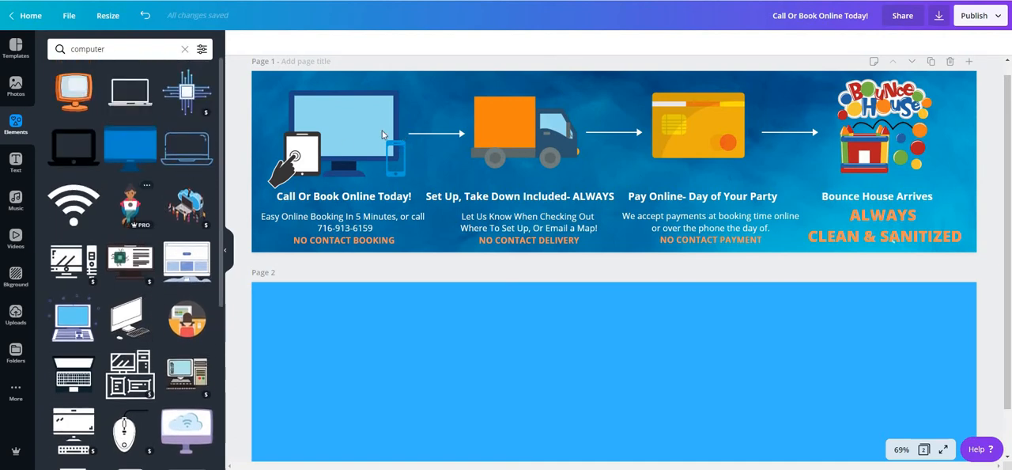
scroll(144, 162, "down", 2)
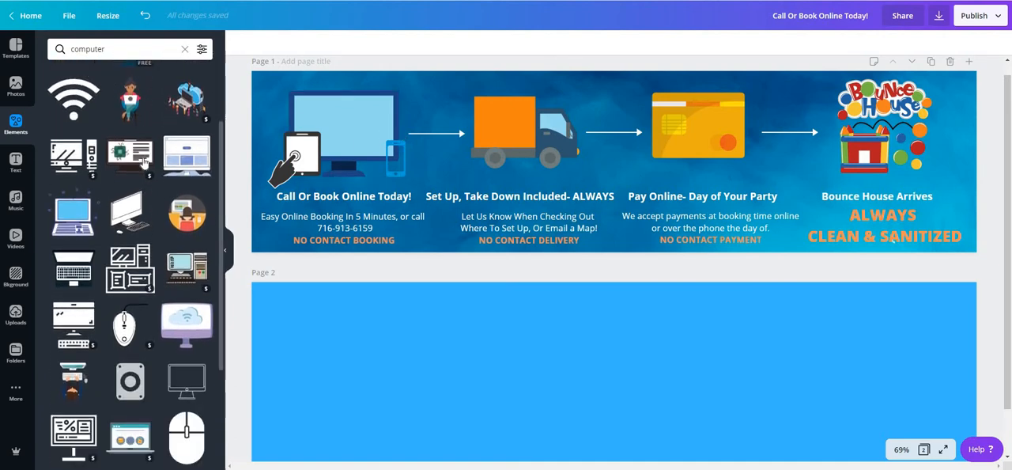
scroll(143, 162, "down", 1)
scroll(166, 294, "down", 2)
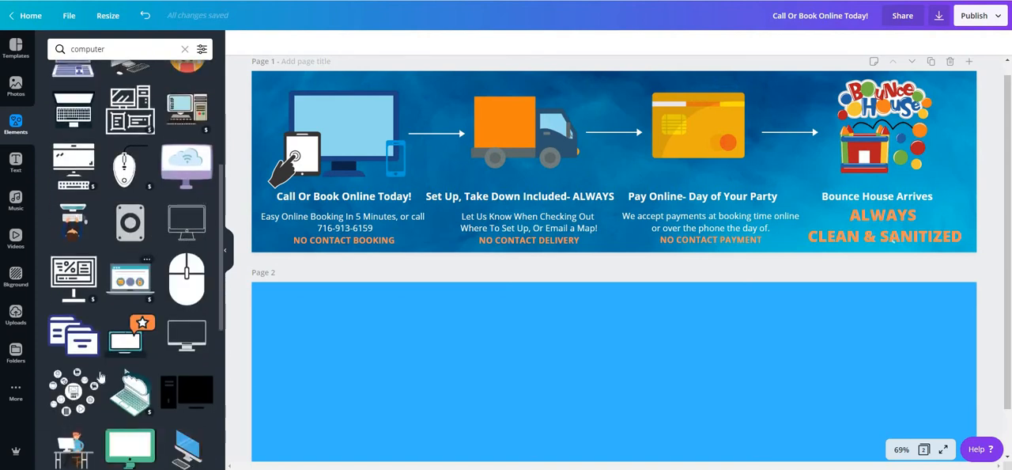
scroll(139, 332, "down", 3)
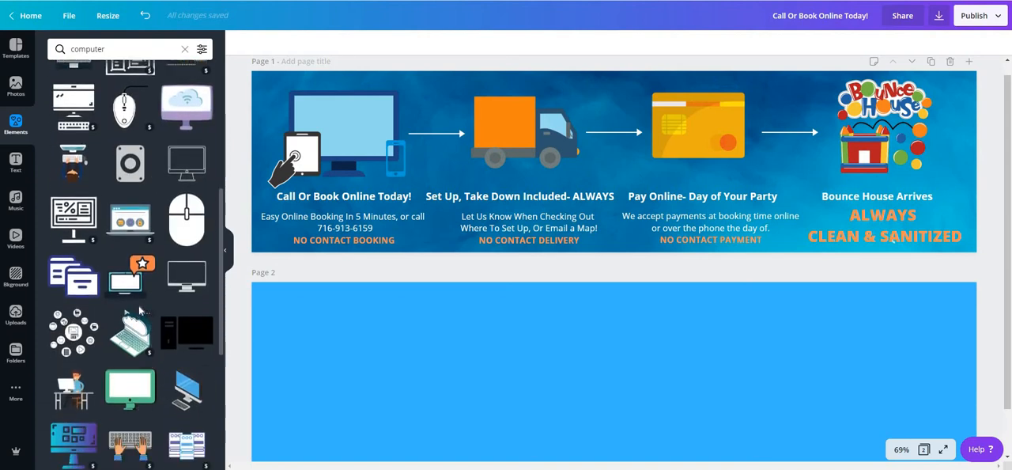
left_click_drag(124, 293, 367, 352)
Step: Shrink the green monitor and position it in the left part of page 2
scroll(505, 316, "down", 1)
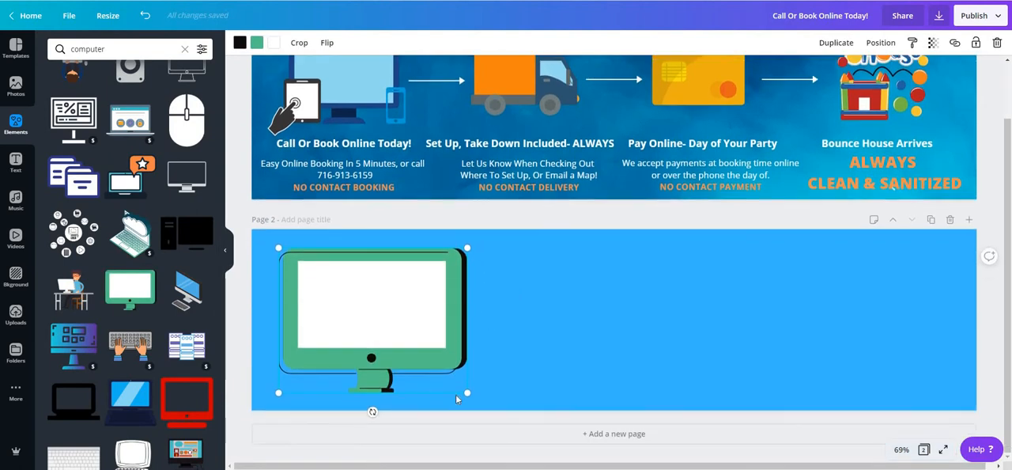
left_click_drag(401, 344, 379, 323)
mouse_move(334, 285)
left_mouse_down()
mouse_move(348, 286)
mouse_move(340, 290)
left_mouse_up()
Step: Place the black tablet outline from the "tablets" elements on page 2 and shrink it over the monitor's lower-left corner
scroll(139, 220, "up", 6)
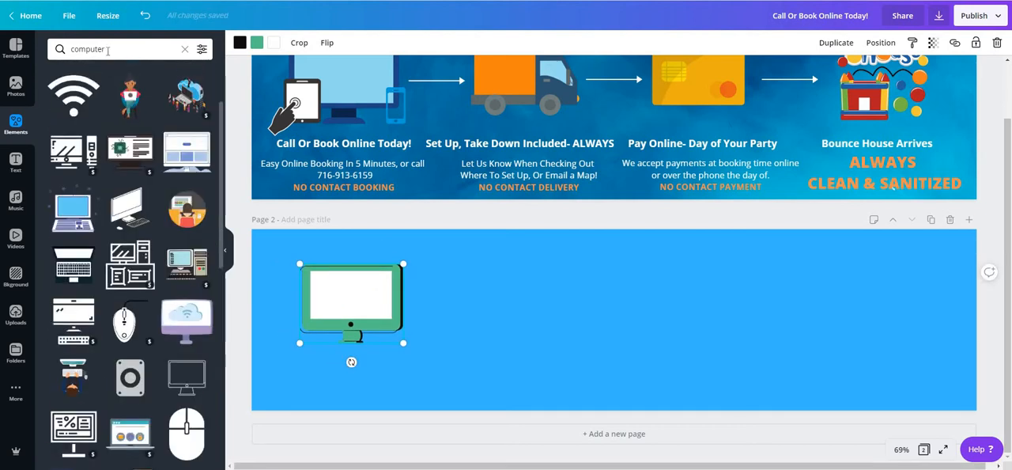
left_click_drag(108, 50, 38, 46)
type("tablets")
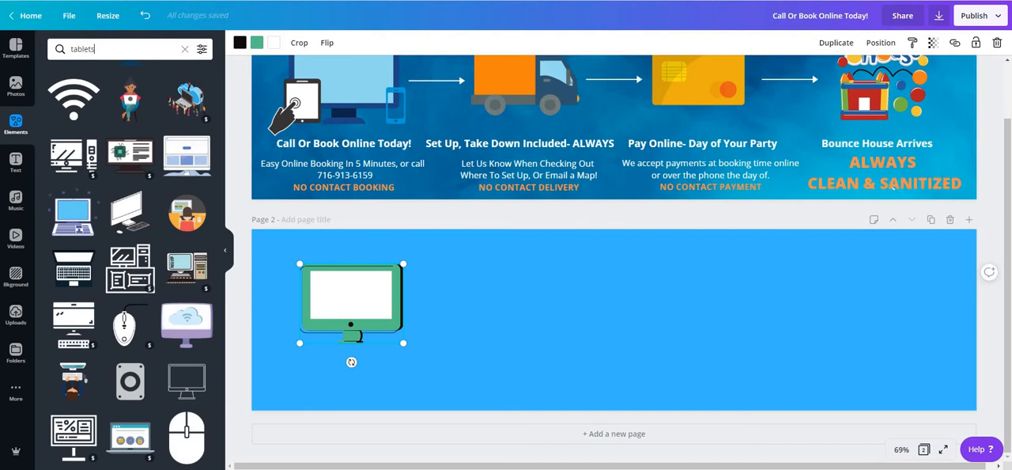
key("Return")
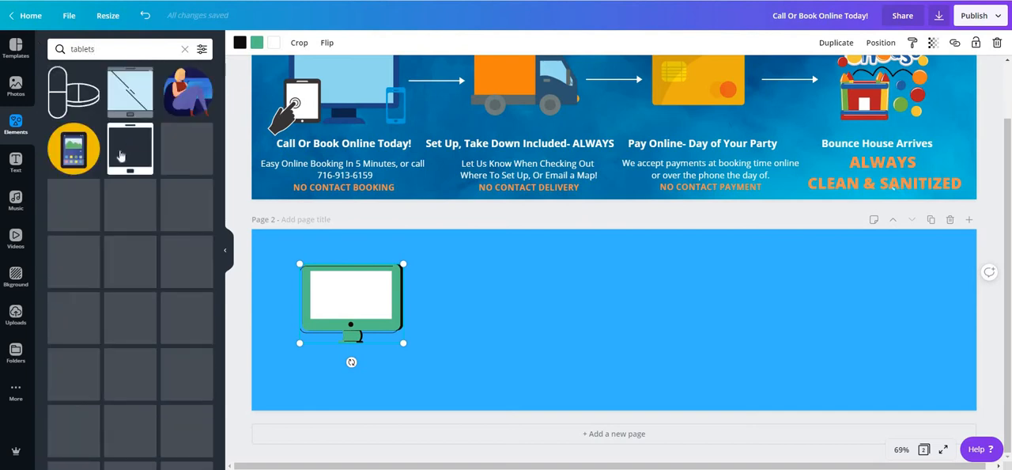
left_click_drag(130, 148, 433, 293)
left_click_drag(415, 252, 324, 326)
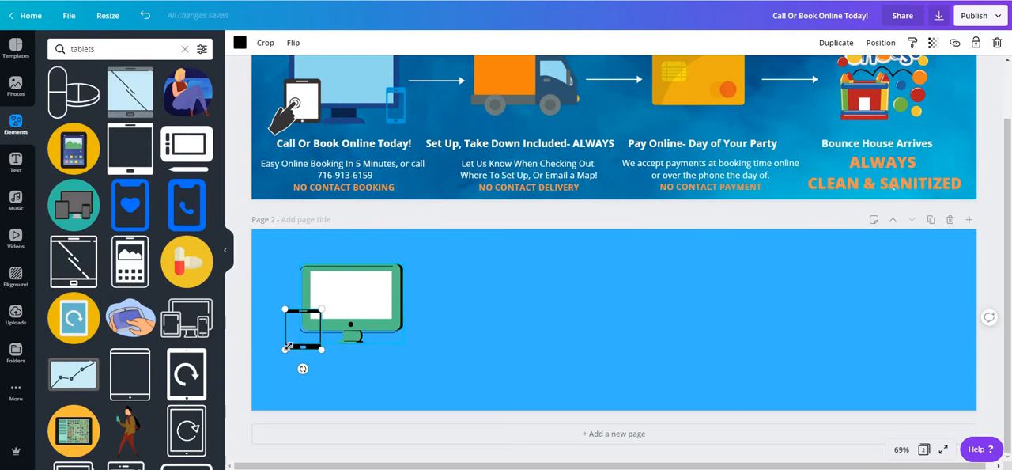
Step: Bring the monitor to the front, send it back behind the tablet, and shift the tablet slightly left
right_click(382, 305)
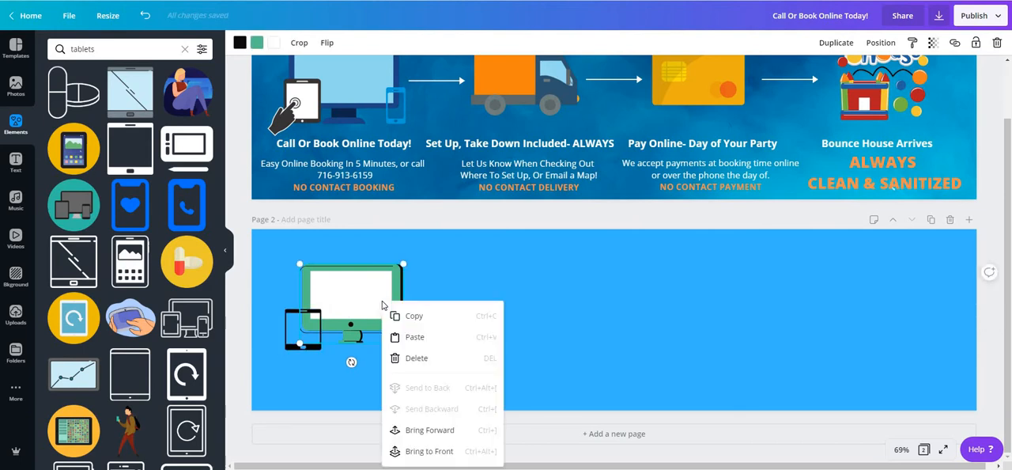
left_click(423, 452)
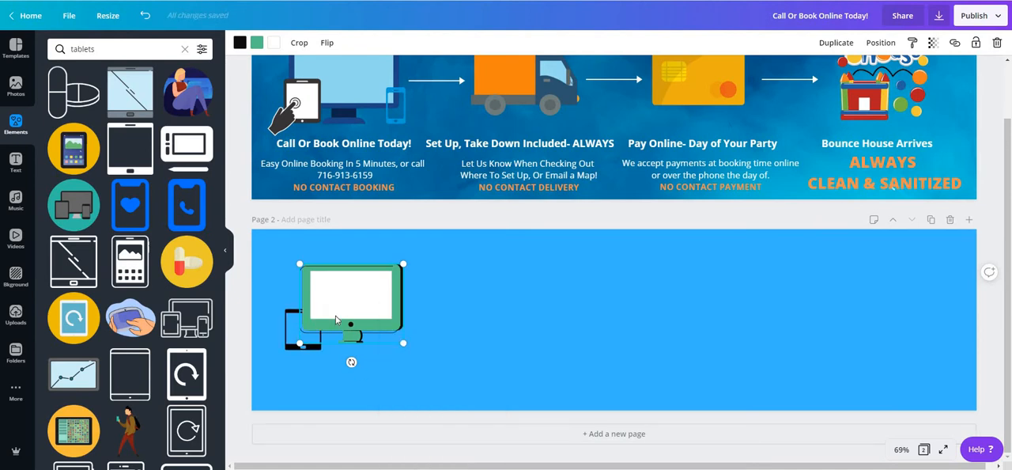
right_click(336, 320)
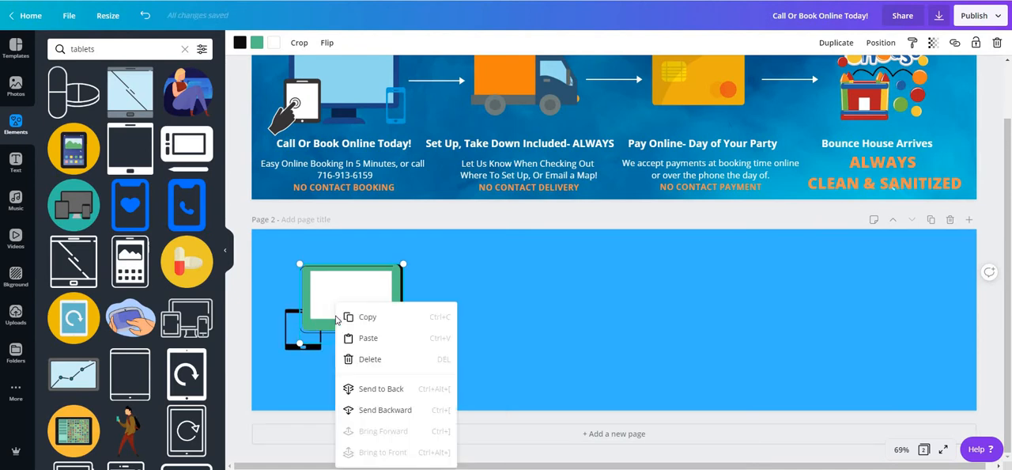
left_click(384, 410)
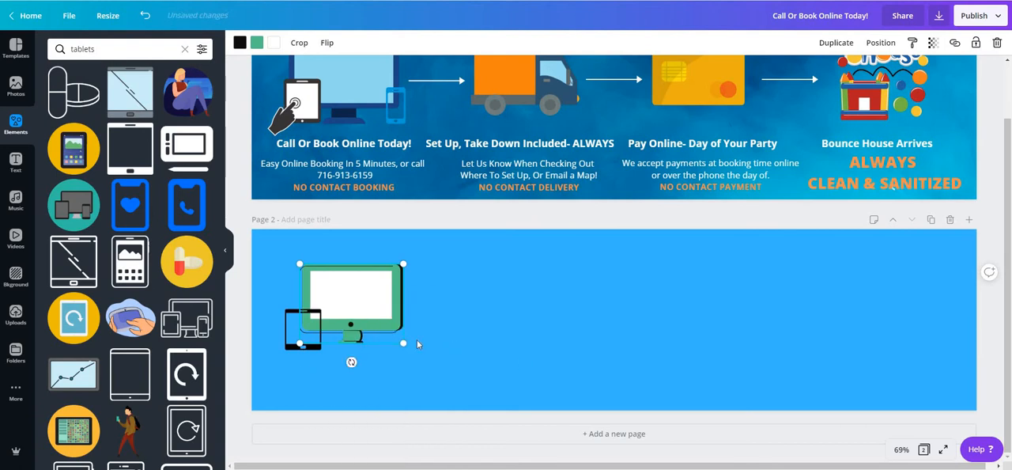
right_click(352, 305)
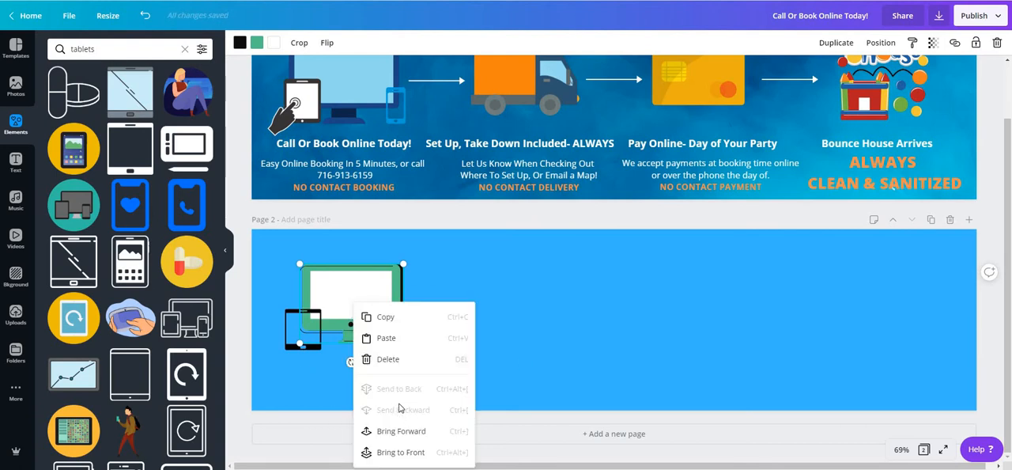
left_click(410, 324)
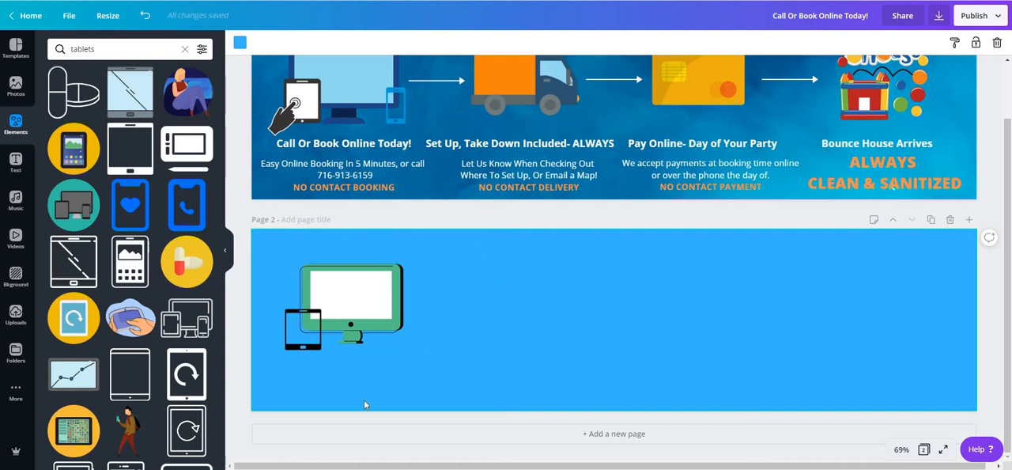
left_click_drag(303, 326, 290, 336)
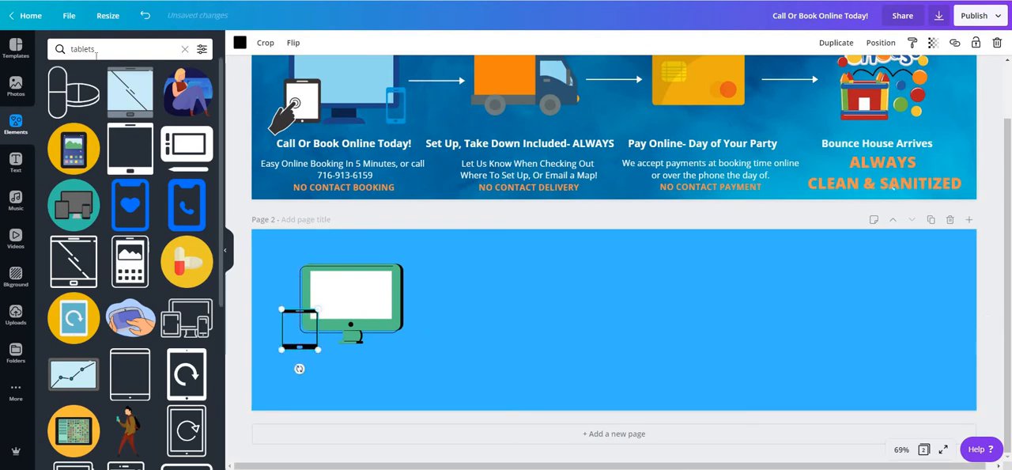
Step: Place the hand holding a smartphone from the "phone" elements over the monitor's lower-right corner, shrunk to about 155 by 155
type("phoe")
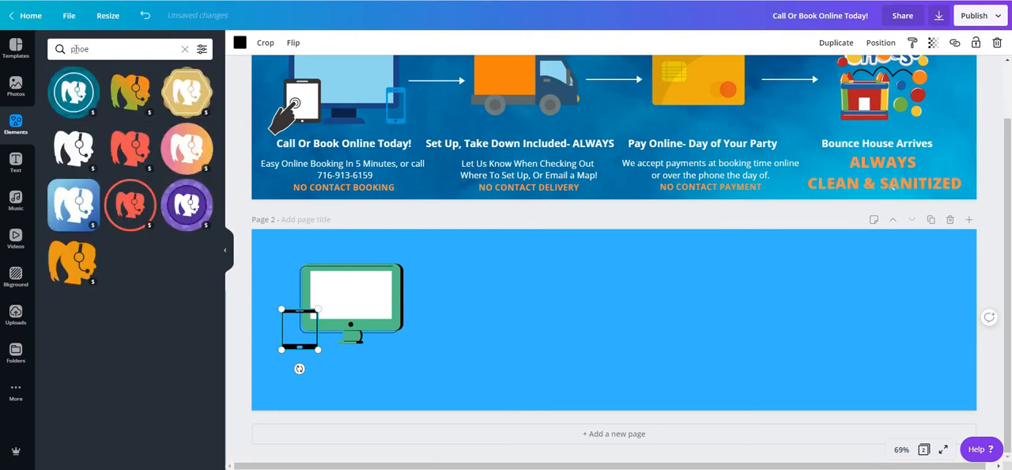
key("BackSpace")
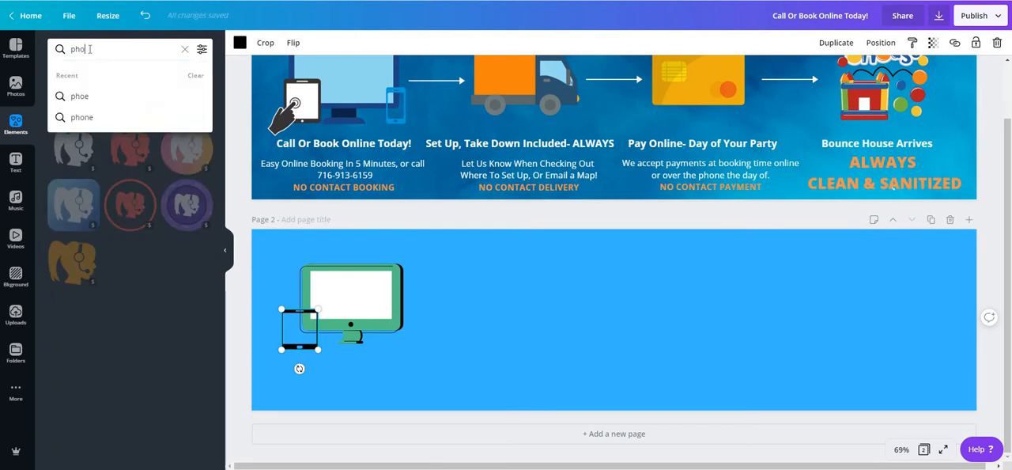
type("ne")
key("Return")
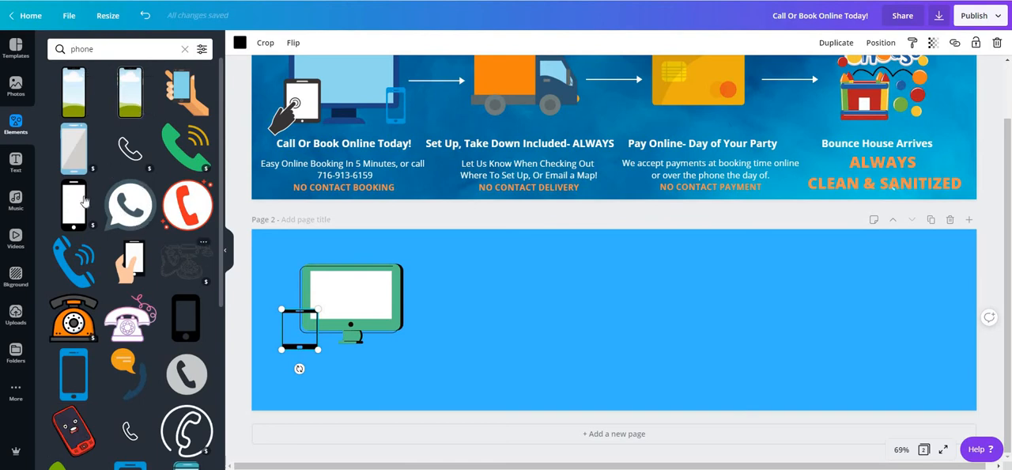
left_click_drag(189, 94, 359, 287)
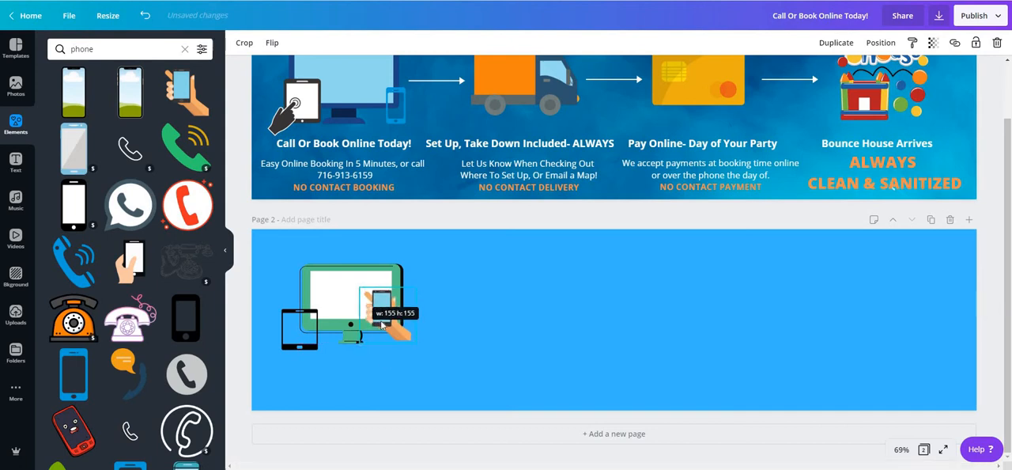
left_click_drag(385, 329, 393, 334)
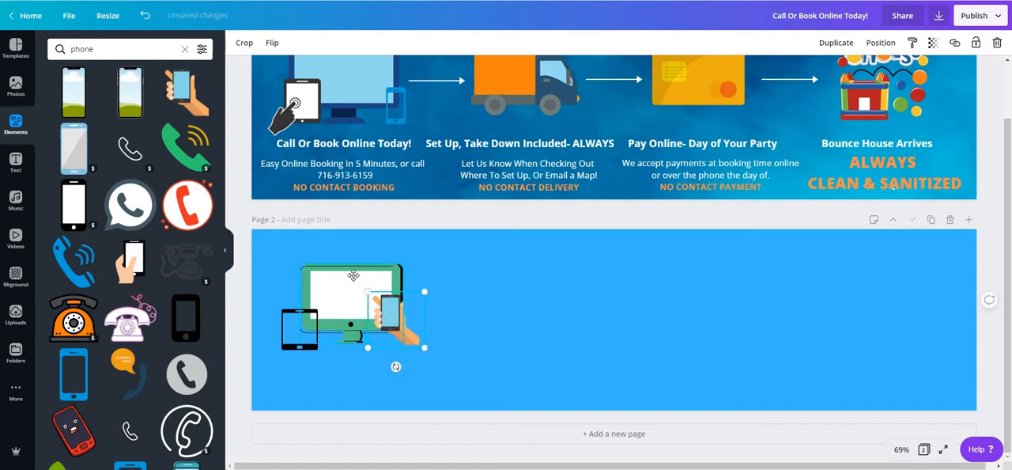
Step: Move the monitor higher on page 2 and shift the tablet and hand-held phone closer to its lower corners
left_click_drag(353, 275, 369, 267)
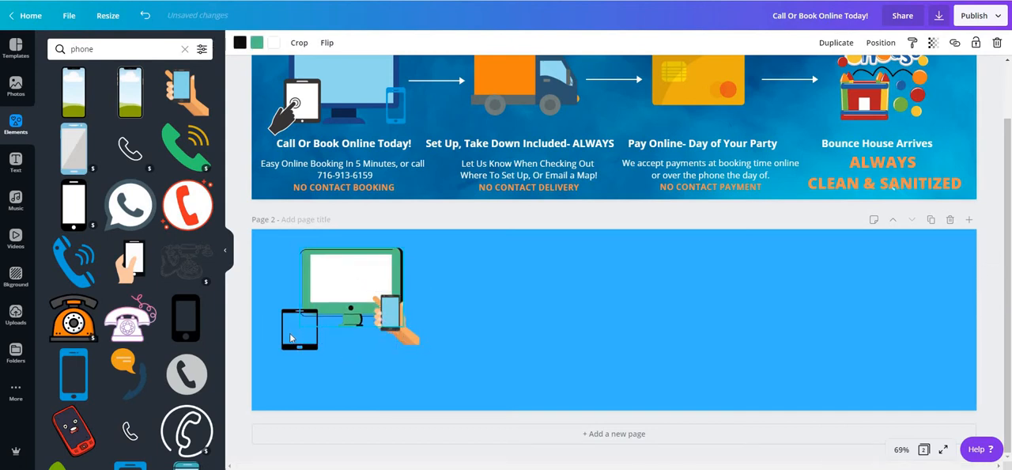
left_click_drag(292, 329, 298, 315)
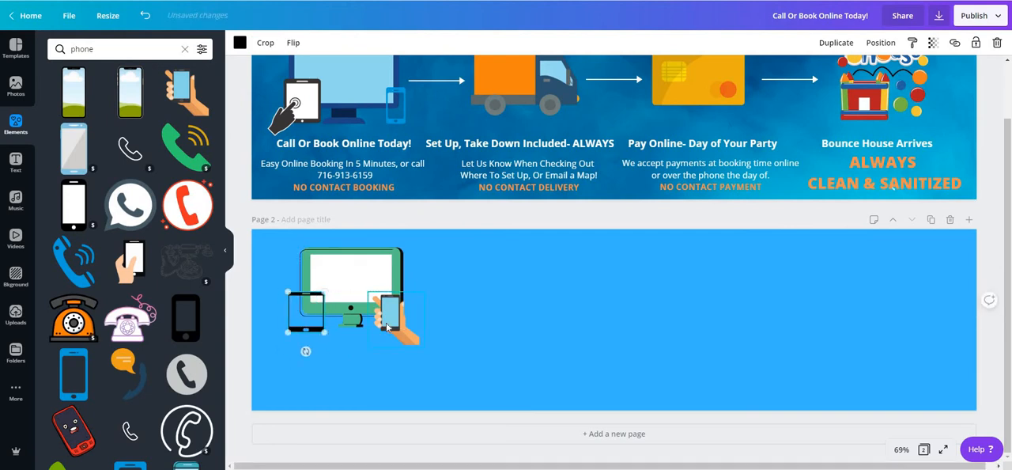
left_click_drag(384, 321, 381, 318)
left_click(439, 272)
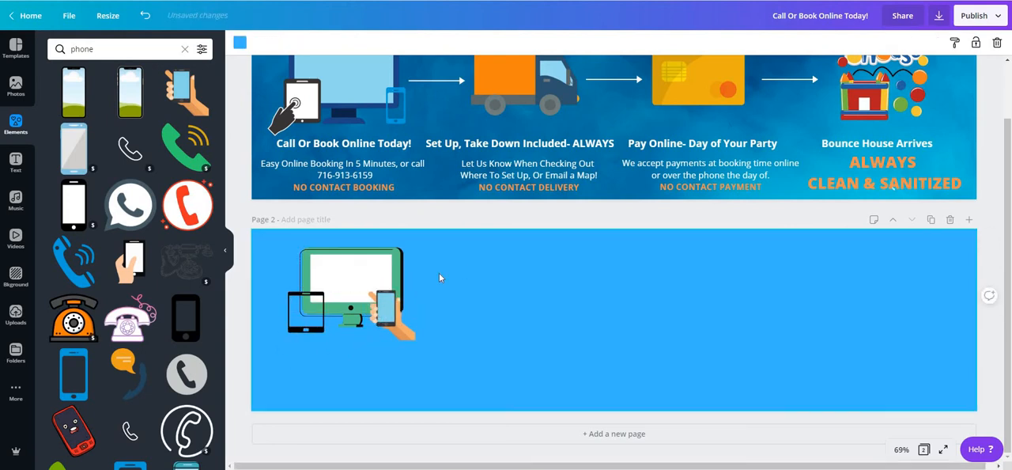
Step: Compare the icon layout of the page 1 banner with the devices placed on page 2
scroll(445, 322, "up", 1)
scroll(445, 326, "up", 1)
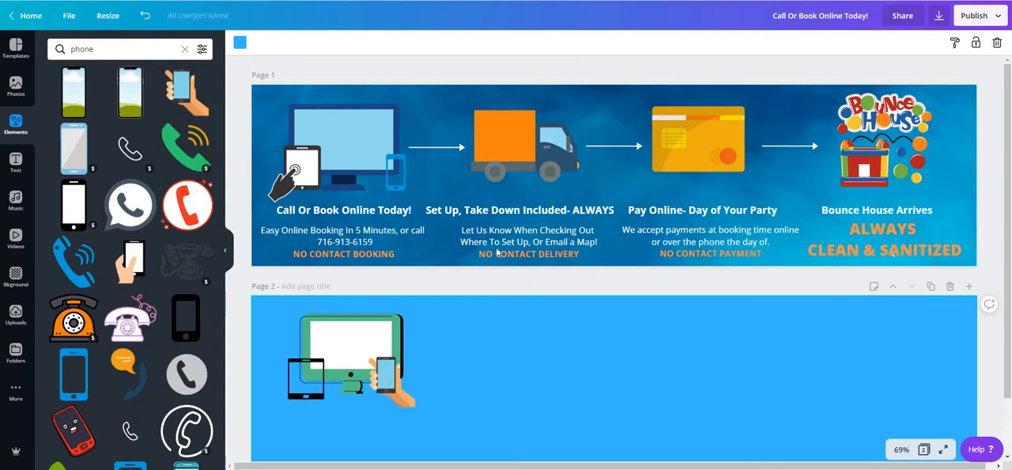
scroll(554, 278, "down", 2)
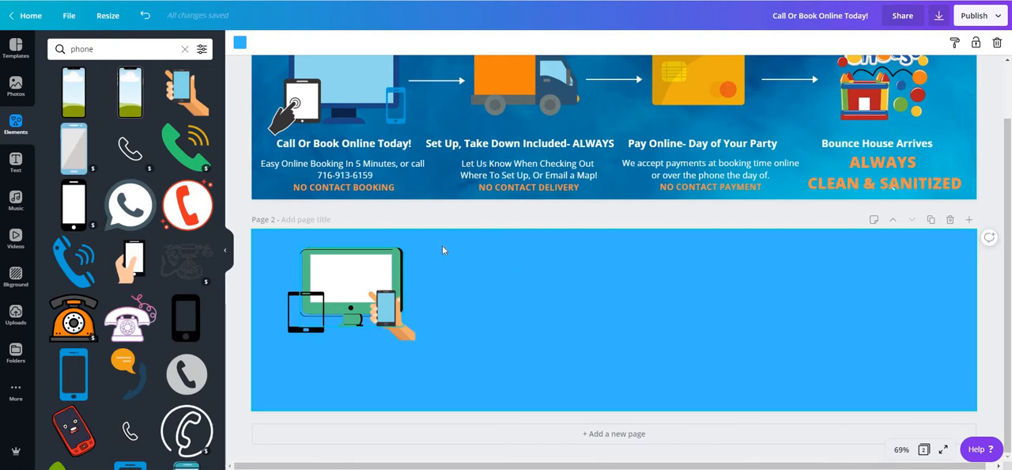
scroll(442, 245, "up", 2)
scroll(485, 297, "down", 2)
scroll(447, 255, "up", 2)
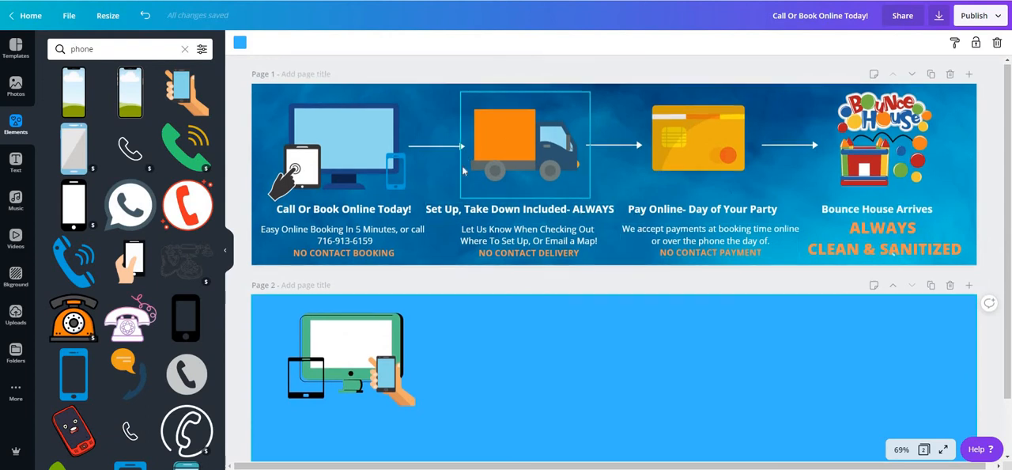
scroll(539, 161, "down", 2)
scroll(514, 163, "up", 2)
Step: Search the elements for "truck" and place the blue container truck with speed lines on page 2, beside the device icons
left_click_drag(105, 49, 25, 49)
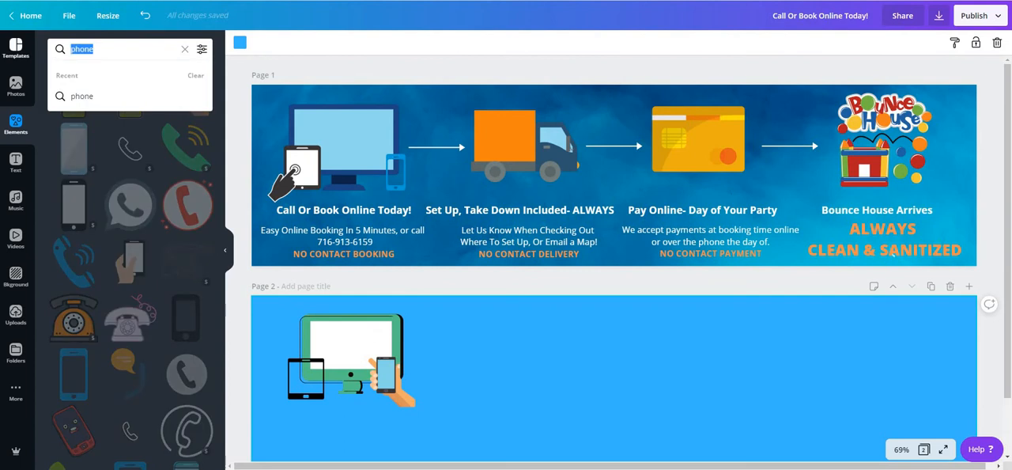
type("truck")
key("Return")
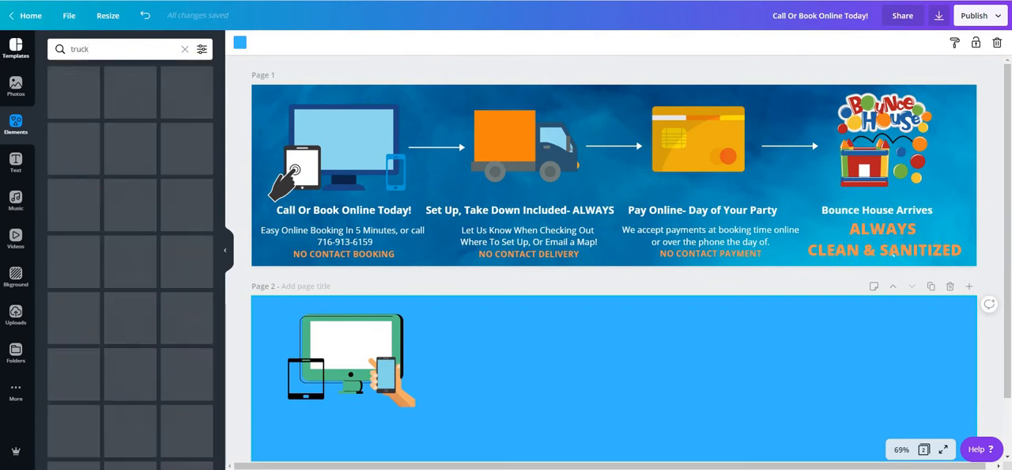
scroll(158, 157, "down", 3)
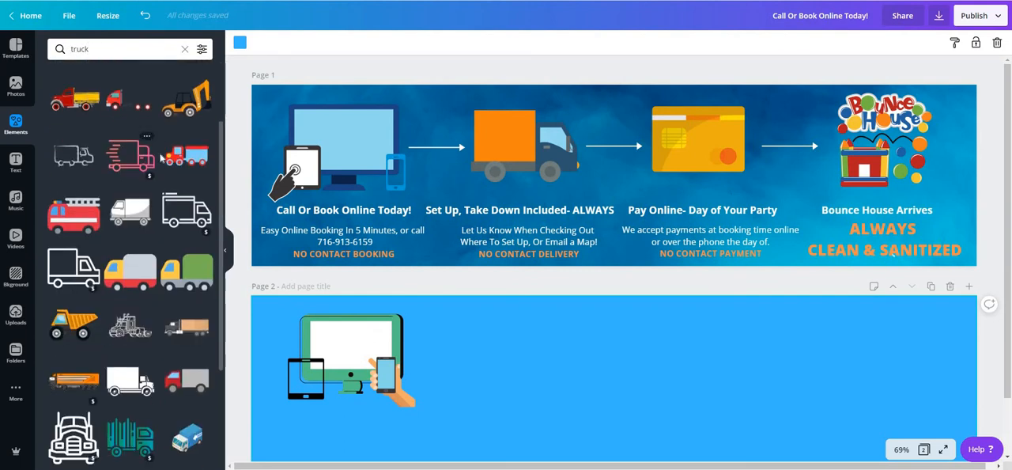
scroll(125, 206, "down", 5)
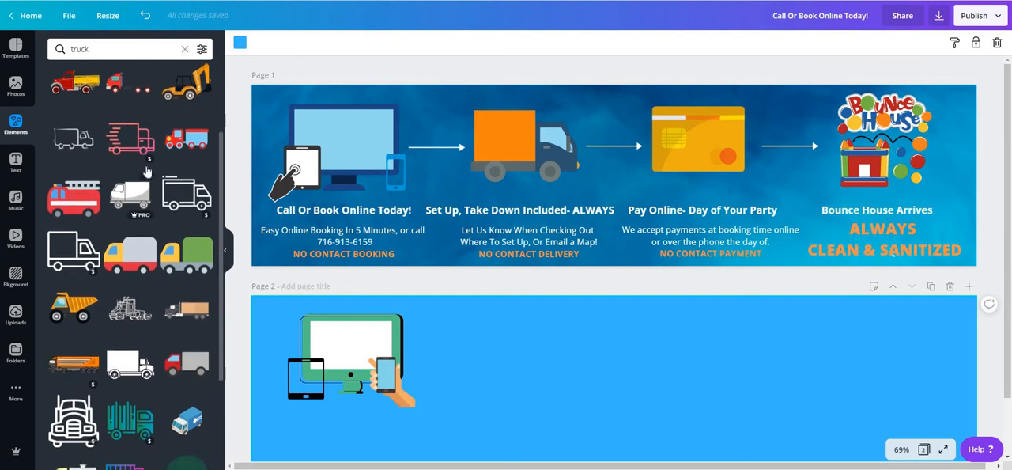
scroll(141, 286, "down", 10)
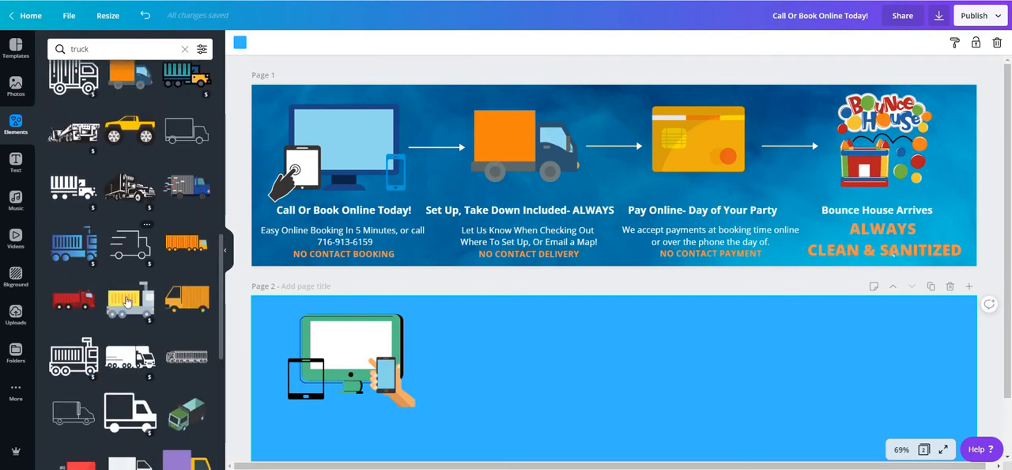
scroll(126, 301, "down", 6)
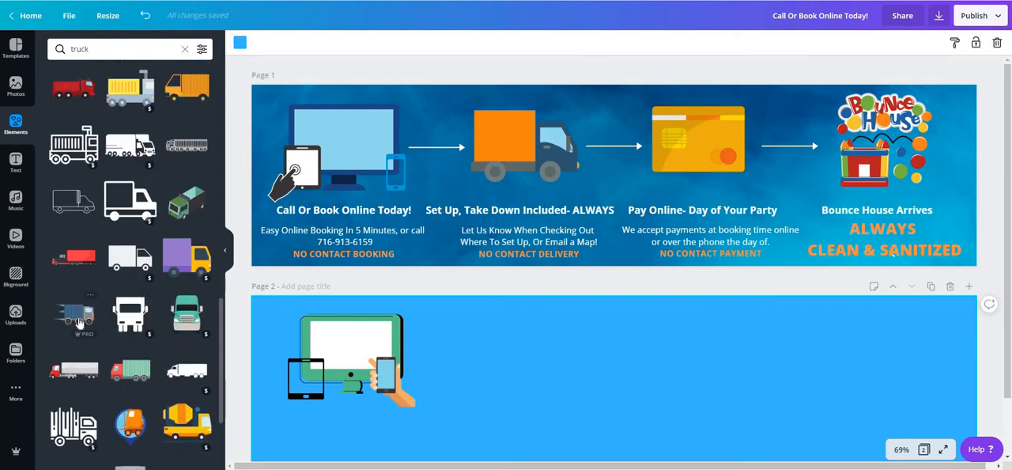
left_click_drag(81, 315, 554, 364)
left_click_drag(637, 445, 680, 451)
mouse_move(542, 372)
left_mouse_down()
mouse_move(533, 367)
mouse_move(553, 365)
mouse_move(531, 366)
left_mouse_up()
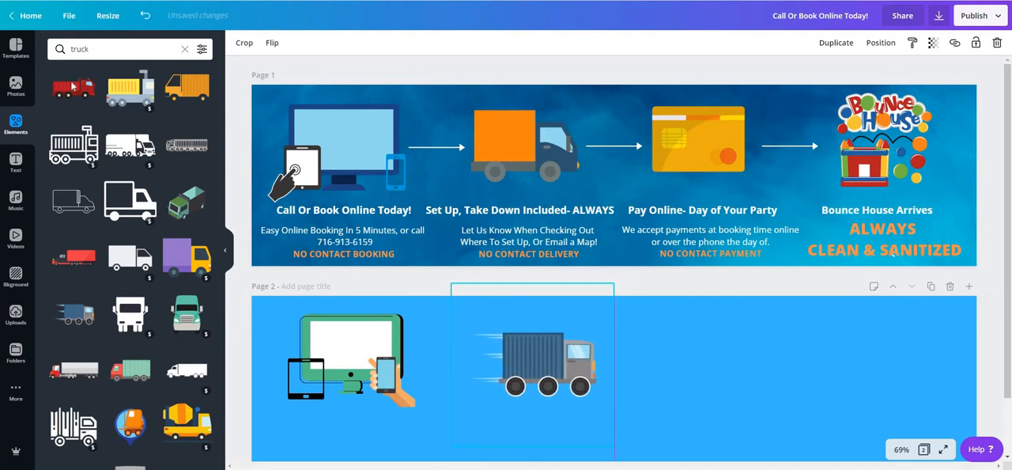
Step: Search the elements for "credit" and place the card terminal with red card and cash beyond the truck, shrunk to a similar size
left_click(79, 49)
type("credit")
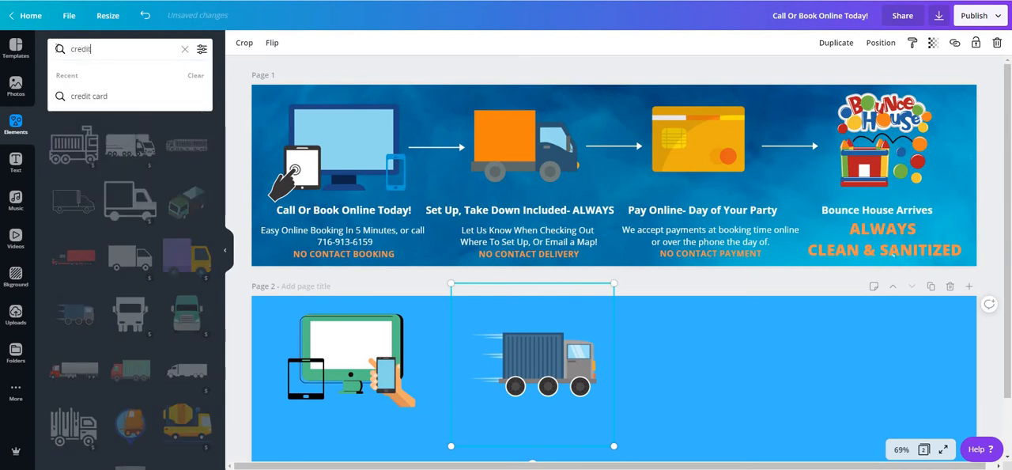
key("Return")
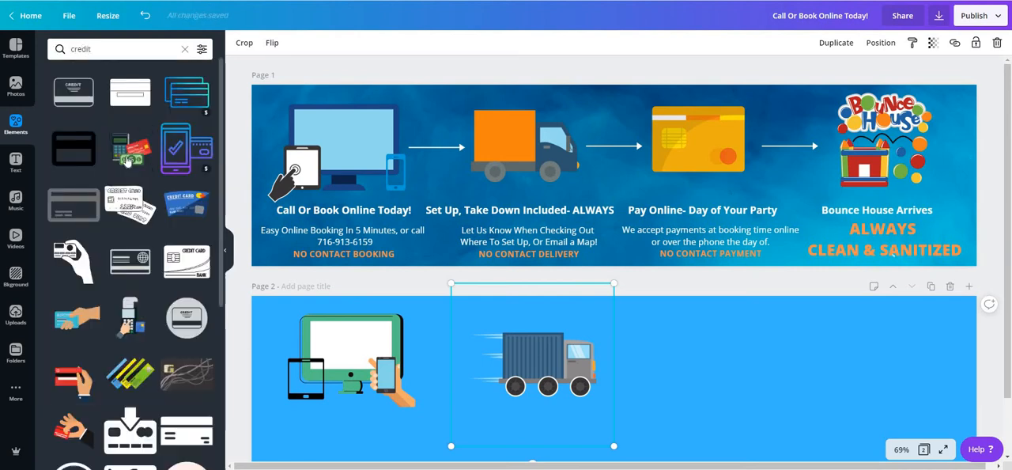
left_click_drag(135, 154, 657, 326)
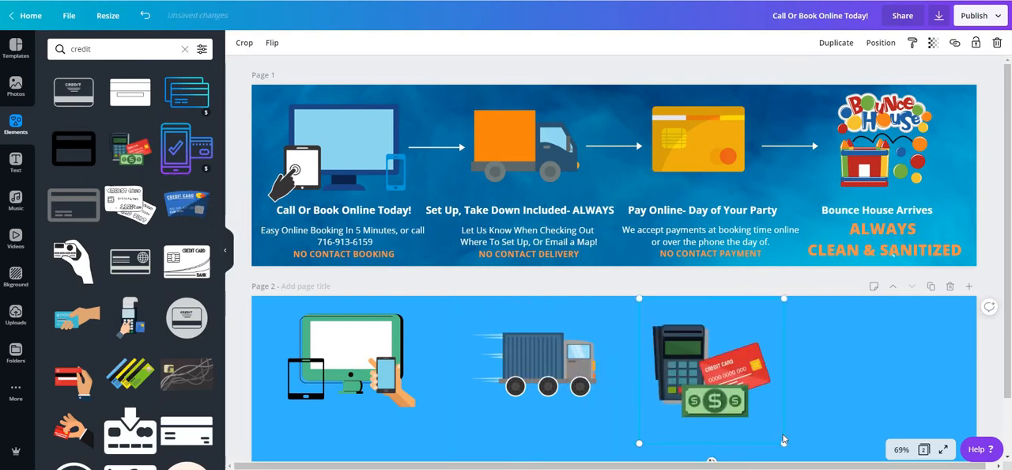
left_click_drag(779, 437, 754, 409)
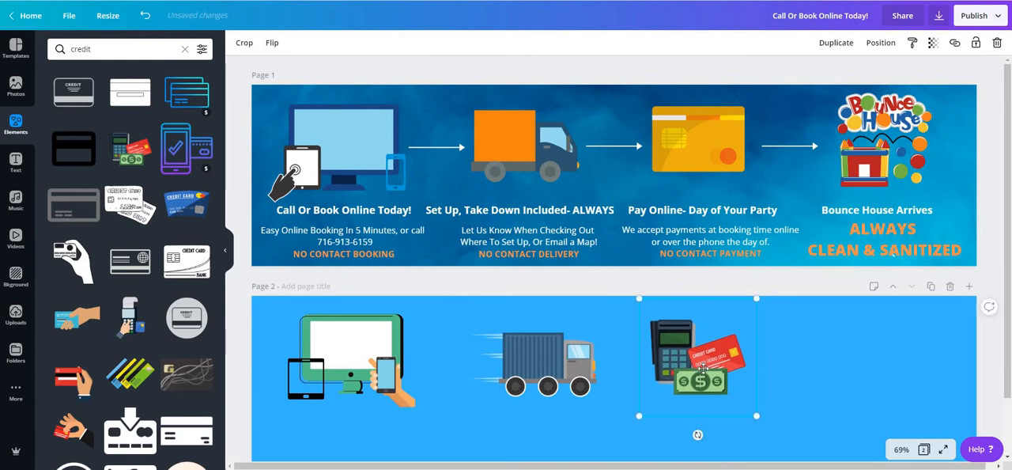
left_click_drag(690, 361, 703, 368)
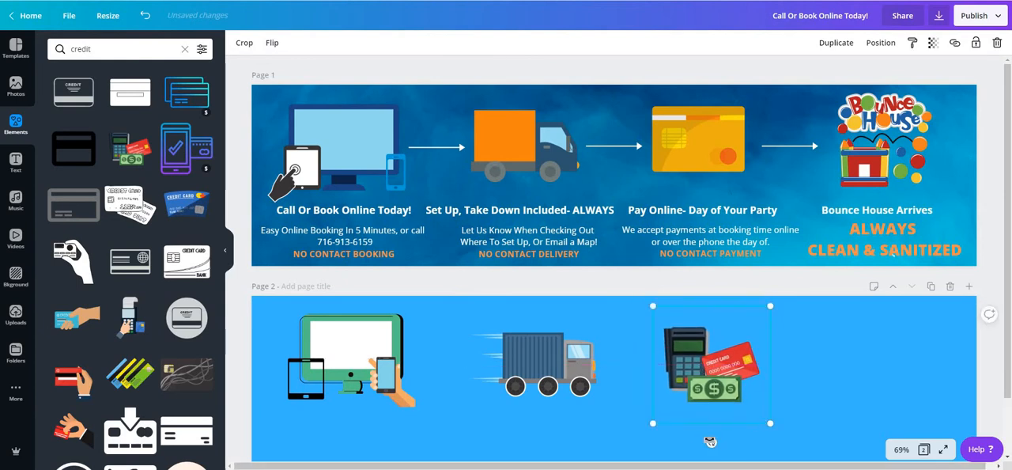
mouse_move(711, 442)
left_mouse_down()
mouse_move(673, 437)
mouse_move(739, 441)
mouse_move(717, 427)
left_mouse_up()
left_click(119, 49)
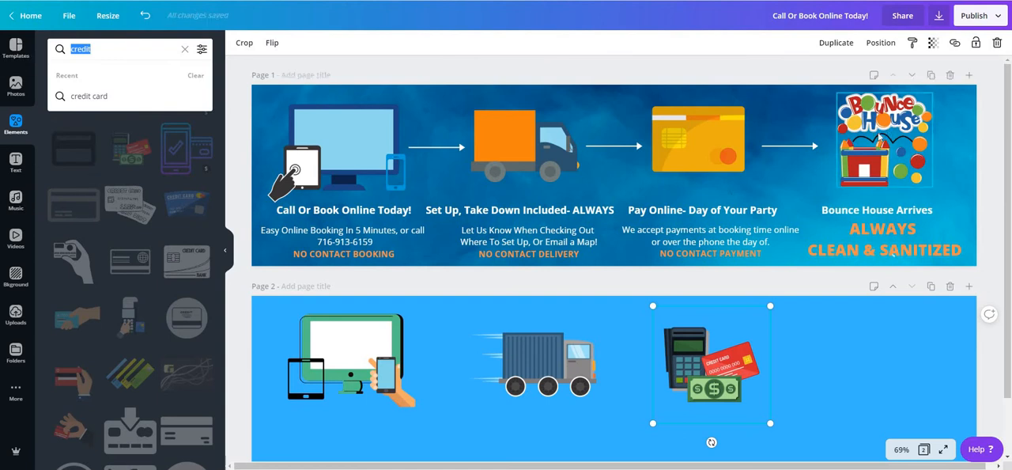
Step: Copy the bounce house graphic from page 1 onto page 2 as the last icon in the row
left_click(909, 181)
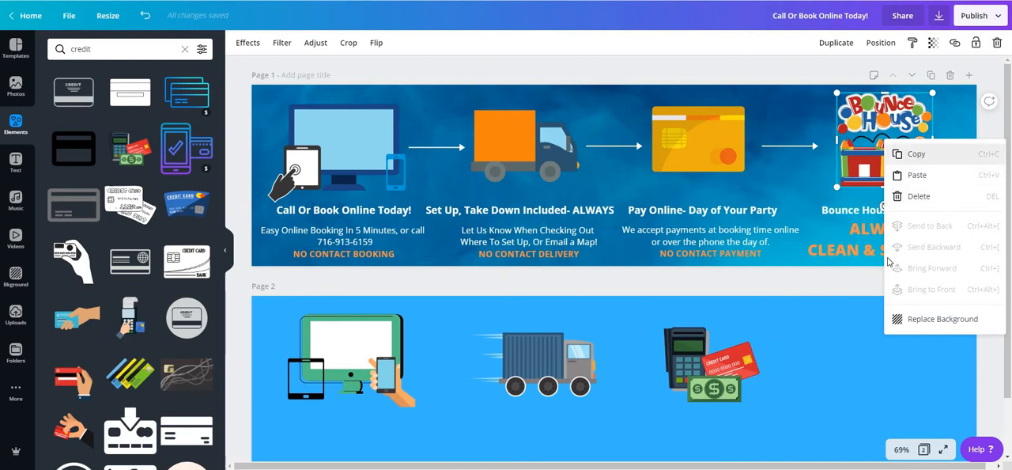
left_click(915, 156)
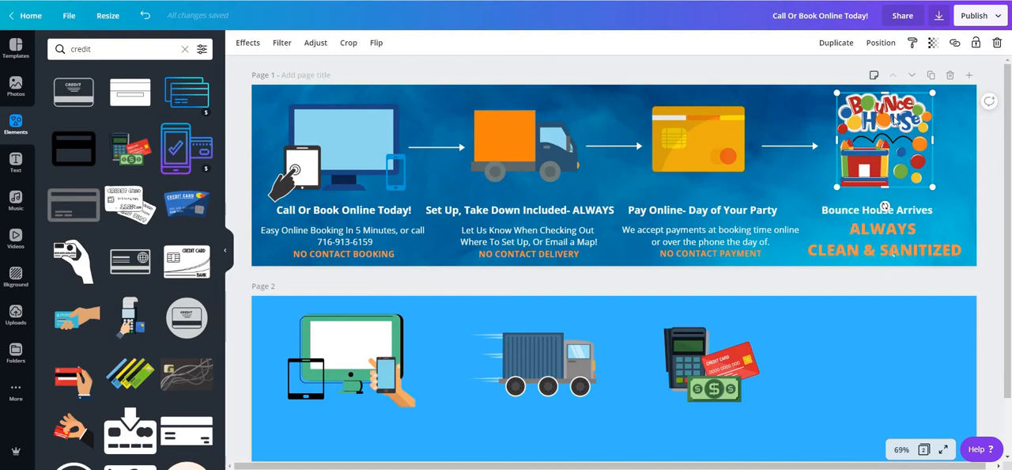
right_click(886, 377)
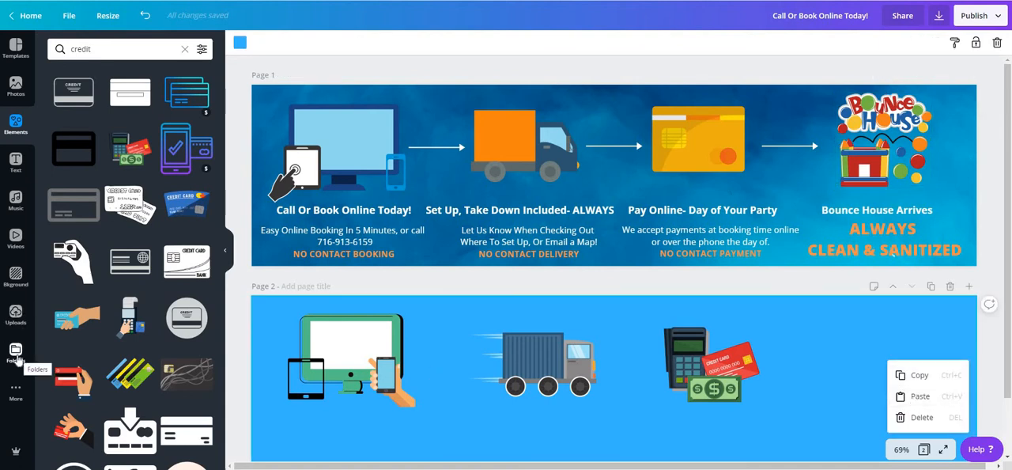
left_click(916, 396)
left_click_drag(892, 366, 904, 379)
left_click(791, 425)
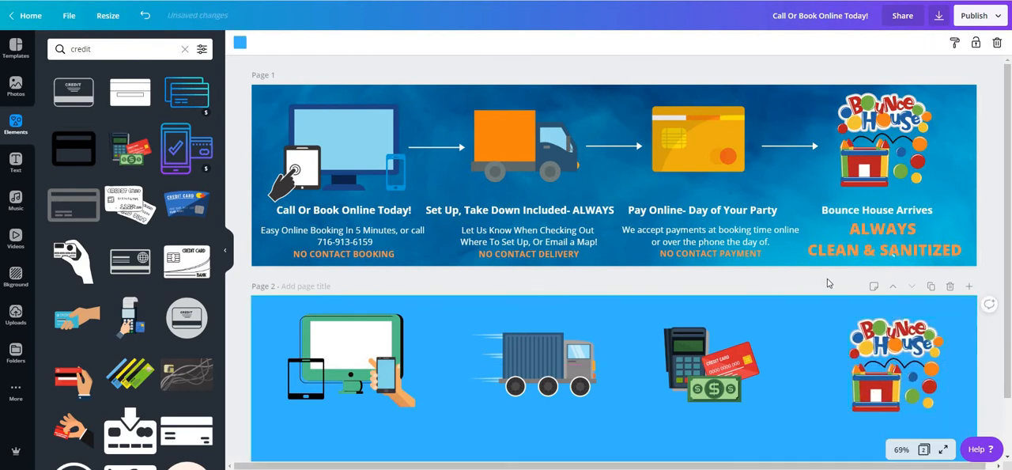
Step: Shift the truck on page 2 slightly right, away from the device icons
scroll(814, 260, "down", 2)
scroll(801, 183, "up", 2)
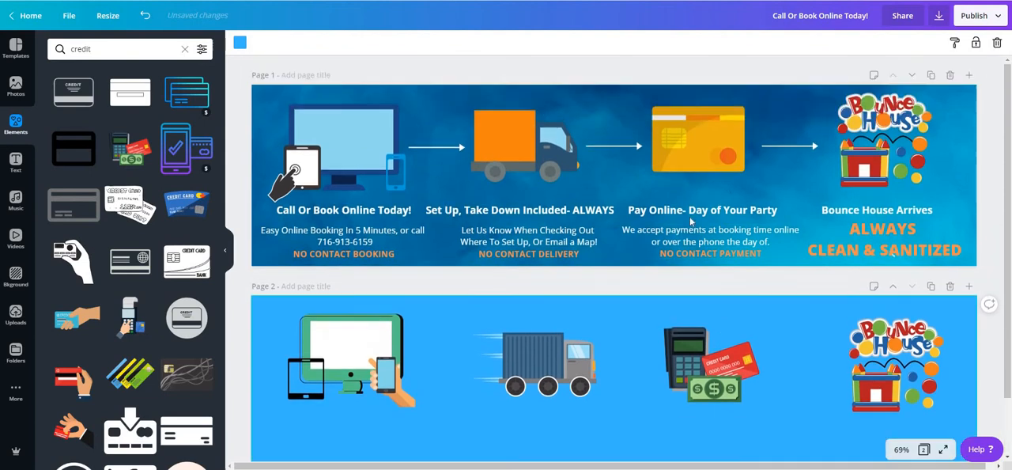
scroll(781, 277, "down", 2)
left_click_drag(557, 316, 565, 316)
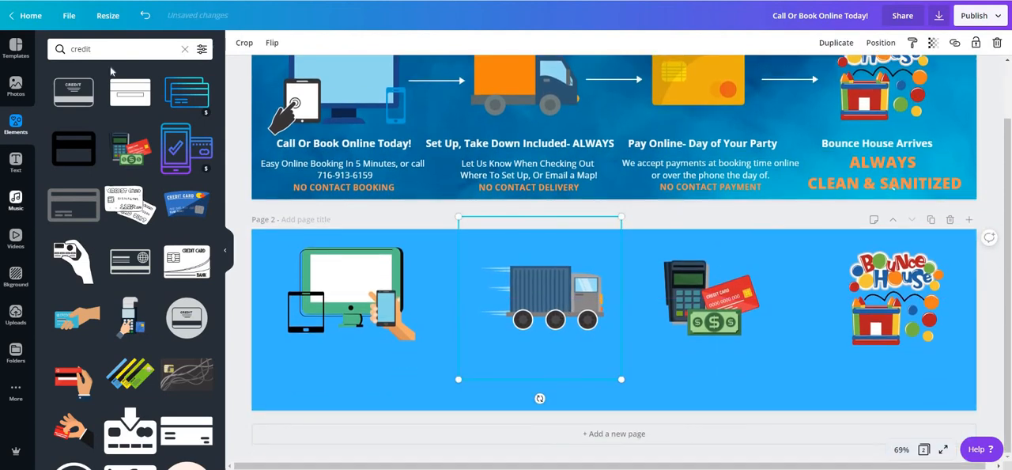
Step: Search the elements for "arrow" and place the thick round-tailed arrow between the device icons and the truck, shrunk to fit the gap
left_click(51, 52)
left_click_drag(49, 55, 129, 68)
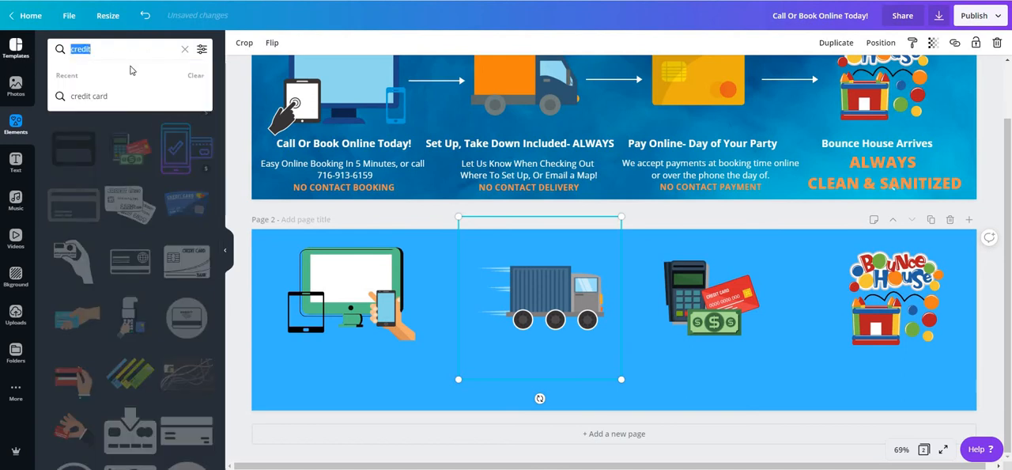
type("arrow")
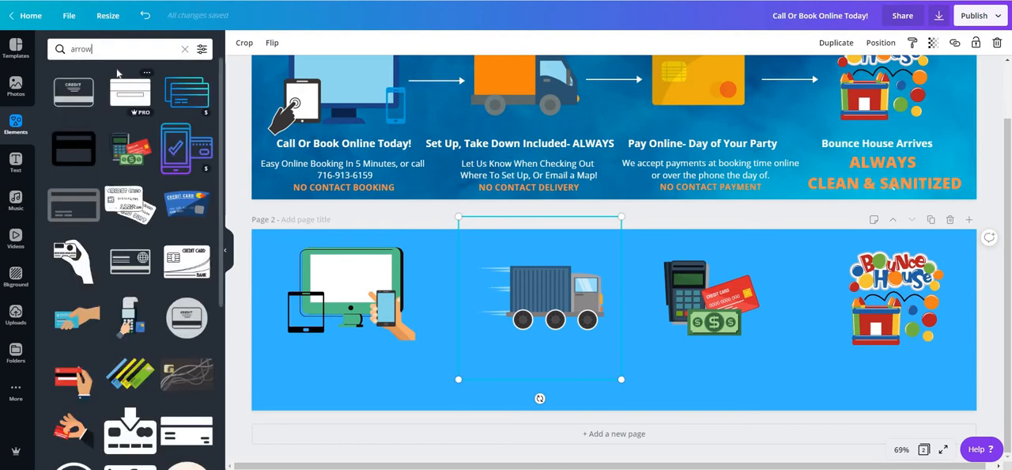
key("Return")
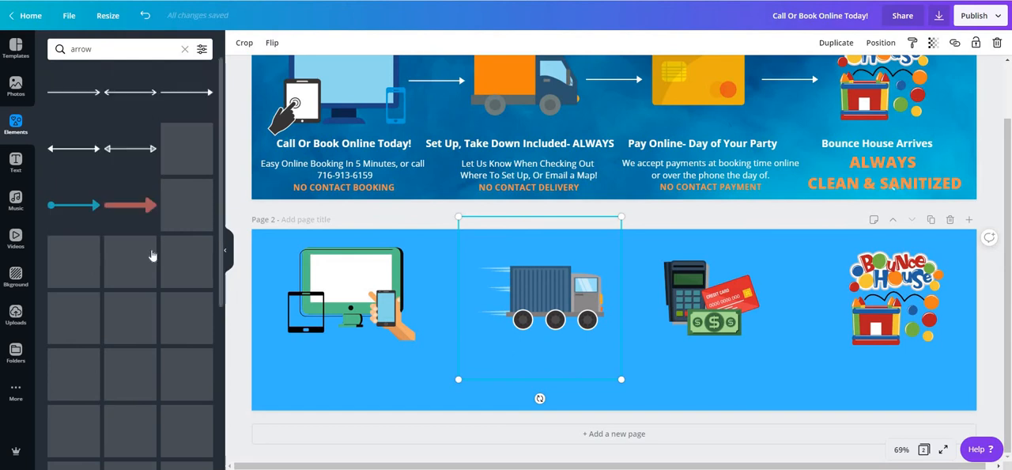
left_click_drag(71, 208, 293, 300)
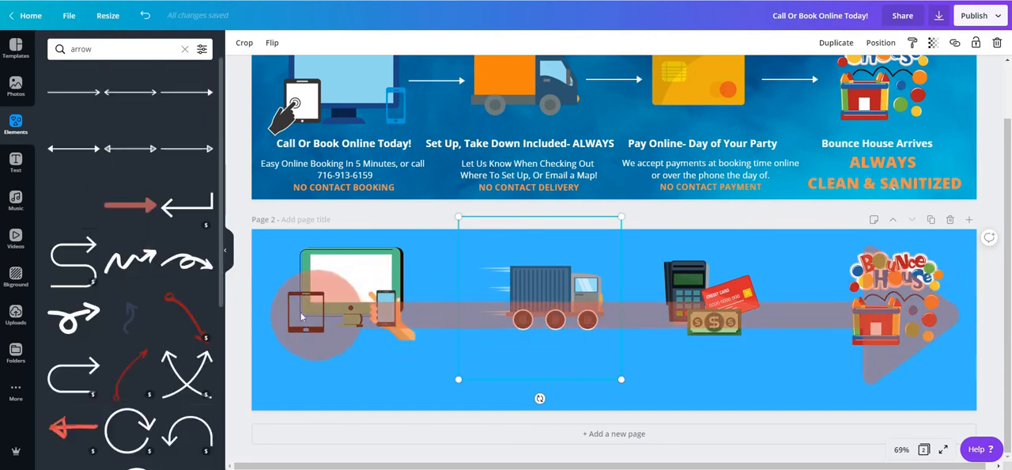
left_click_drag(323, 376, 808, 260)
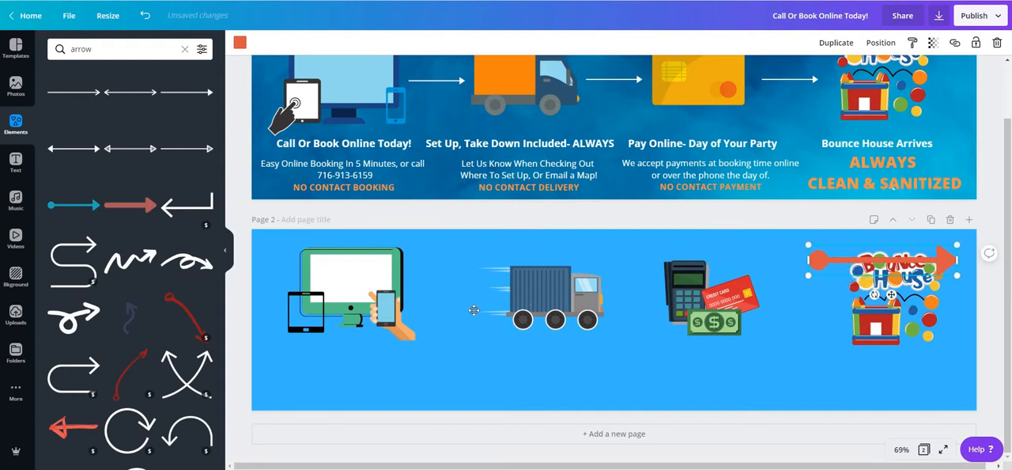
left_click_drag(473, 311, 475, 313)
left_click_drag(575, 332, 458, 297)
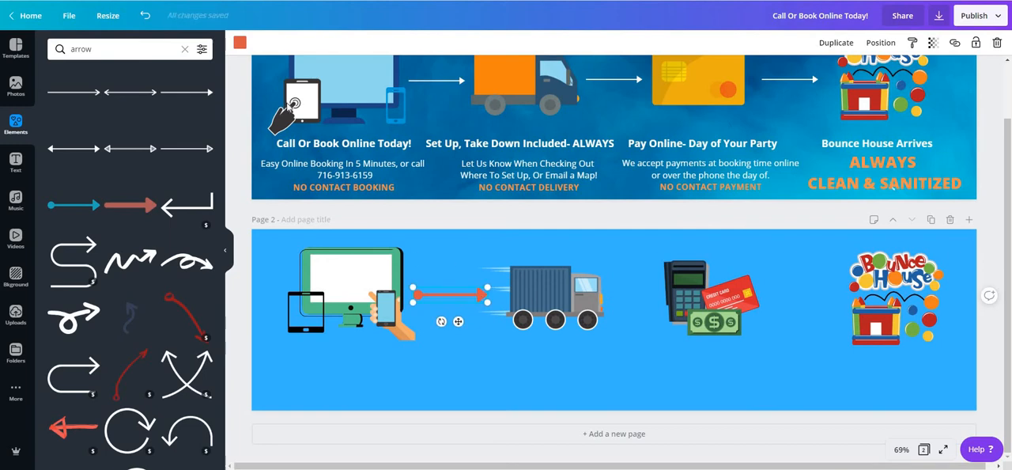
Step: Recolor the arrow with the light orange from the document colors
left_click(241, 41)
left_click(172, 171)
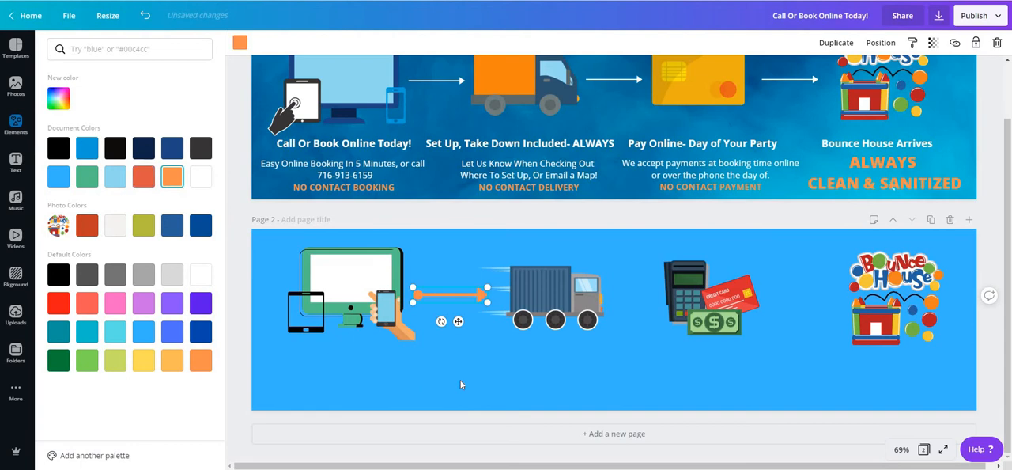
key("Escape")
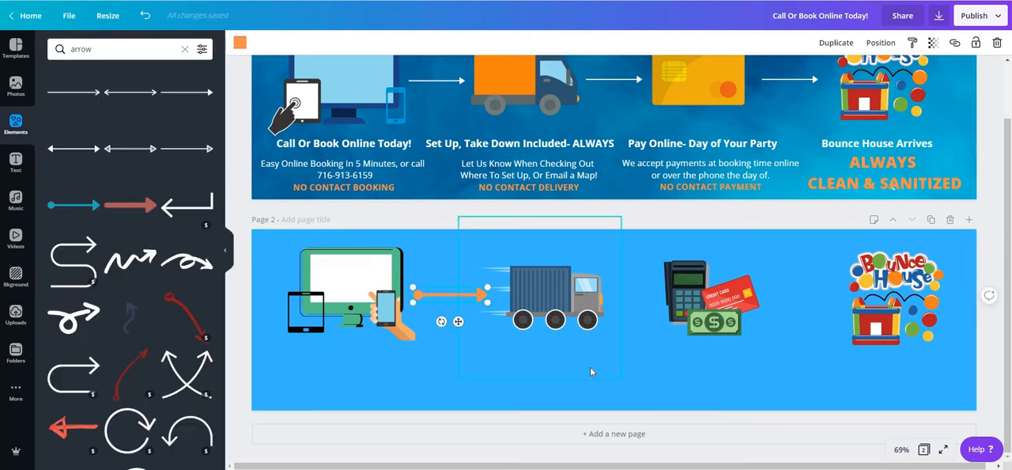
Step: Place a copy of the orange arrow between the truck and the card terminal, and shift the terminal right to make room
left_click_drag(458, 306, 650, 294)
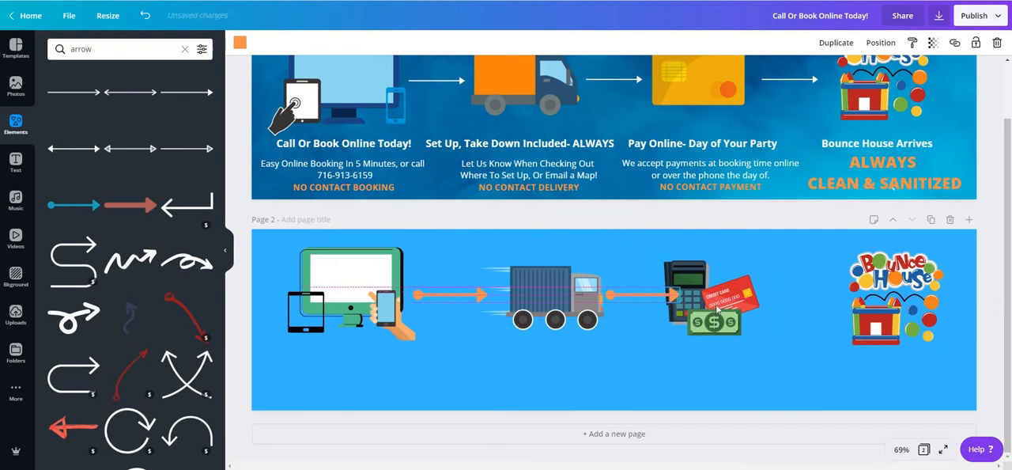
left_click_drag(731, 311, 751, 310)
Step: Shrink both orange arrows slightly so each leaves a gap to the icons beside it
left_click(680, 298)
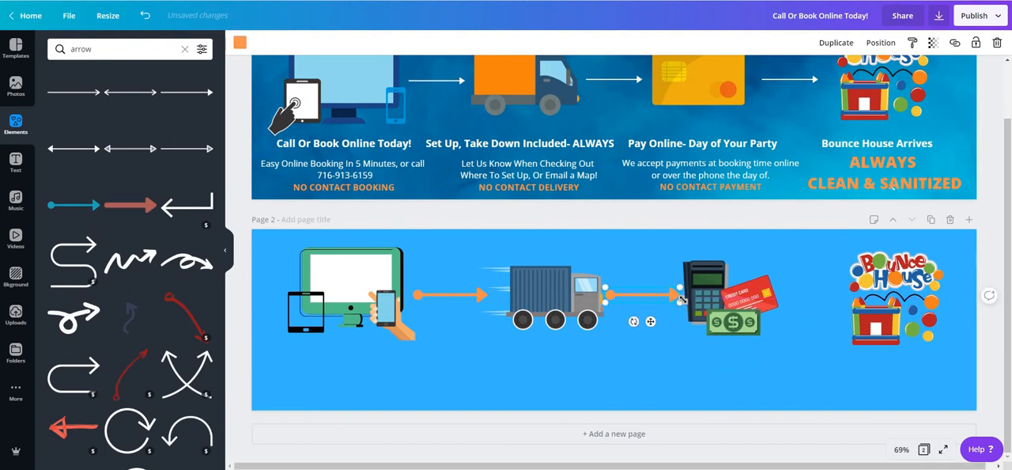
mouse_move(679, 297)
left_mouse_down()
mouse_move(662, 294)
mouse_move(672, 294)
left_mouse_up()
left_click(485, 294)
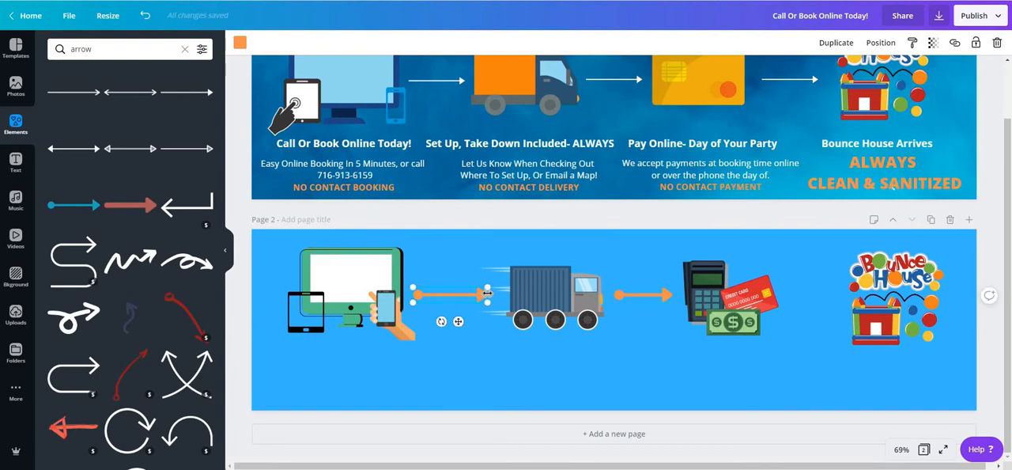
left_click_drag(487, 294, 462, 295)
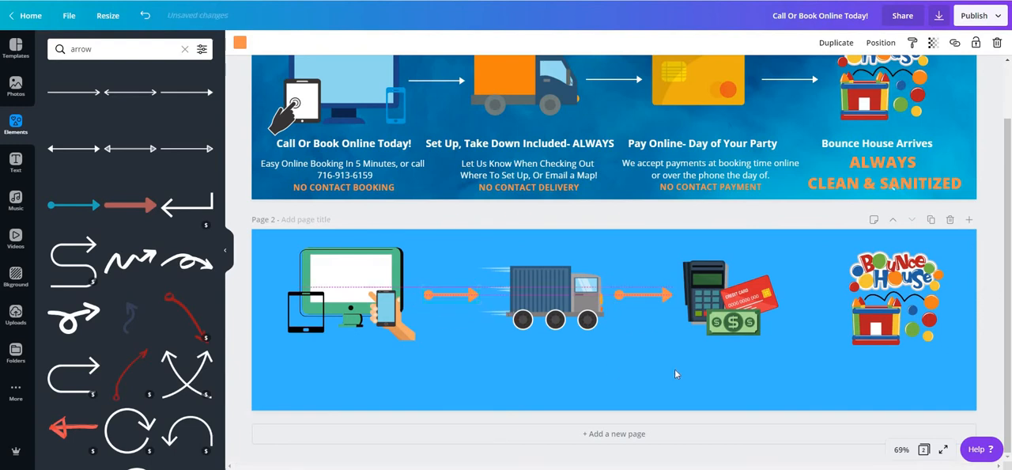
left_click(686, 332)
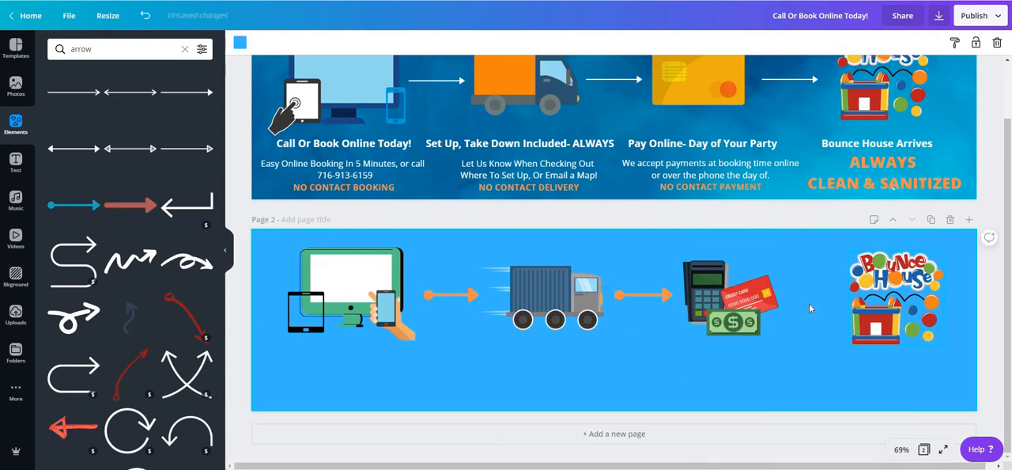
Step: Place a copy of the orange arrow between the card terminal and the bounce house logo on page 2
left_click(443, 295)
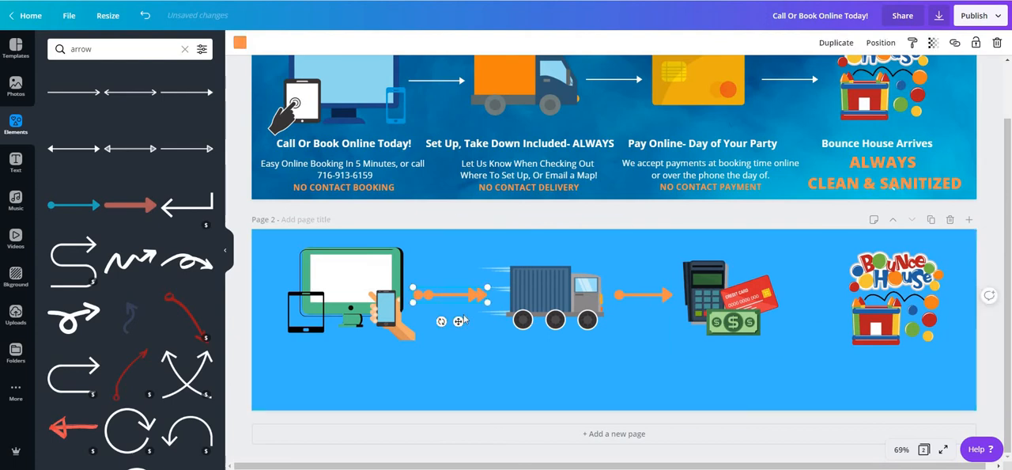
left_click_drag(464, 318, 818, 300)
left_click(764, 357)
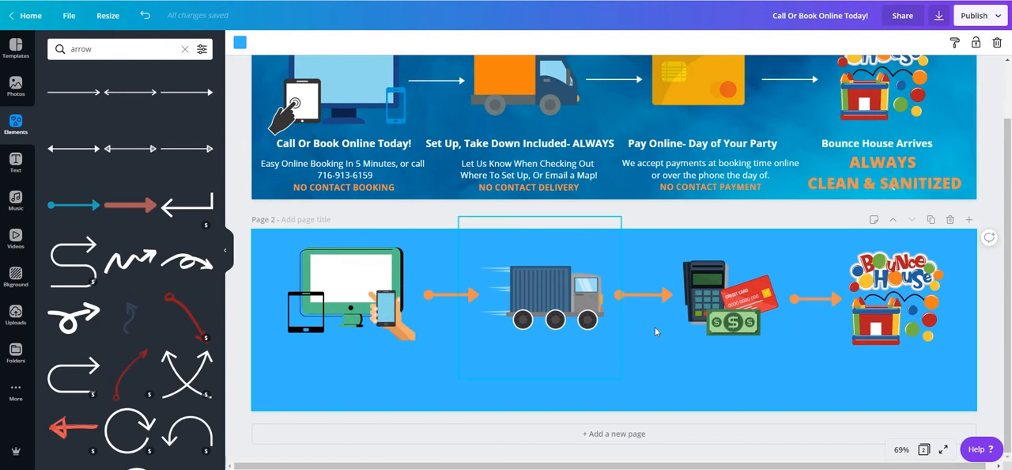
Step: Recolor the arrow between the truck and the card terminal with white from the document colors
scroll(664, 360, "up", 1)
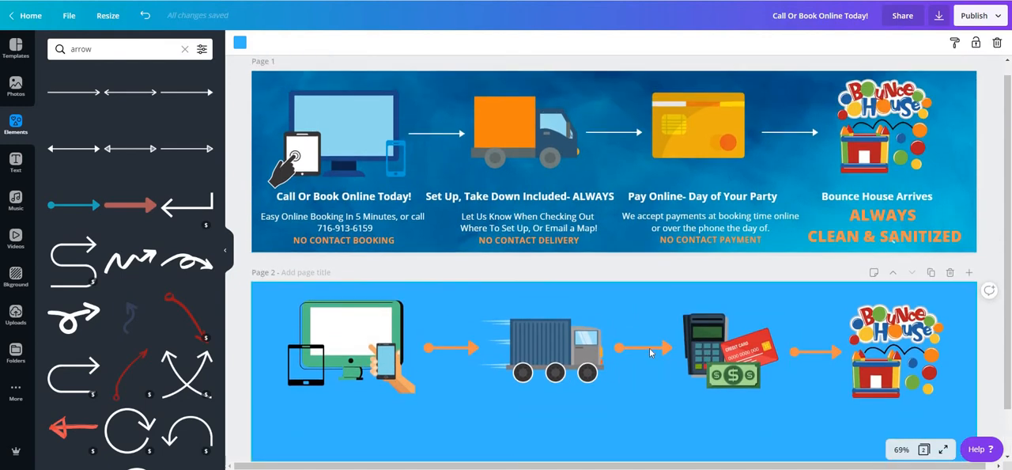
left_click(650, 353)
left_click(240, 42)
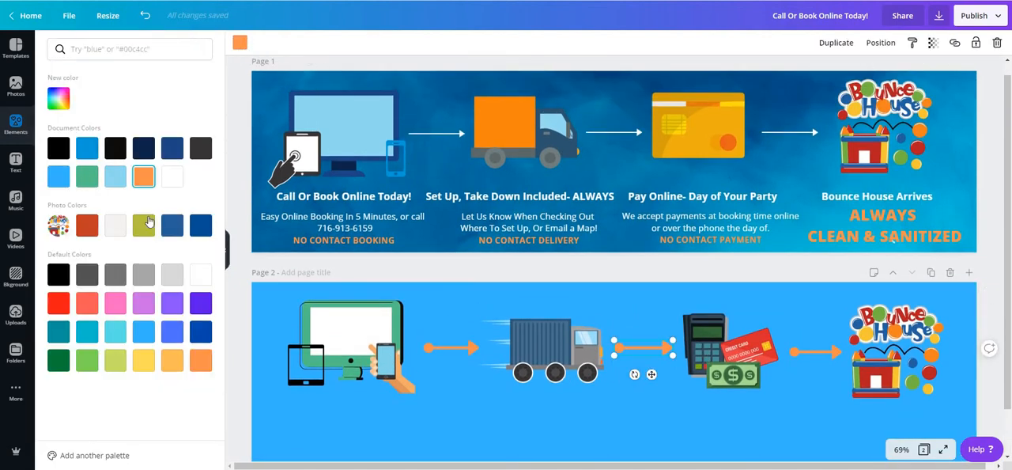
left_click(172, 179)
Step: Recolor the arrow before the bounce house logo with the red-orange from the photo colors, then deselect everything
left_click(820, 348)
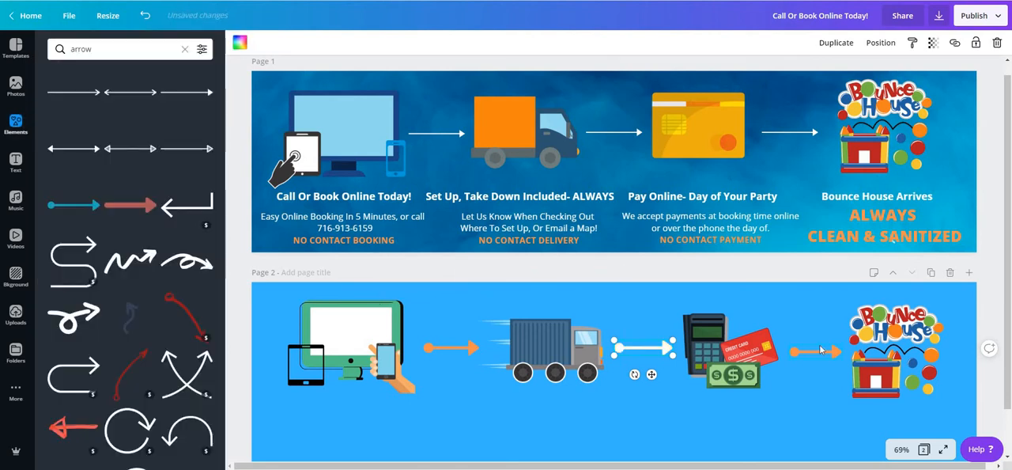
left_click(238, 45)
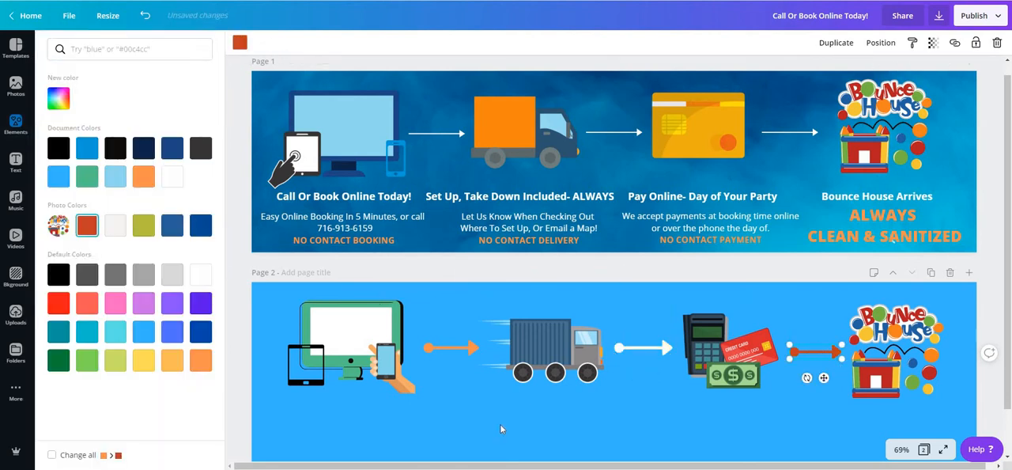
left_click(500, 423)
scroll(807, 317, "down", 1)
scroll(807, 316, "down", 2)
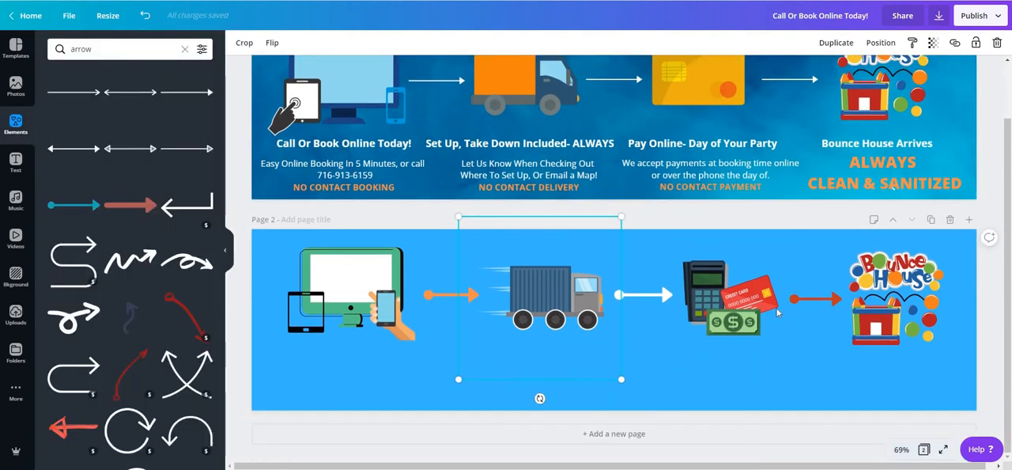
left_click(708, 389)
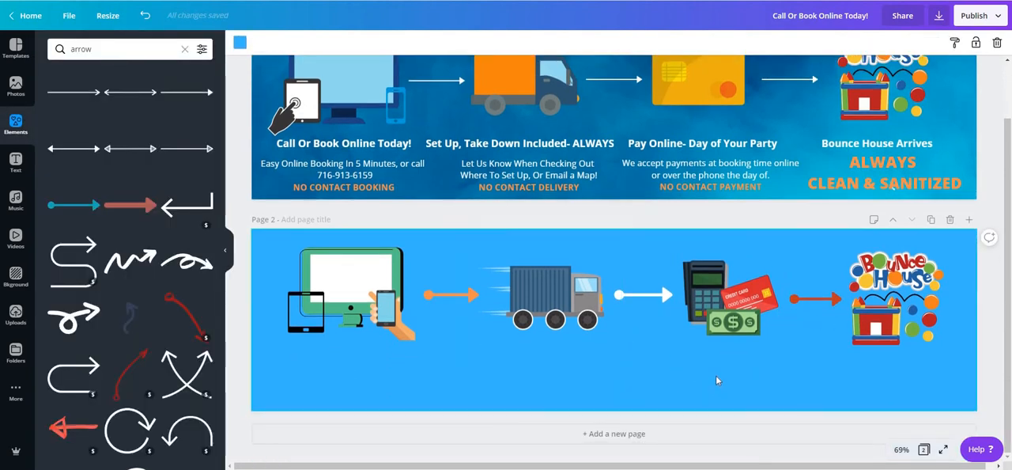
Step: Add a heading text box to page 2 and position it centered beneath the device icons
scroll(716, 377, "up", 3)
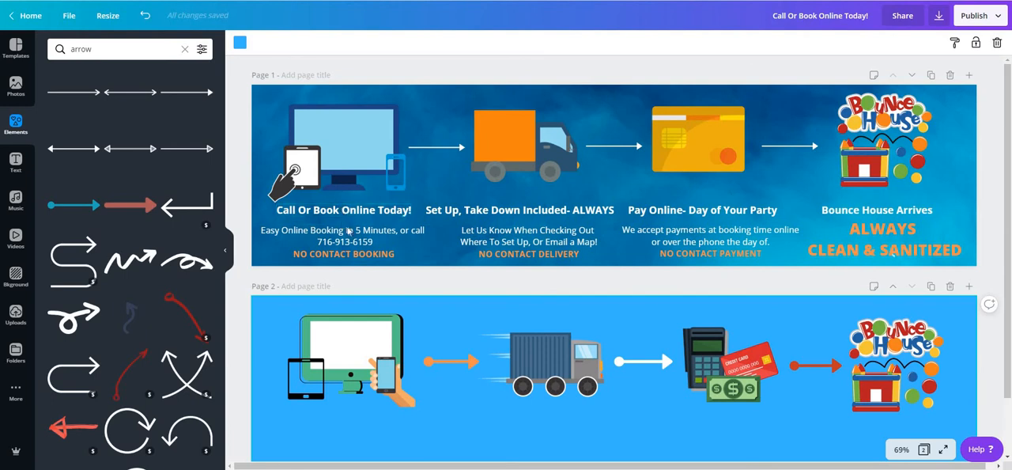
scroll(79, 217, "down", 3)
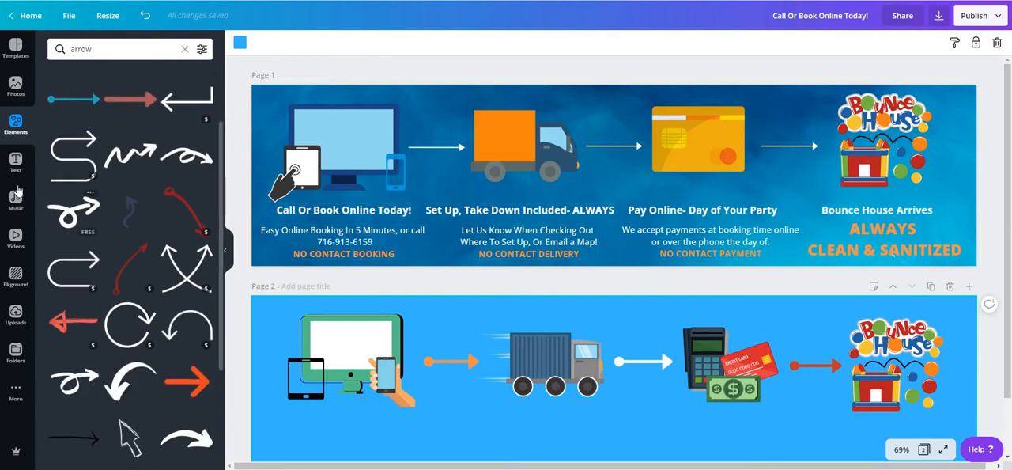
left_click(14, 163)
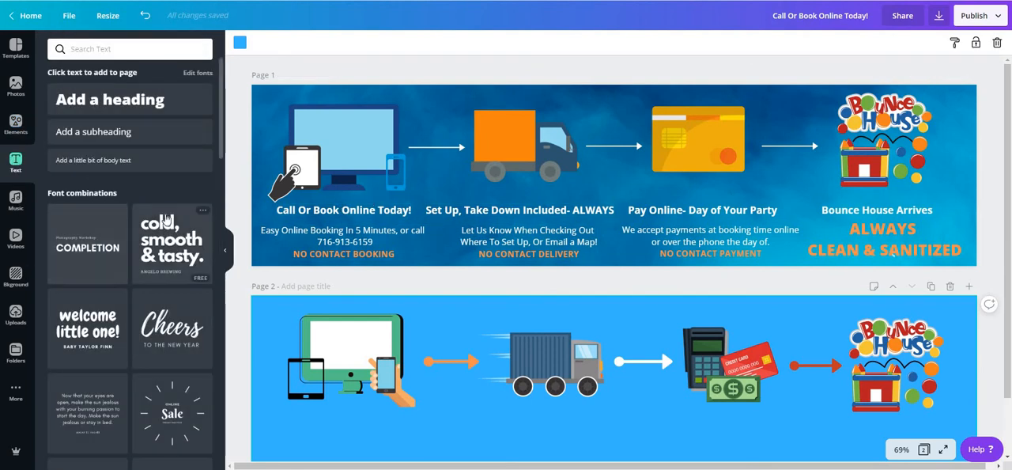
scroll(160, 219, "down", 8)
scroll(160, 219, "down", 12)
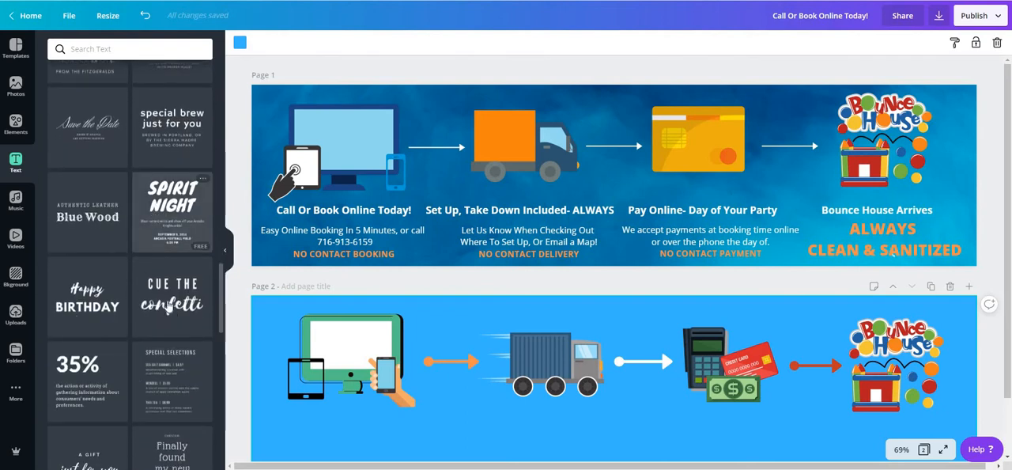
scroll(142, 316, "up", 10)
scroll(146, 263, "up", 8)
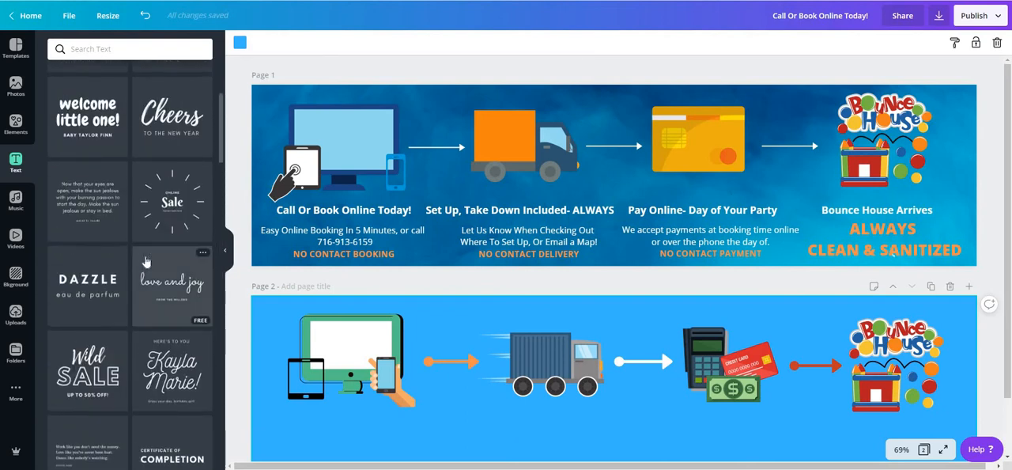
left_click(112, 100)
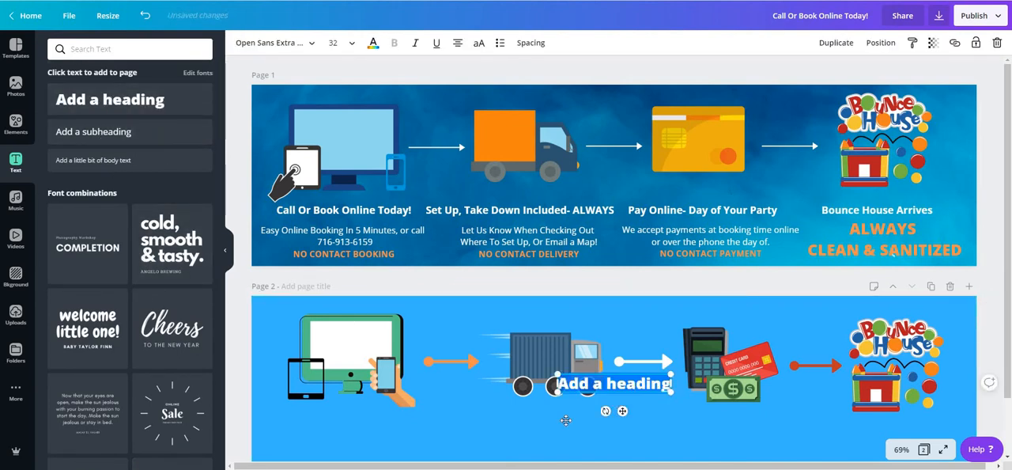
left_click_drag(632, 390, 370, 429)
Step: Replace the placeholder text of the heading under the device icons with "Bounce House Rentals"
double_click(371, 420)
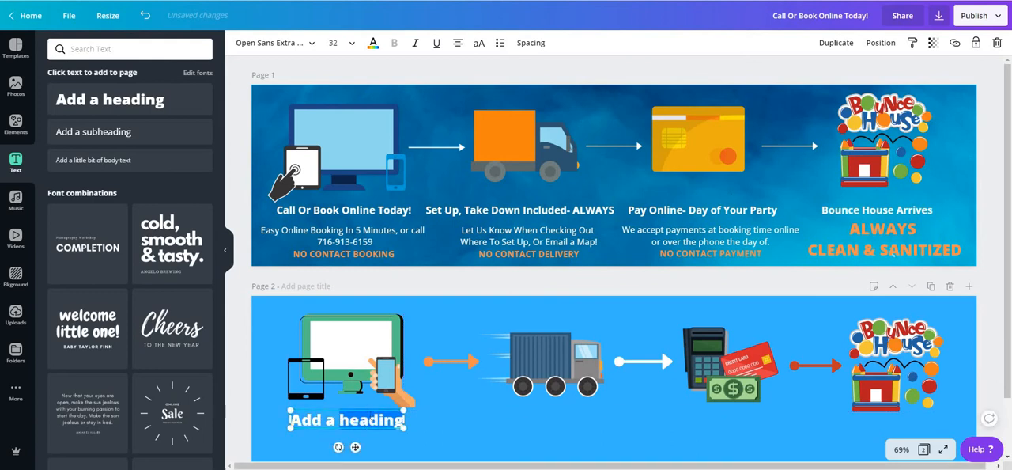
key("ctrl+a")
type("Bounce House")
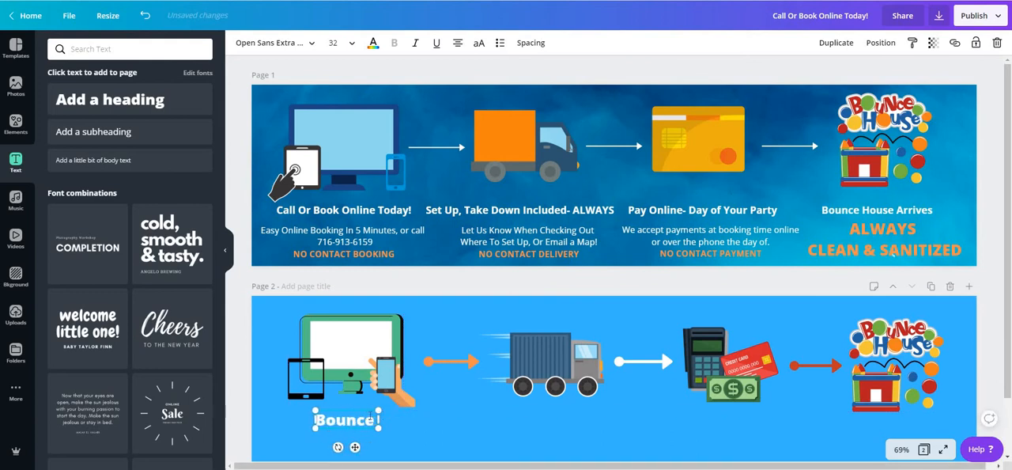
type(" Rentald")
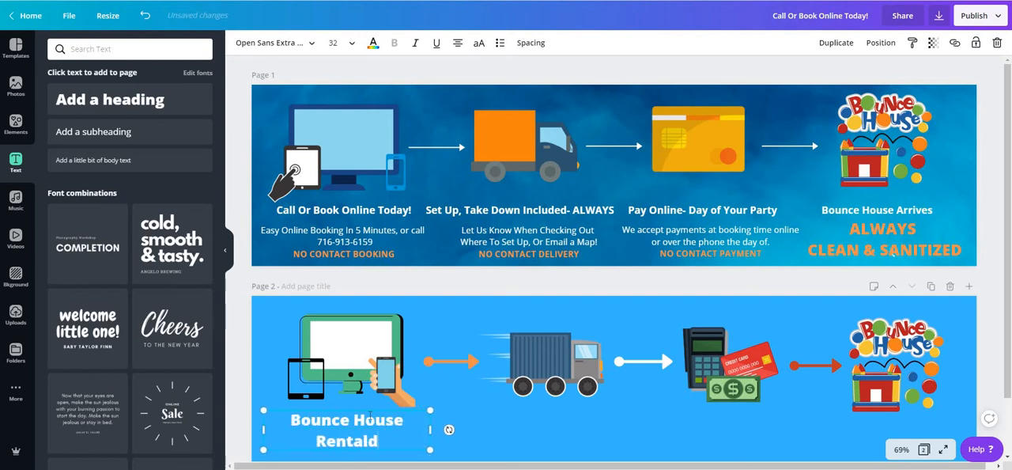
key("BackSpace")
type("s")
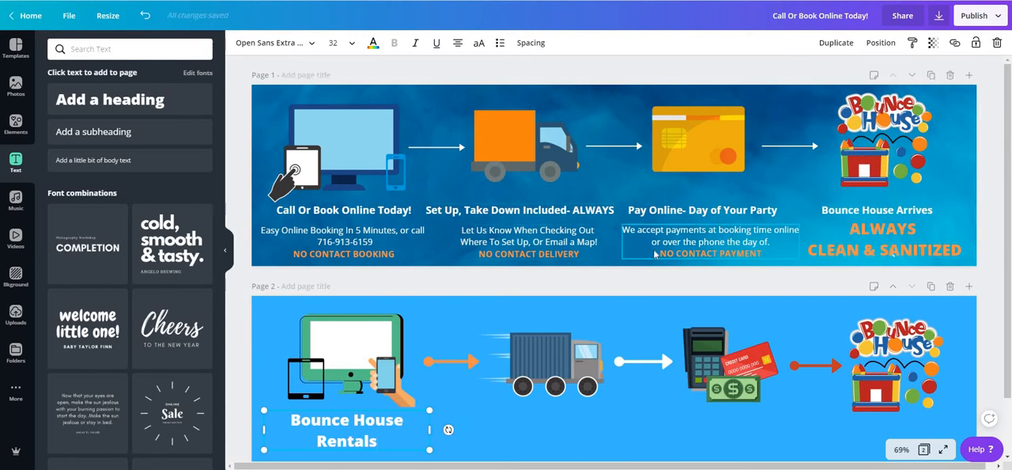
scroll(655, 253, "down", 2)
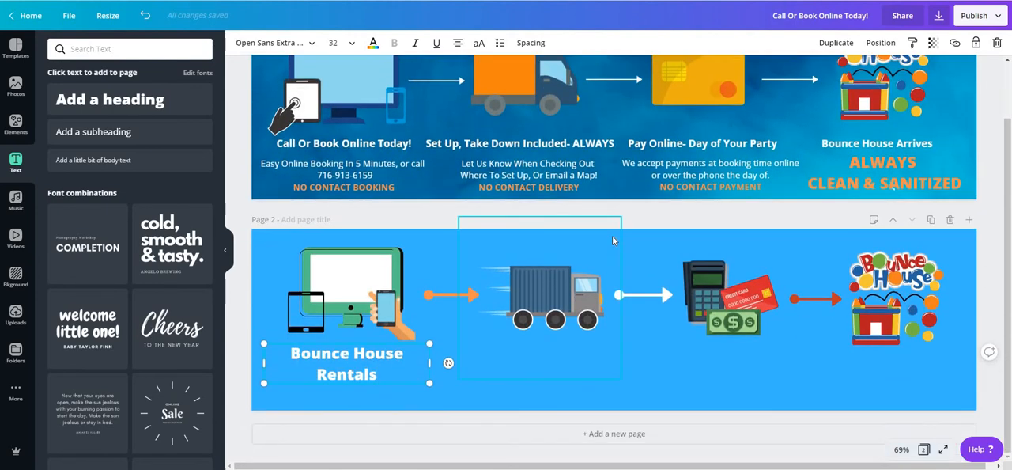
scroll(612, 235, "up", 2)
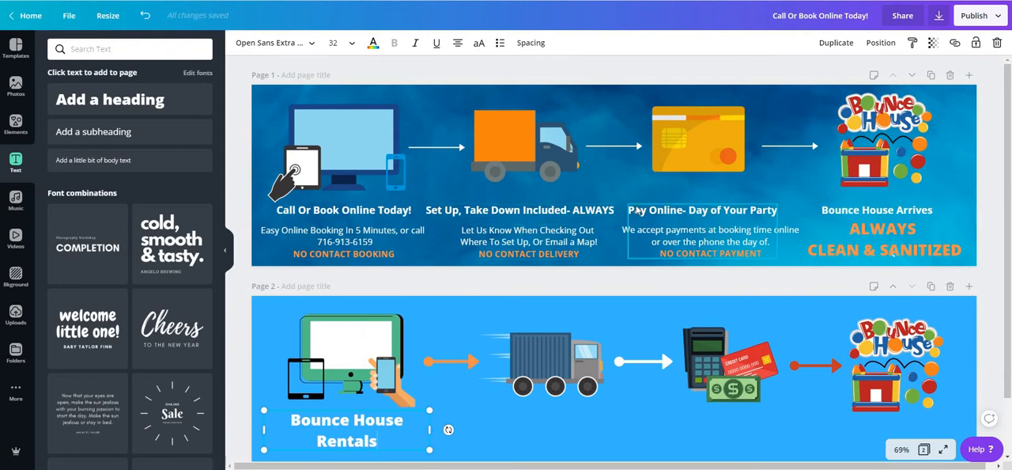
scroll(991, 226, "down", 2)
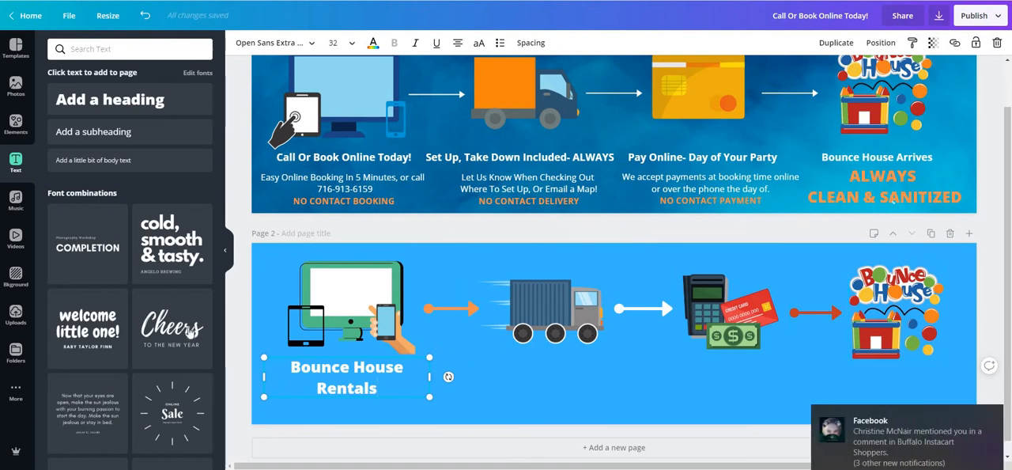
left_click(514, 234)
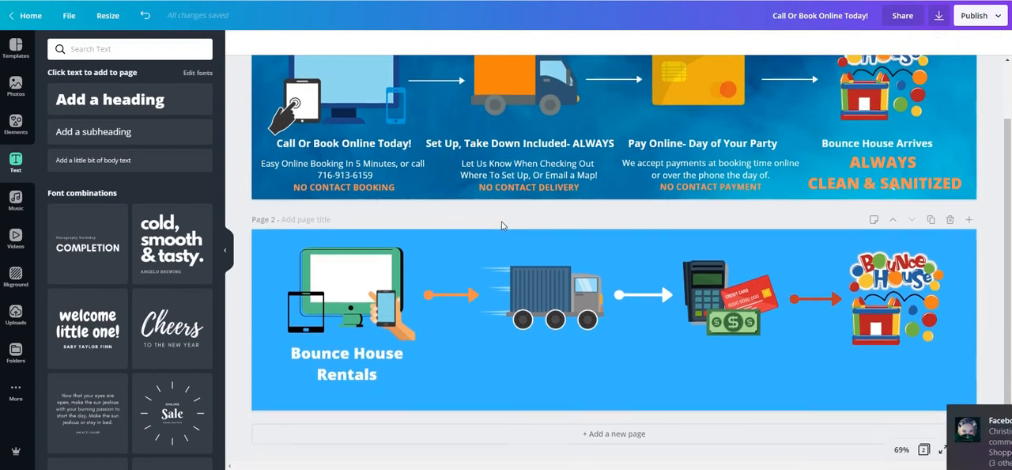
scroll(514, 234, "up", 2)
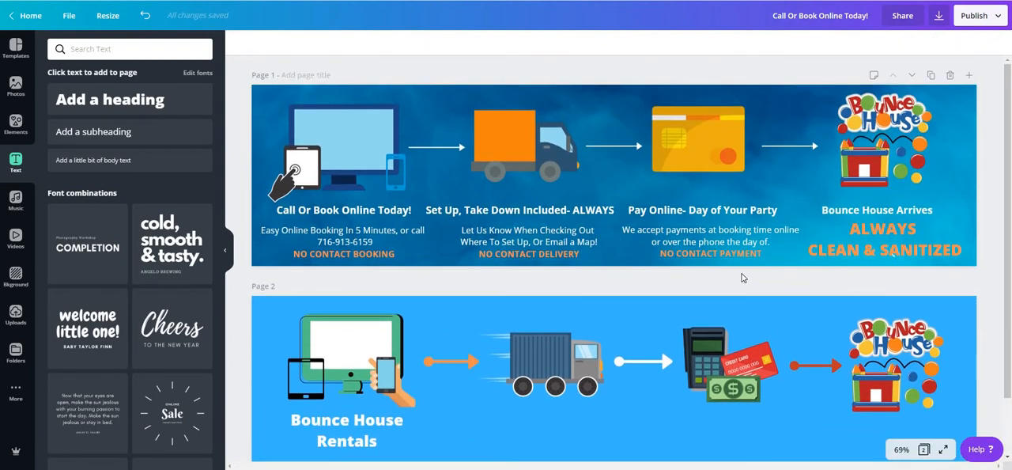
scroll(622, 277, "down", 2)
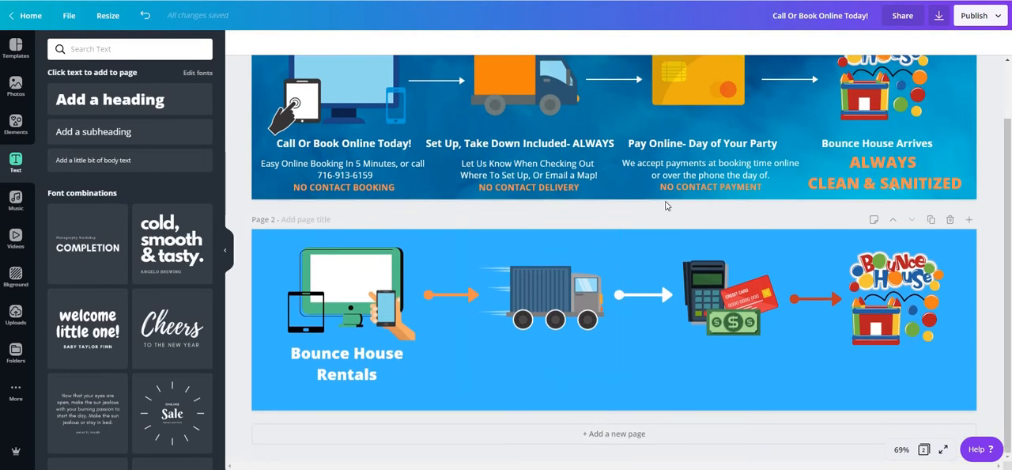
Step: Add a third page below the banner and delete its blue background so the page is blank
left_click(625, 435)
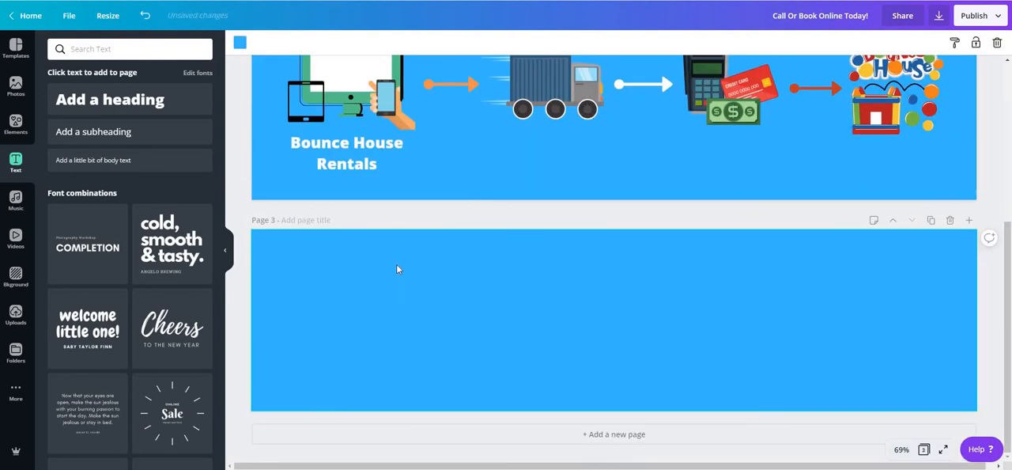
right_click(336, 260)
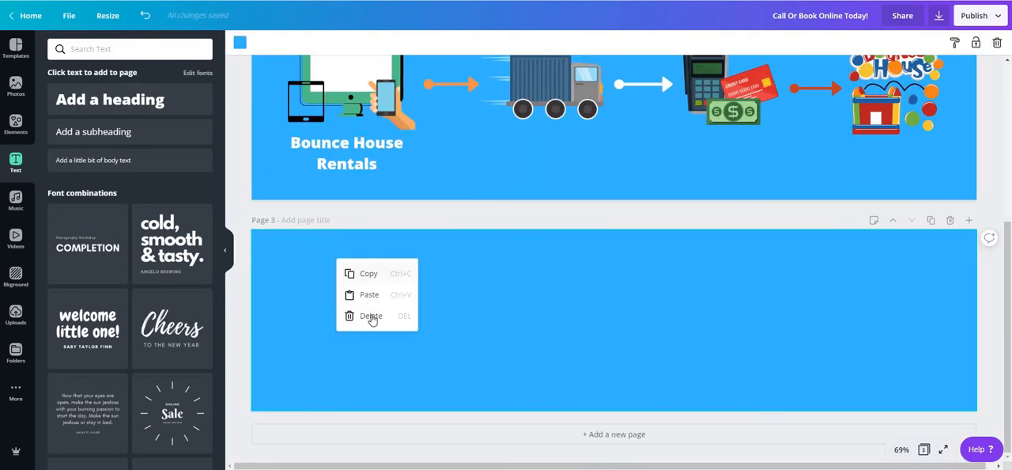
left_click(360, 316)
left_click(113, 19)
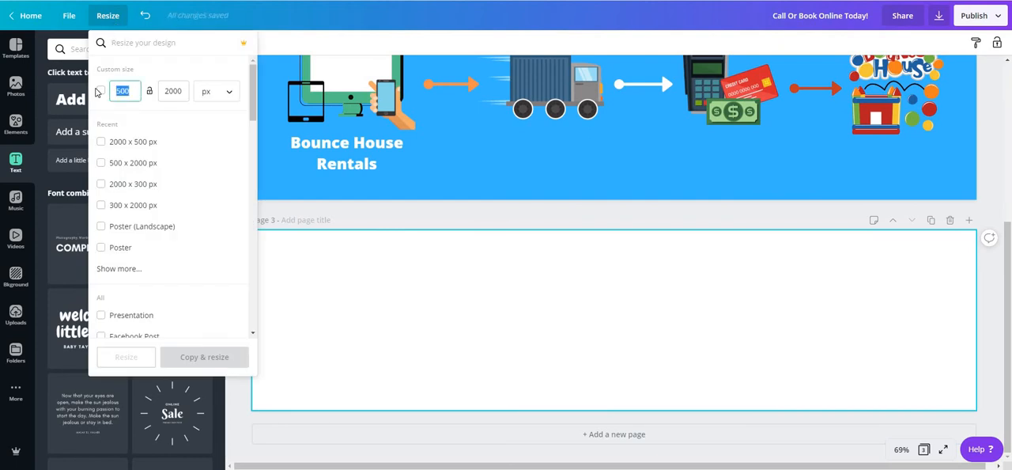
left_click(167, 92)
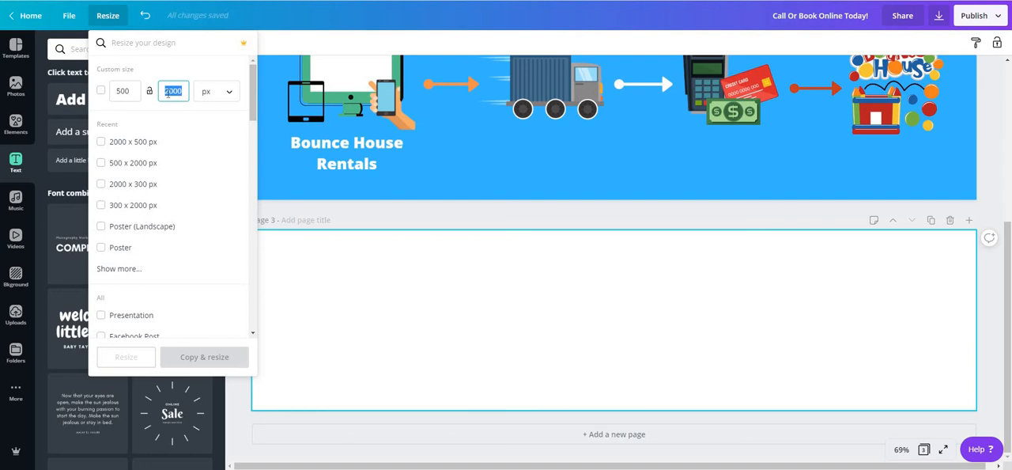
type("50")
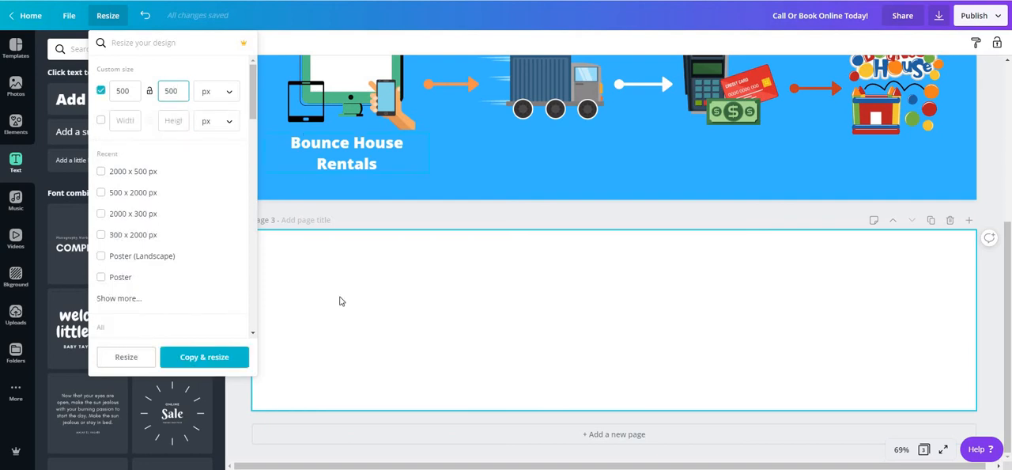
left_click(376, 250)
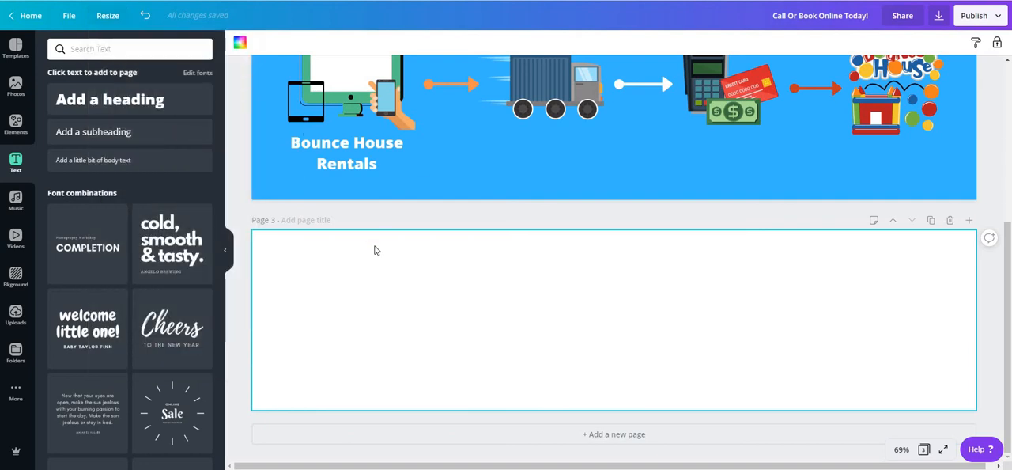
Step: Resize the whole design to a custom size of 500 x 500 px and check how the pages look
left_click(108, 15)
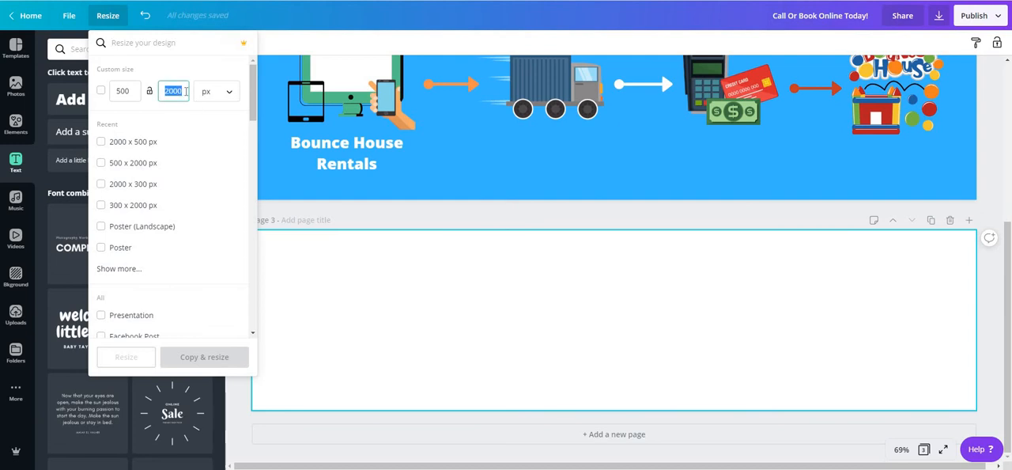
type("500")
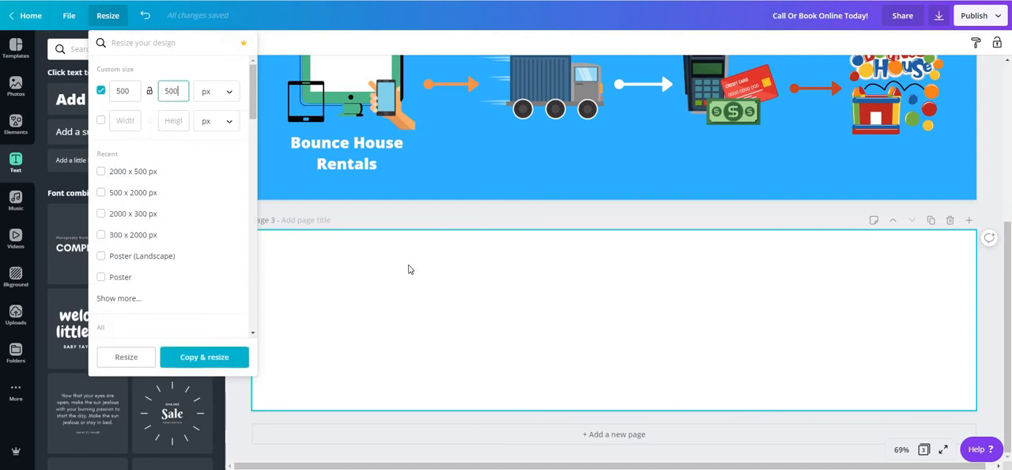
left_click(133, 357)
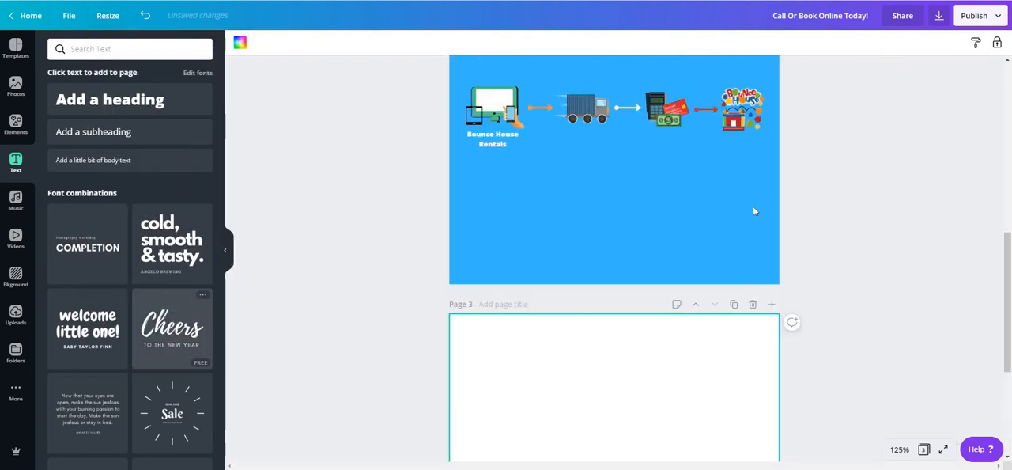
scroll(619, 234, "up", 4)
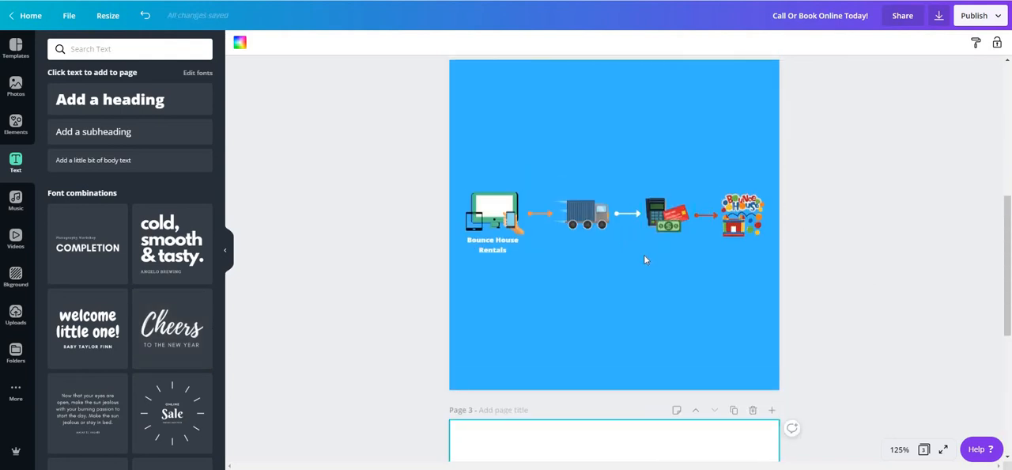
scroll(624, 230, "up", 5)
scroll(656, 206, "down", 6)
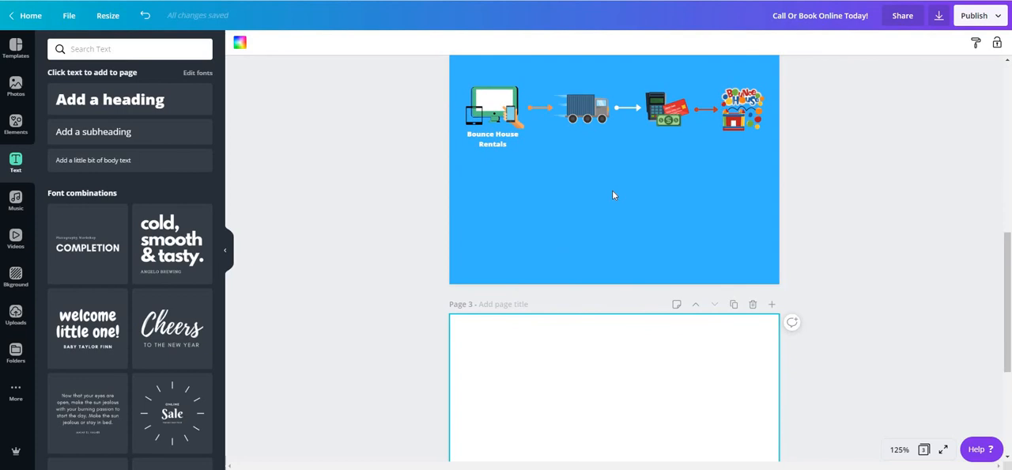
Step: Undo the last resize of the design and look over its pages
key("ctrl+z")
scroll(656, 245, "up", 3)
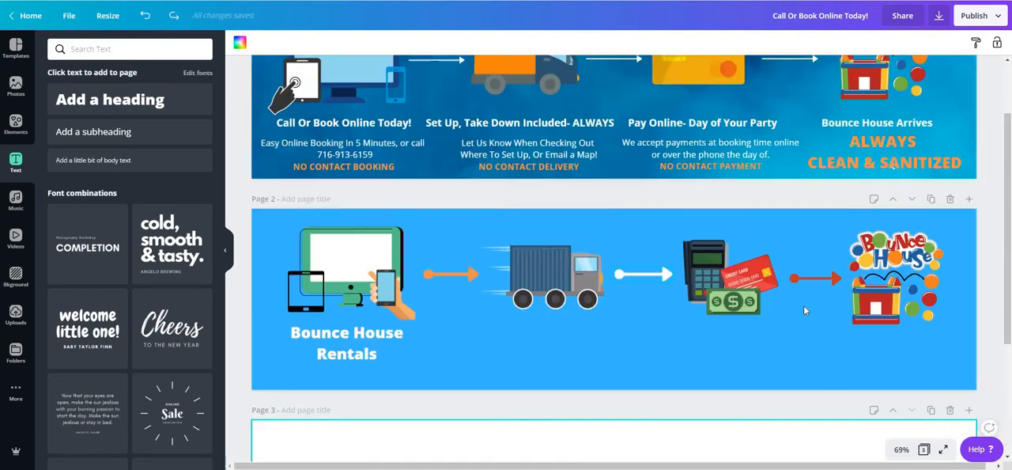
left_click(907, 244)
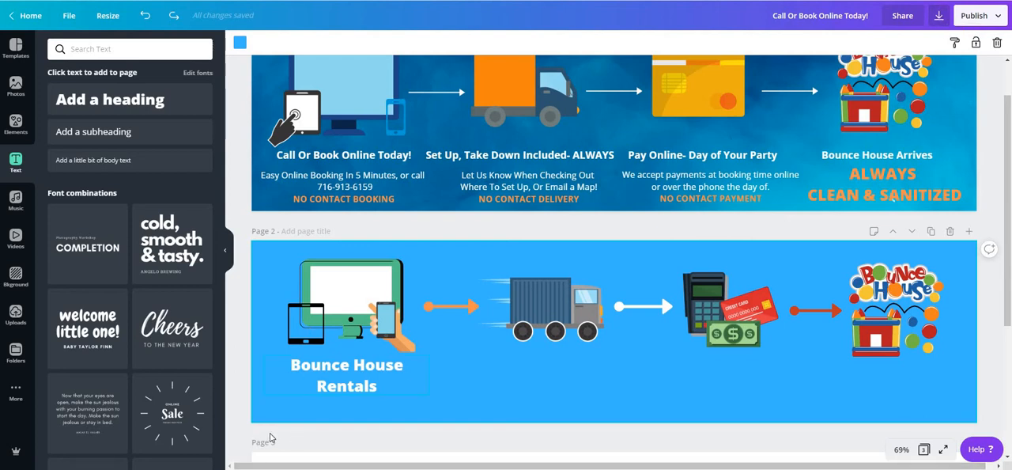
scroll(419, 283, "down", 3)
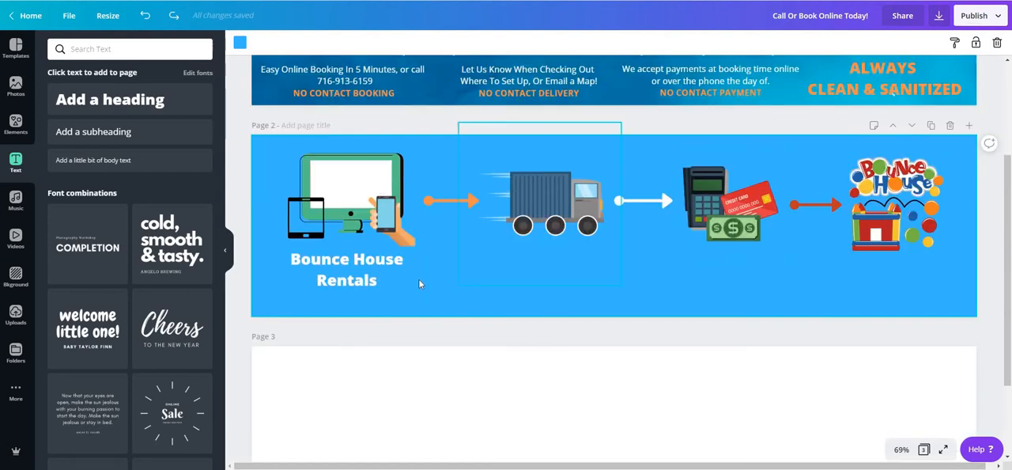
left_click(419, 280)
left_click(496, 287)
Step: Resize the whole design to a custom size of 500 x 500 px and look at the third page
left_click(111, 15)
left_click(185, 93)
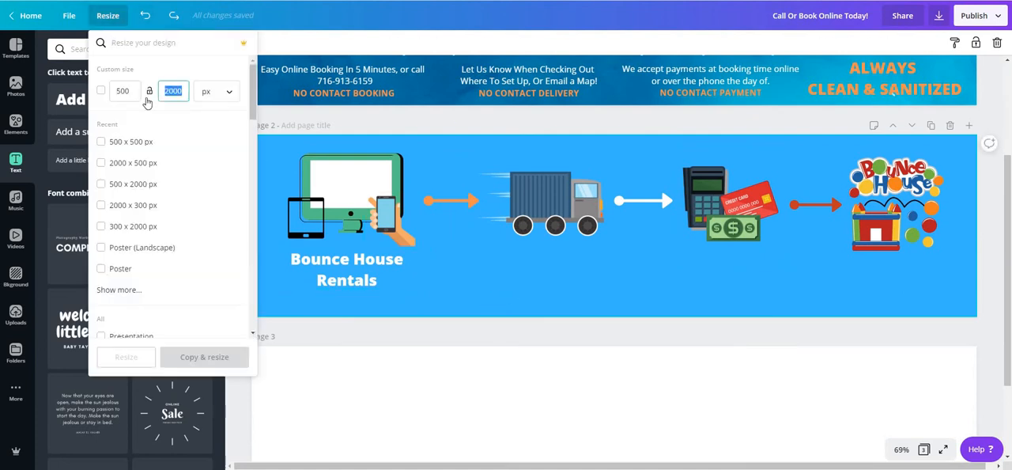
type("500")
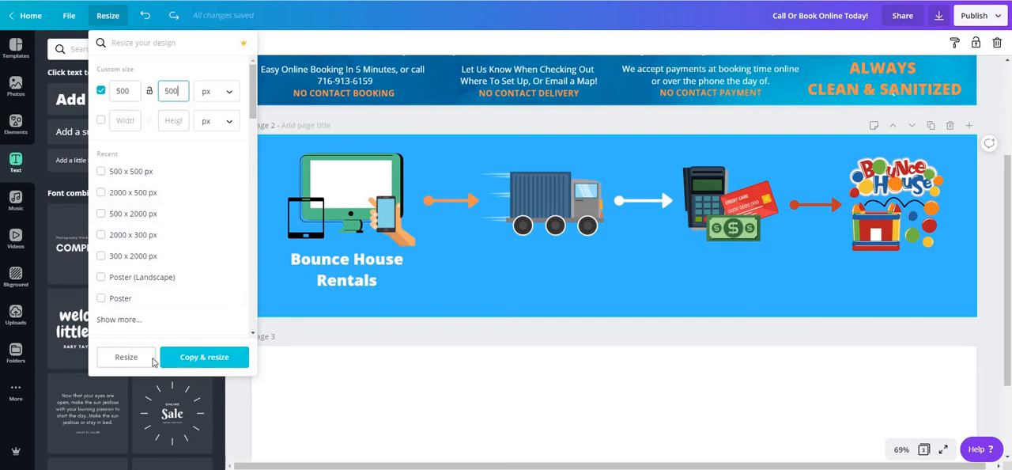
left_click(127, 357)
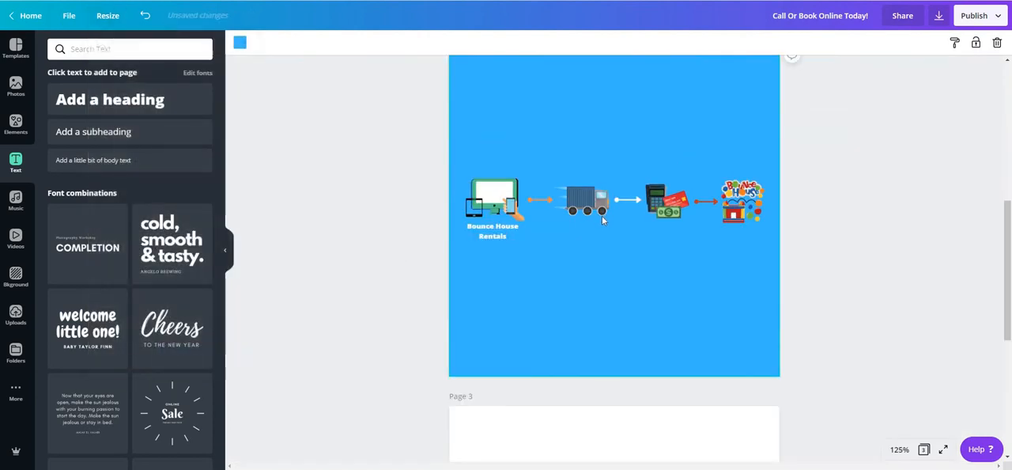
scroll(601, 215, "down", 5)
Step: Resize the whole design to a custom size of 250 x 350 px
left_click(107, 14)
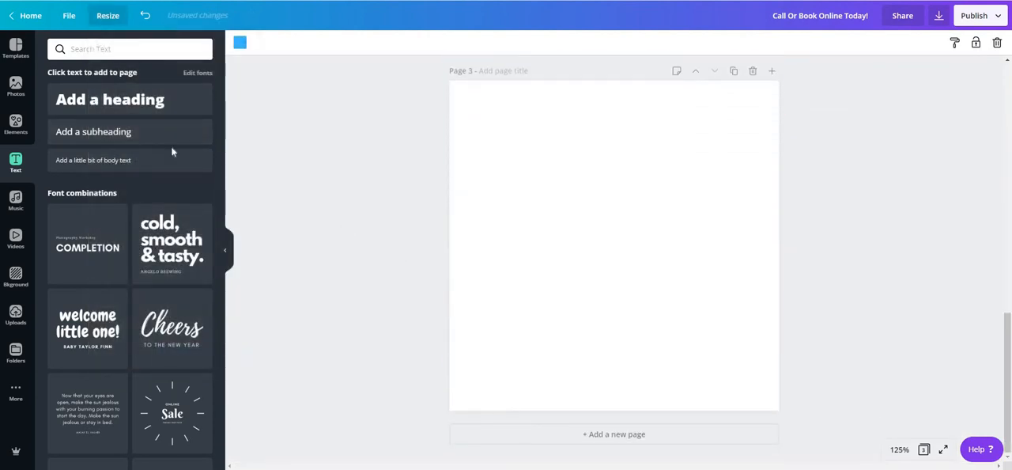
left_click(125, 91)
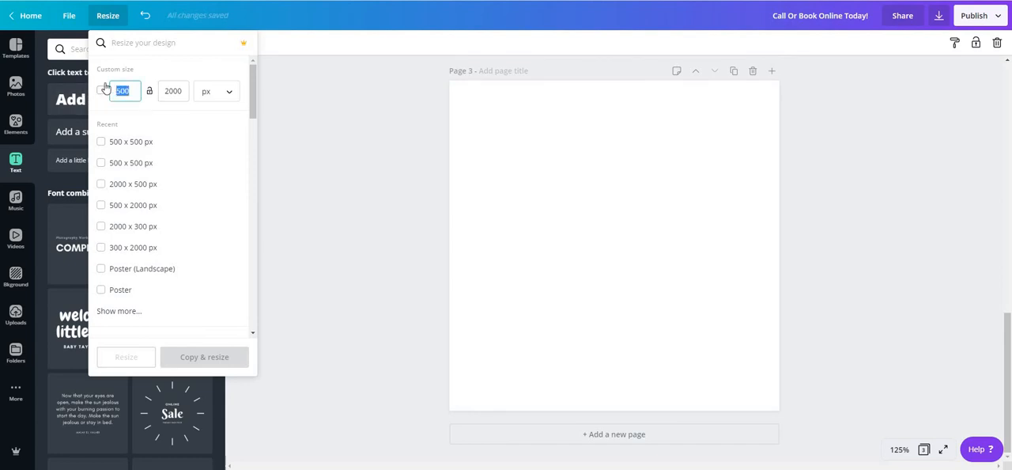
type("250")
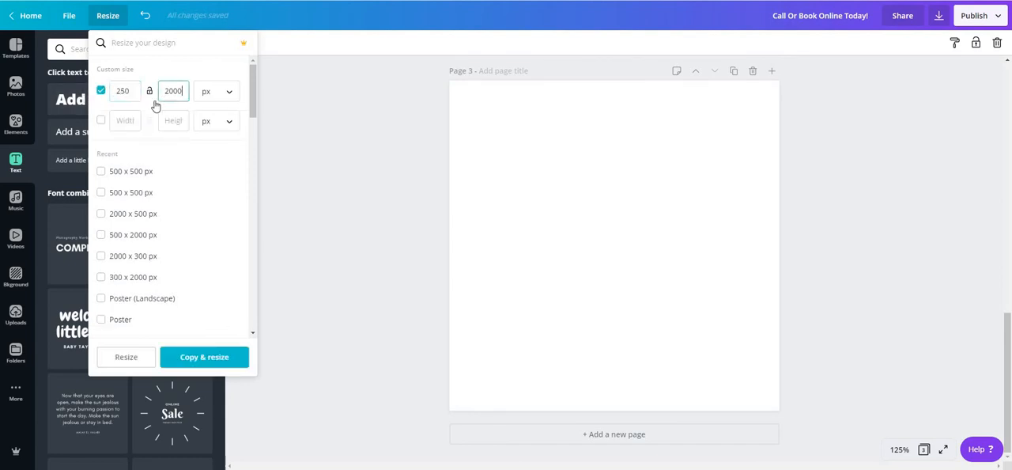
type("350")
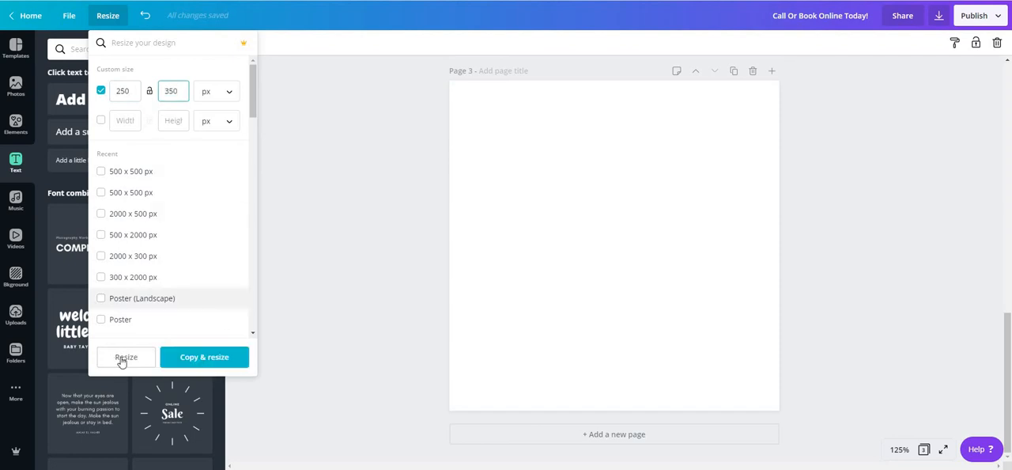
left_click(126, 357)
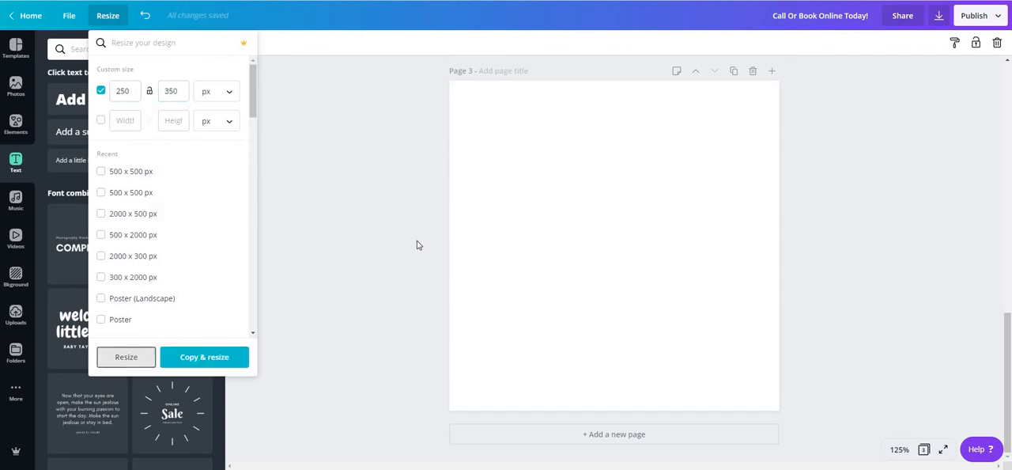
Step: Resize the whole design to a custom size of 350 x 500 px
left_click(108, 15)
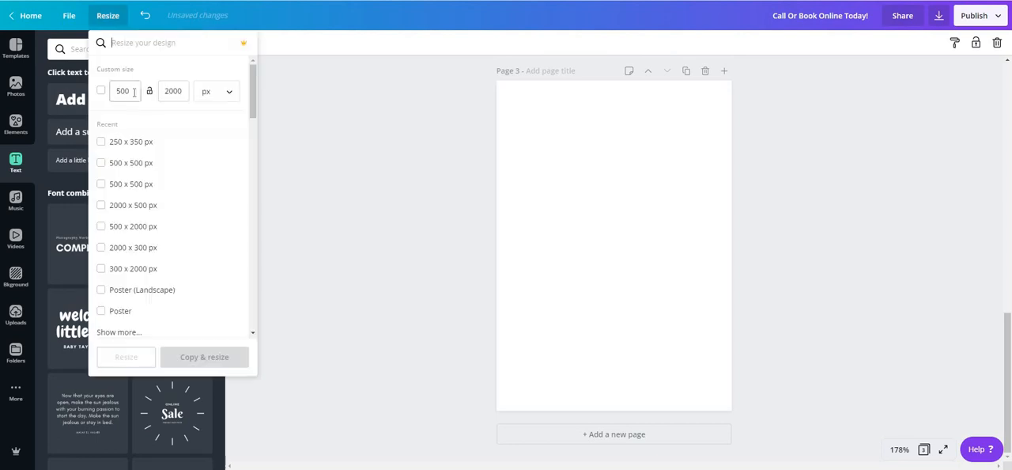
type("350")
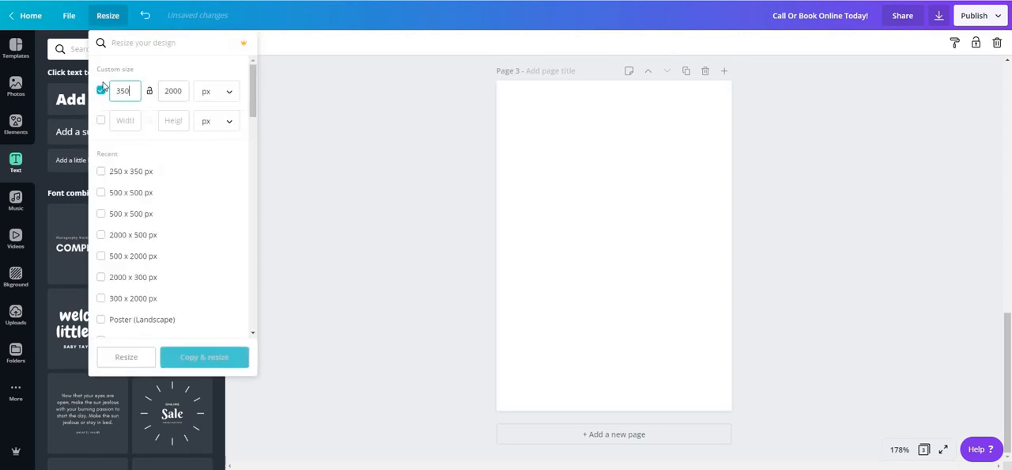
right_click(104, 86)
left_click(212, 64)
left_click(177, 92)
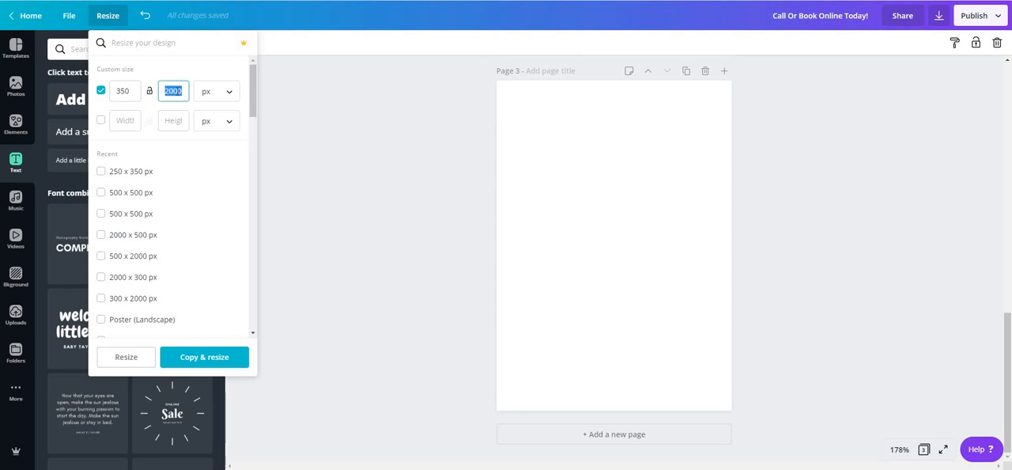
type("500")
left_click(127, 368)
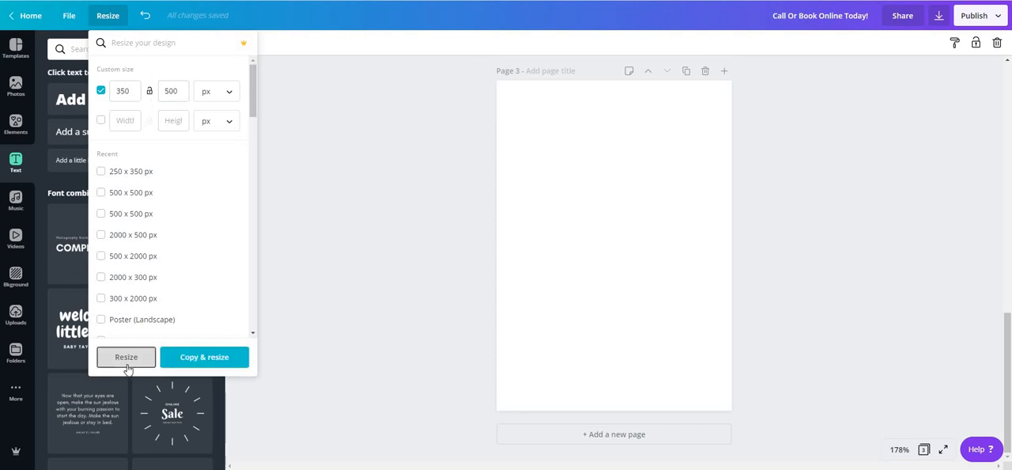
Step: Resize the whole design to a custom landscape size of 500 x 350 px
left_click(113, 19)
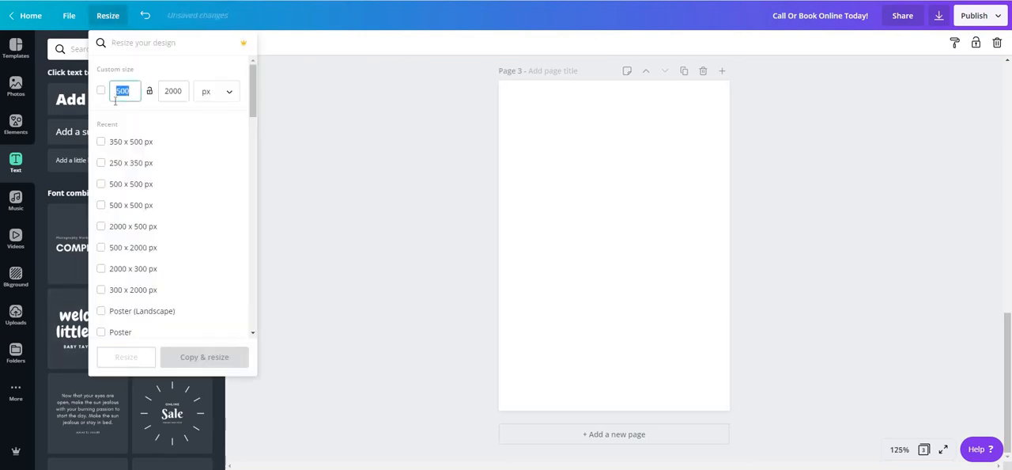
left_click_drag(185, 91, 173, 90)
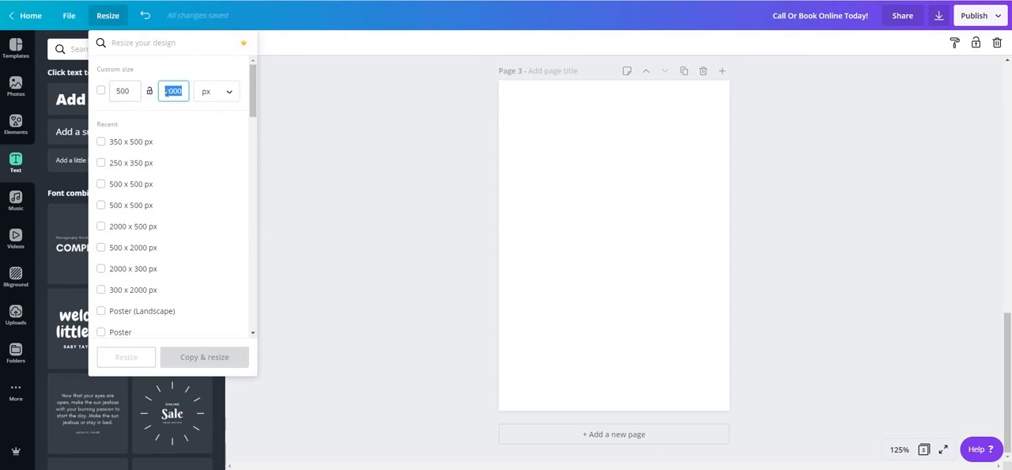
type("350")
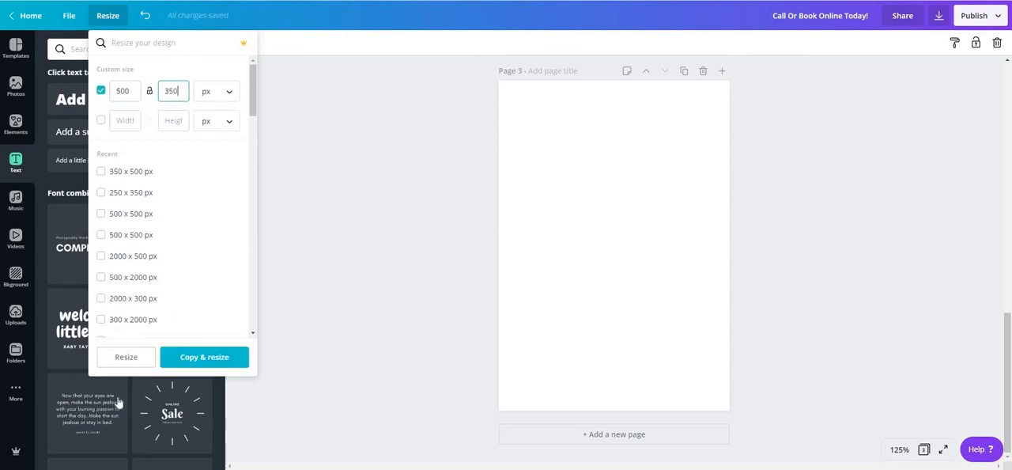
left_click(127, 357)
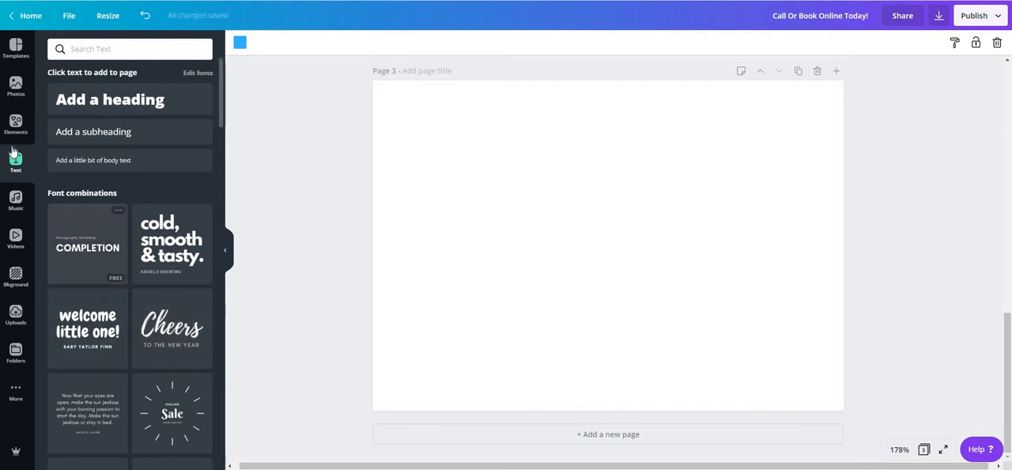
Step: Search the backgrounds for "water" and apply the dark blue rippling pool water image to page 3
left_click(15, 274)
scroll(171, 208, "down", 3)
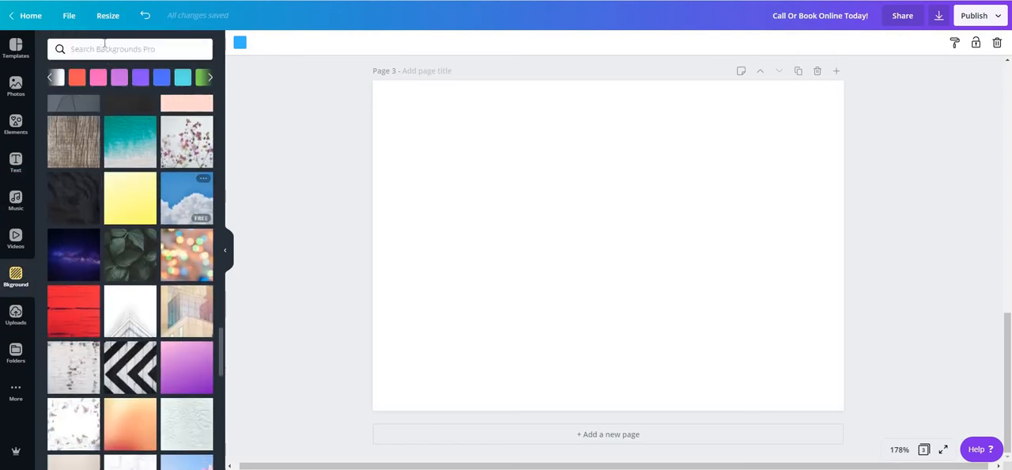
left_click(105, 48)
type("water")
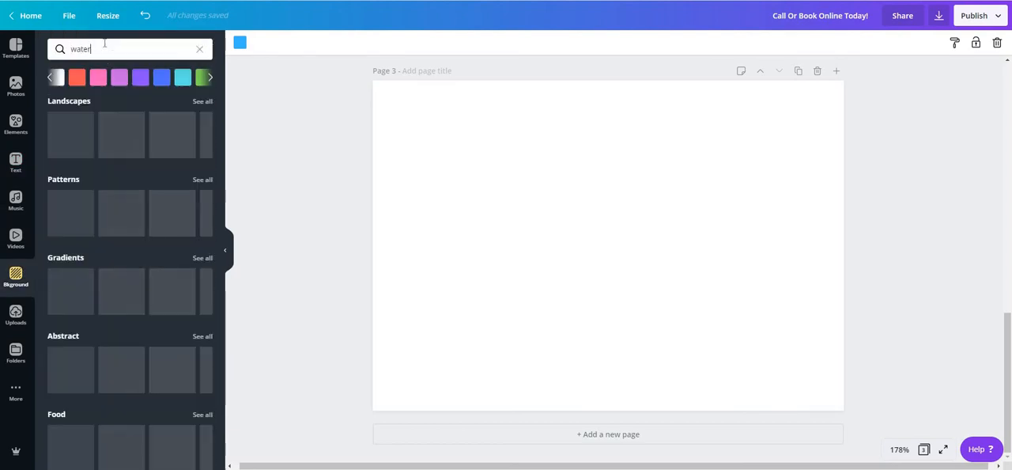
key("Return")
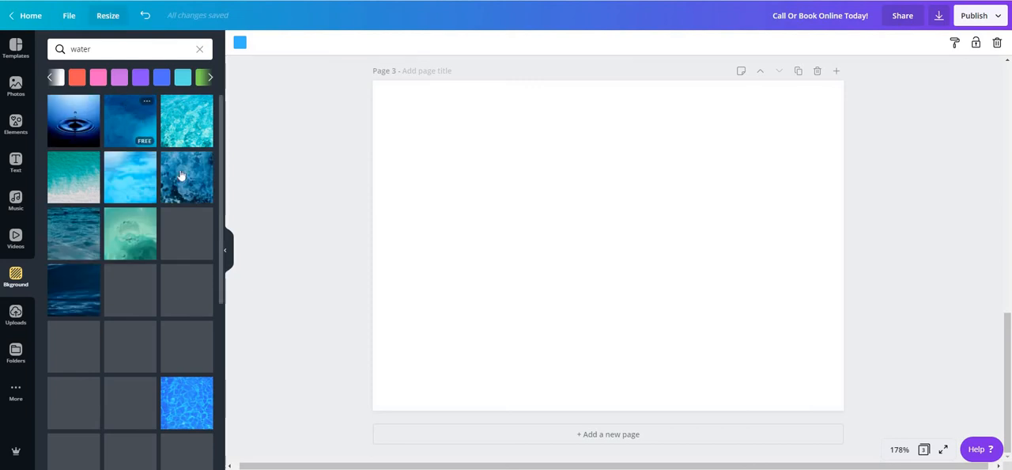
scroll(178, 218, "down", 2)
scroll(166, 216, "down", 5)
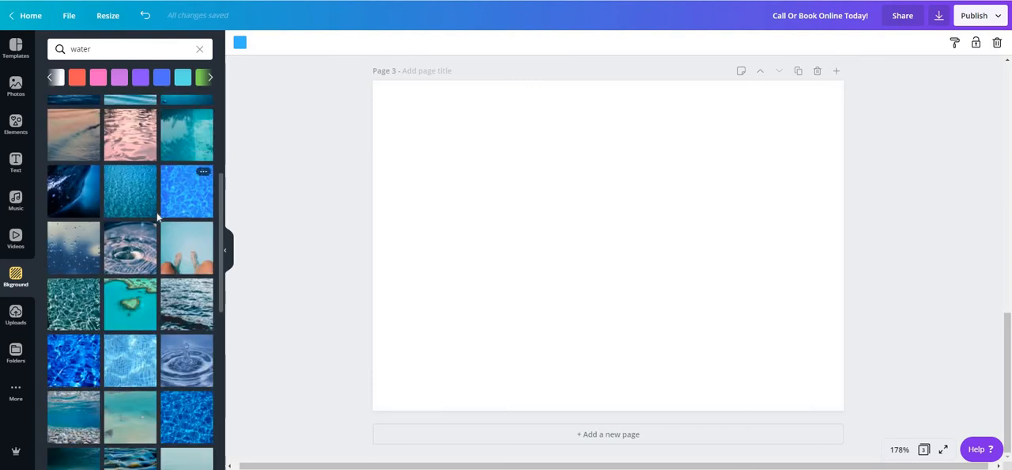
scroll(158, 215, "up", 1)
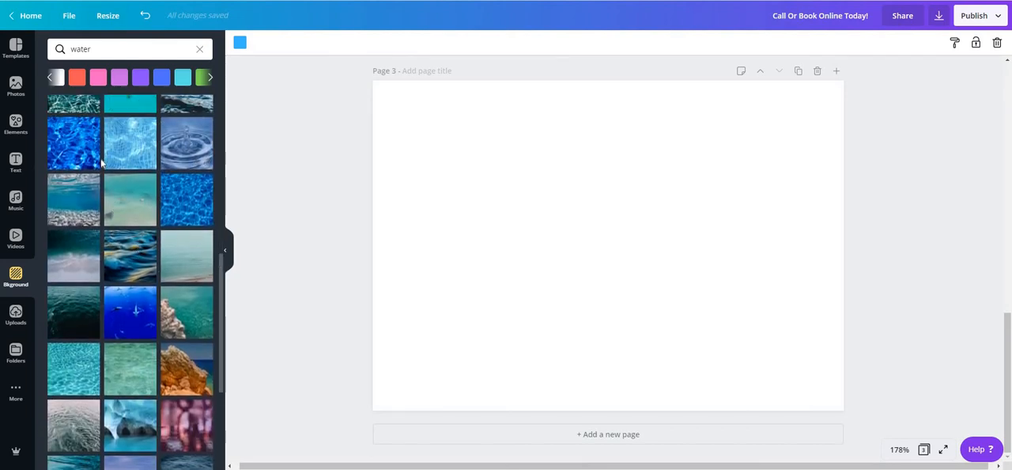
left_click(186, 211)
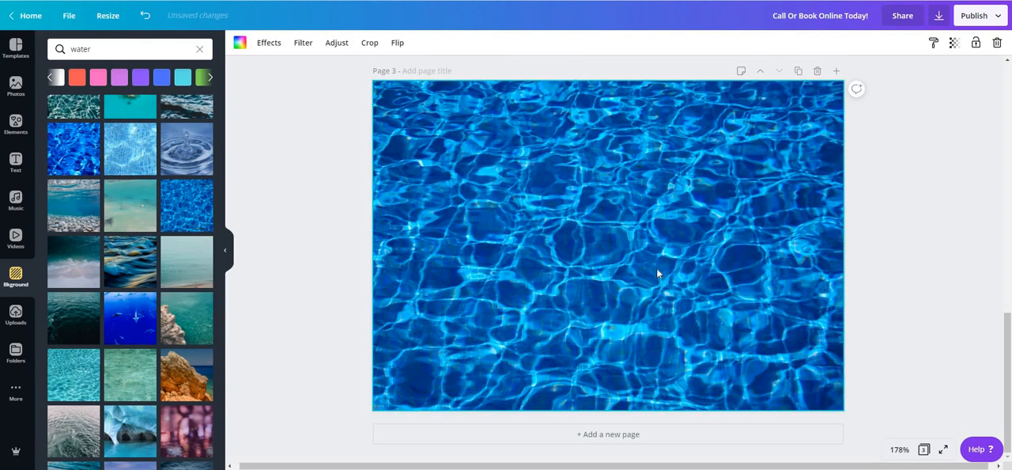
Step: Add the uploaded orange and red water slide image to page 3, shrink it and place it in the page's upper-left area
left_click(16, 350)
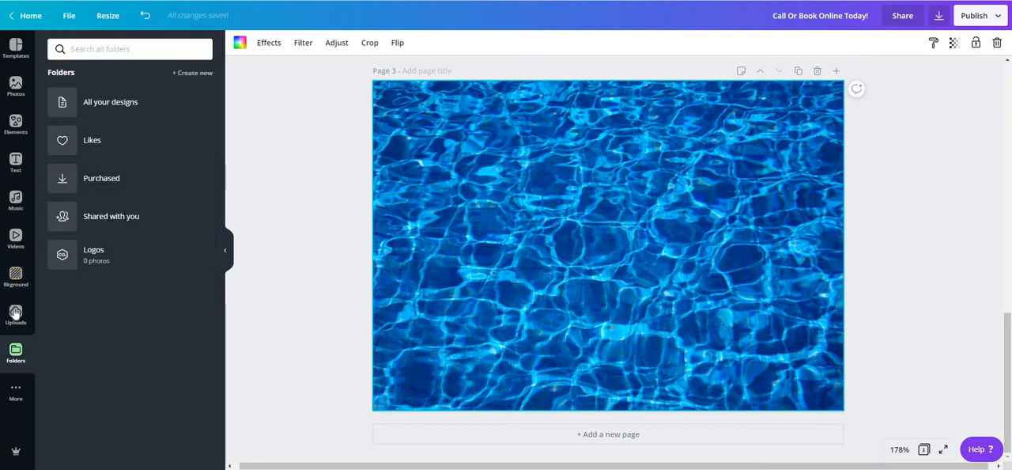
left_click(14, 313)
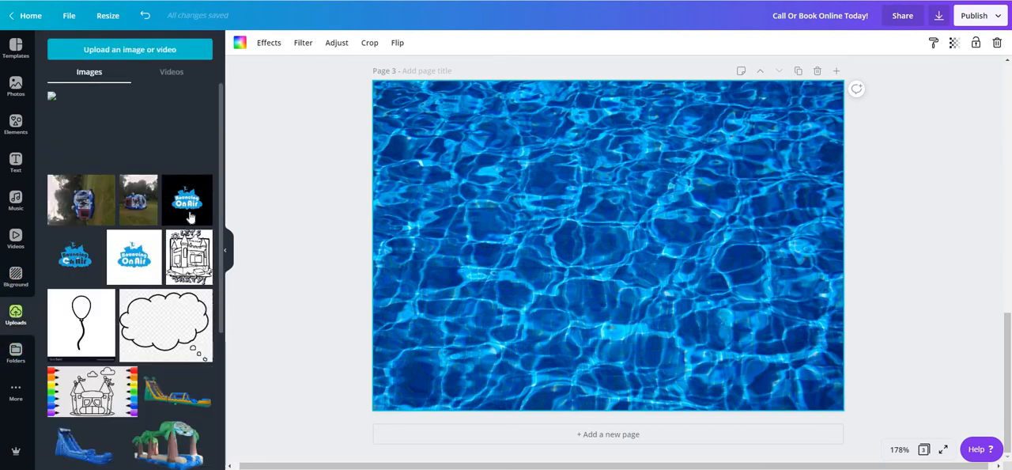
scroll(187, 218, "down", 3)
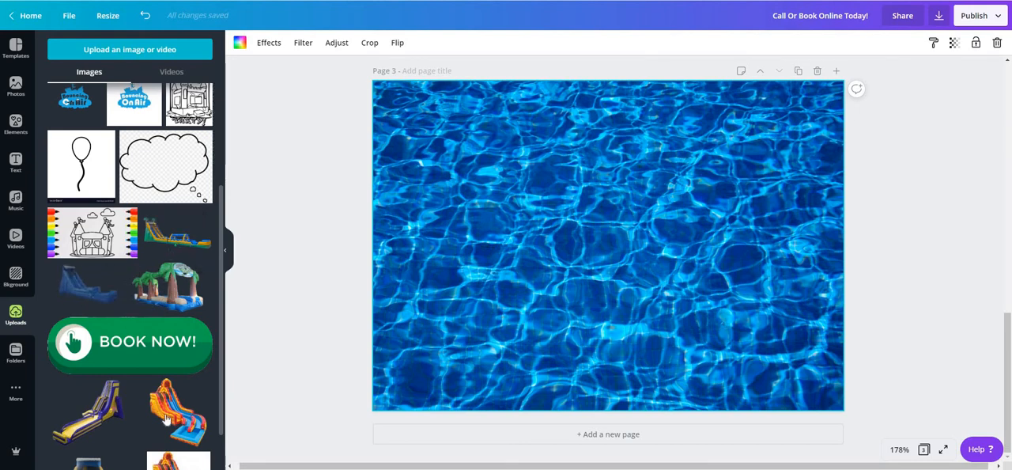
left_click_drag(170, 403, 673, 399)
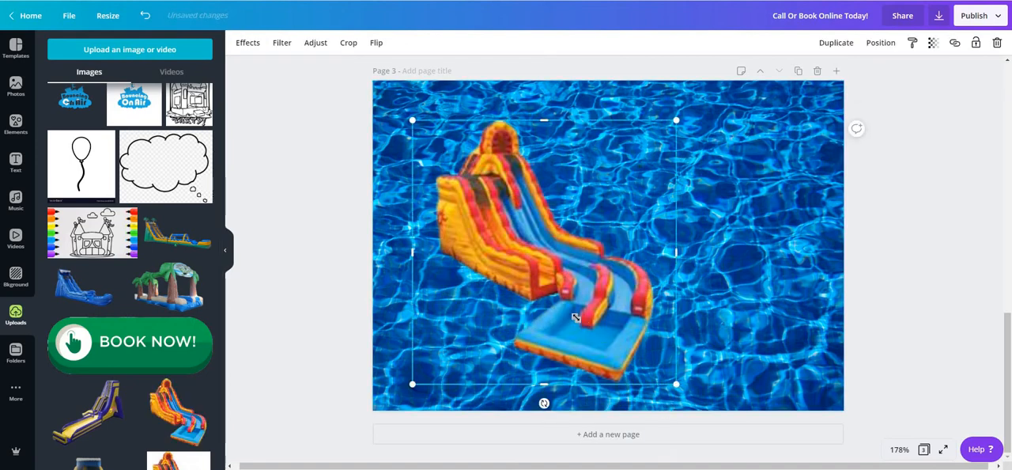
left_click_drag(576, 317, 548, 297)
mouse_move(510, 207)
left_mouse_down()
mouse_move(488, 221)
mouse_move(494, 198)
left_mouse_up()
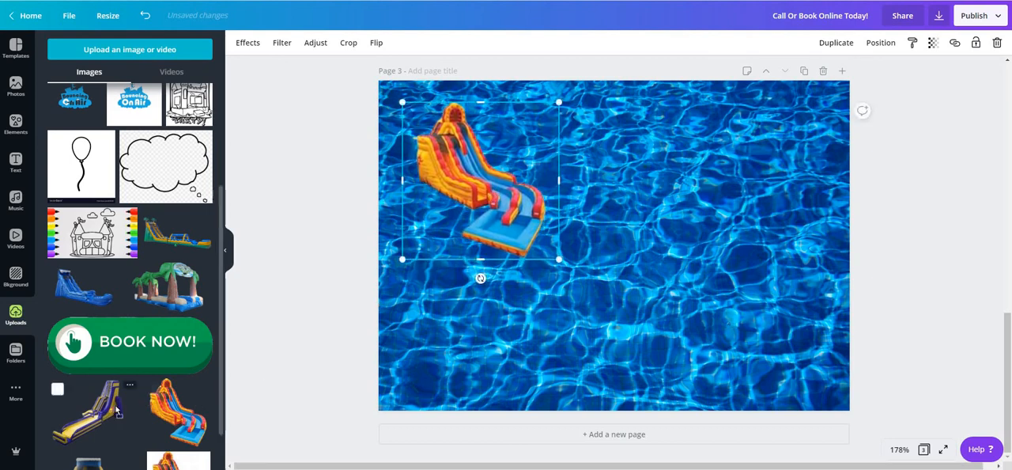
Step: Add the uploaded purple and yellow slide image to page 3, shrink it slightly and place it in the page's lower-right corner
left_click_drag(117, 410, 838, 269)
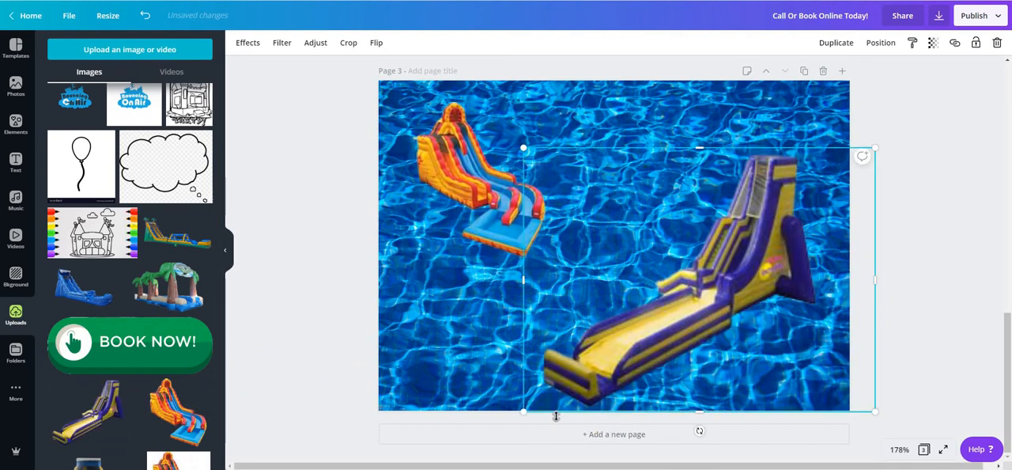
left_click_drag(521, 412, 583, 368)
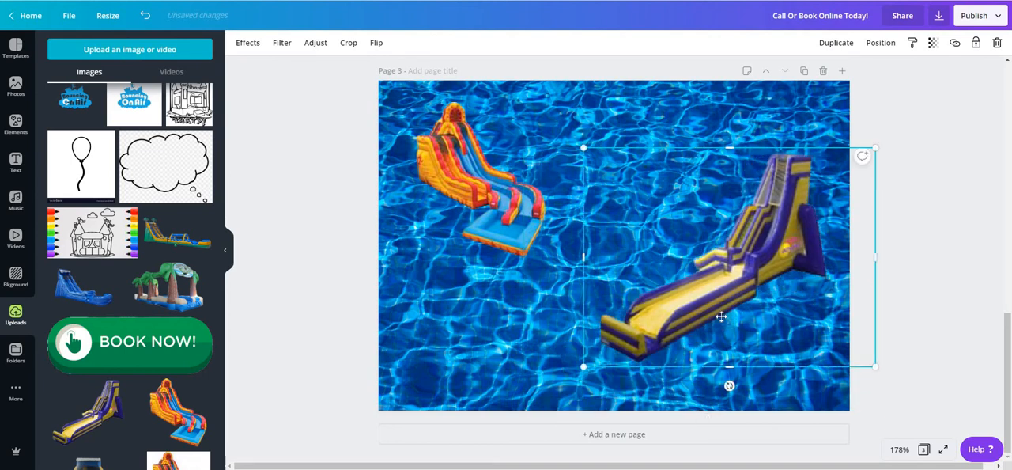
left_click_drag(720, 316, 763, 299)
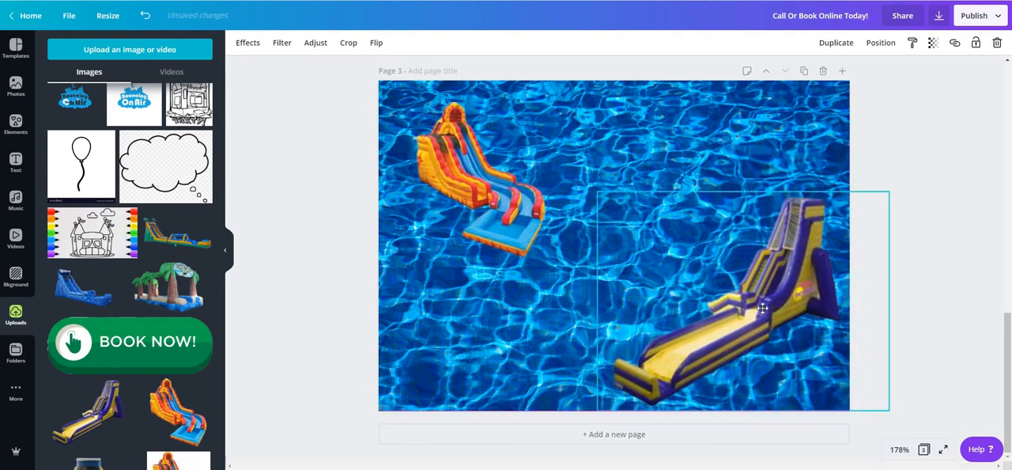
left_click(332, 252)
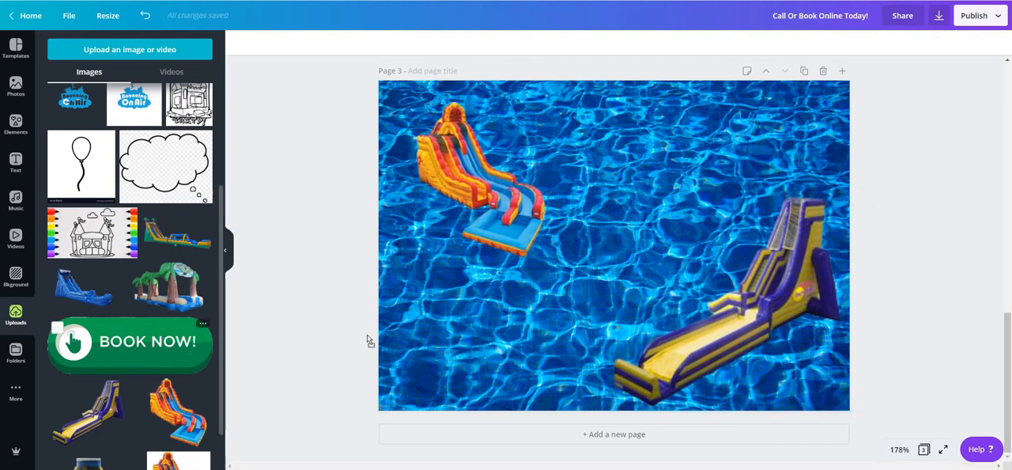
Step: Add the uploaded green Book Now button, shrunk, to page 3's lower-left area, then slightly enlarge and reposition the orange slide above it
left_click_drag(155, 360, 578, 294)
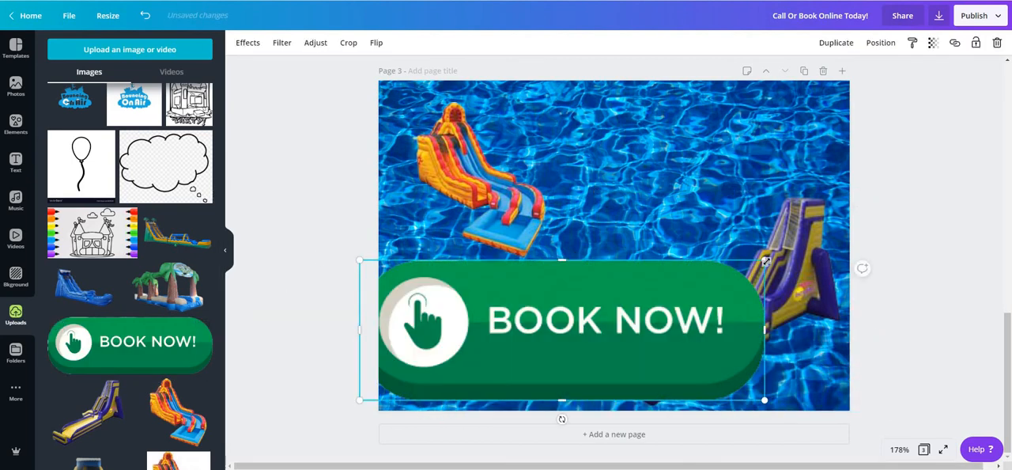
left_click_drag(682, 292, 508, 330)
left_click(498, 238)
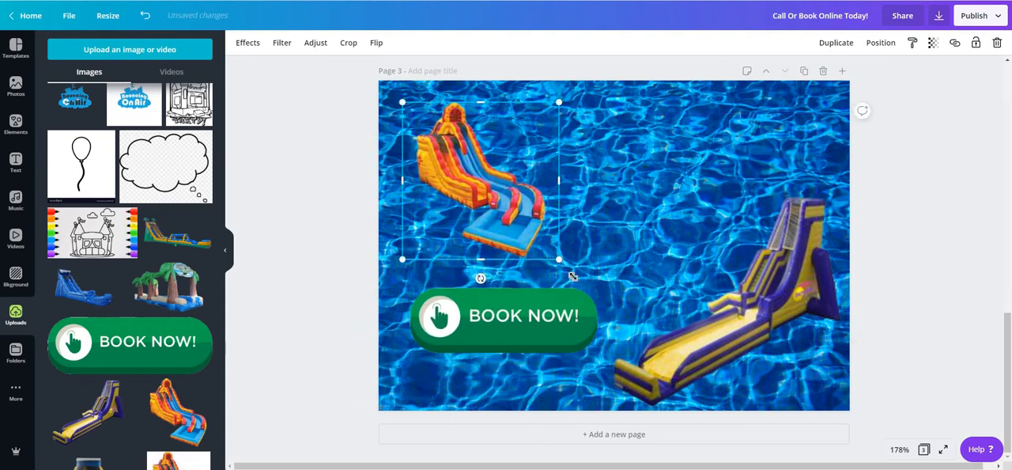
left_click_drag(559, 259, 581, 283)
left_click_drag(512, 226, 496, 219)
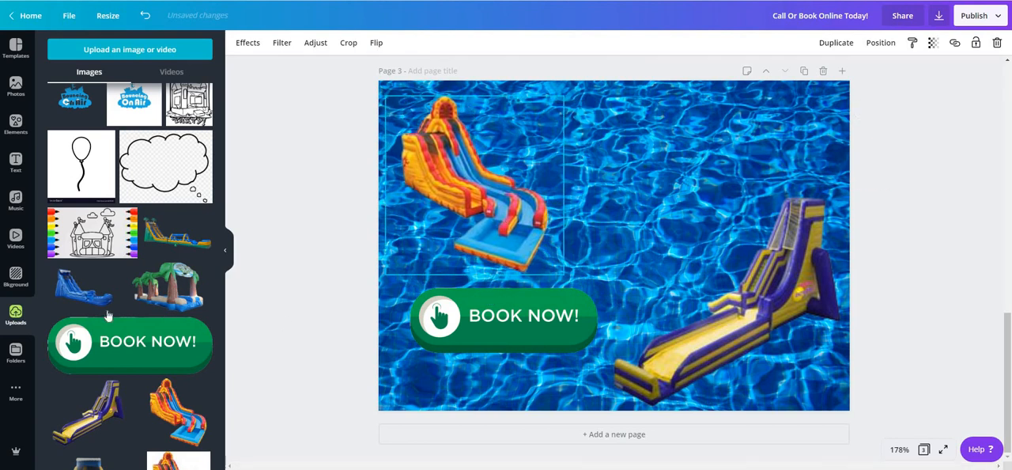
Step: Add the uploaded palm tree inflatable image to page 3, shrink it and place it between the two slides
scroll(108, 340, "down", 1)
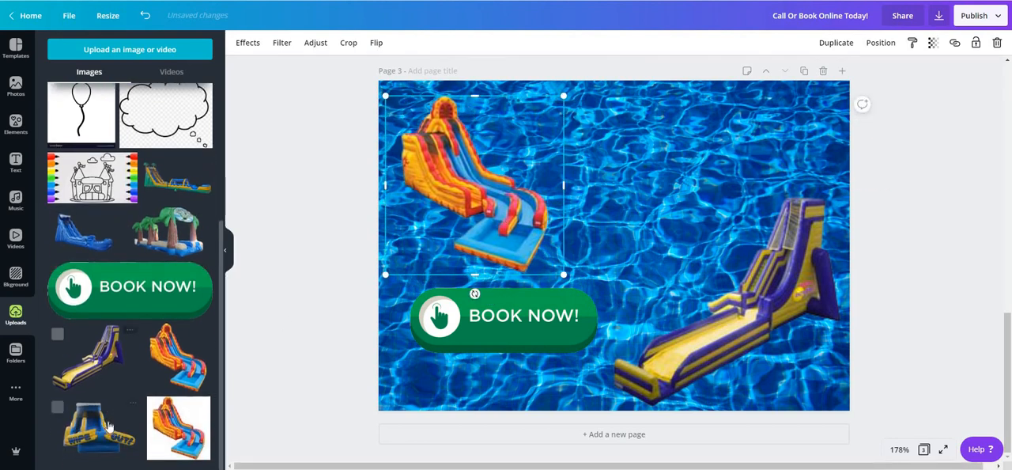
left_click(168, 230)
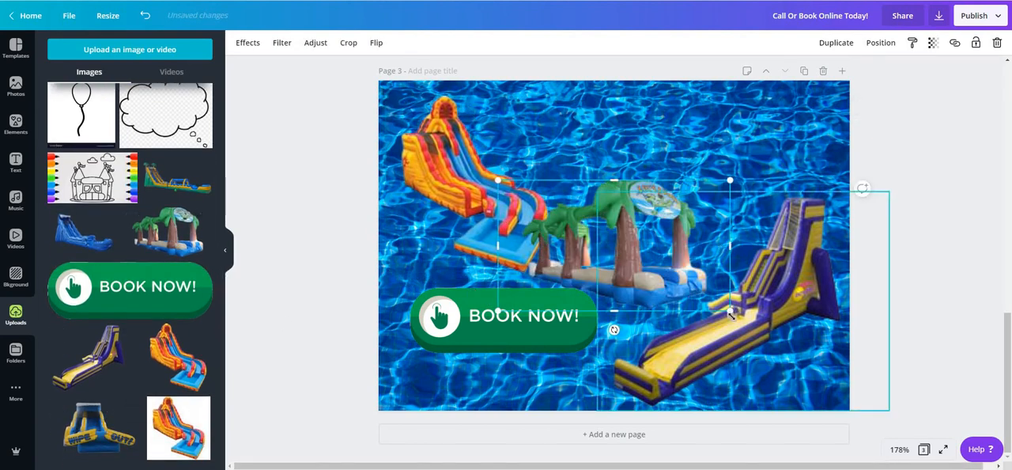
left_click_drag(729, 314, 637, 258)
left_click_drag(557, 221, 620, 242)
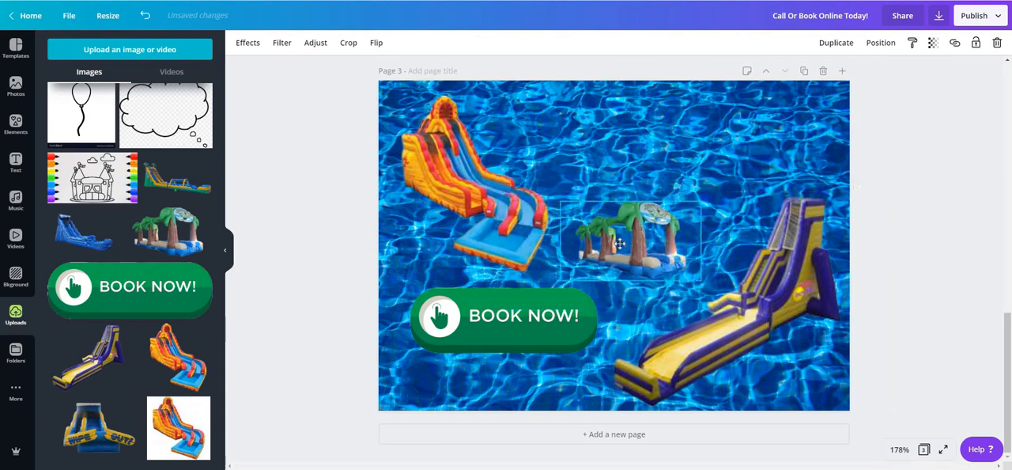
left_click_drag(701, 202, 722, 195)
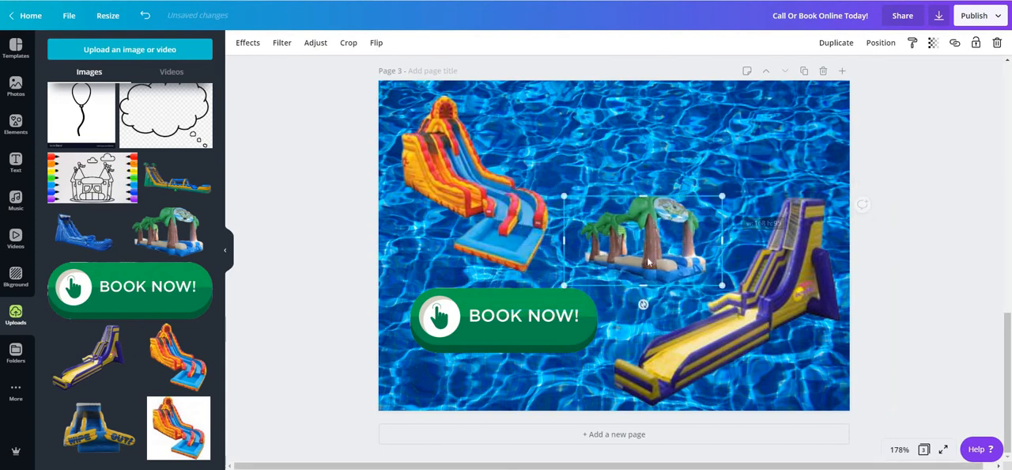
left_click_drag(648, 262, 638, 258)
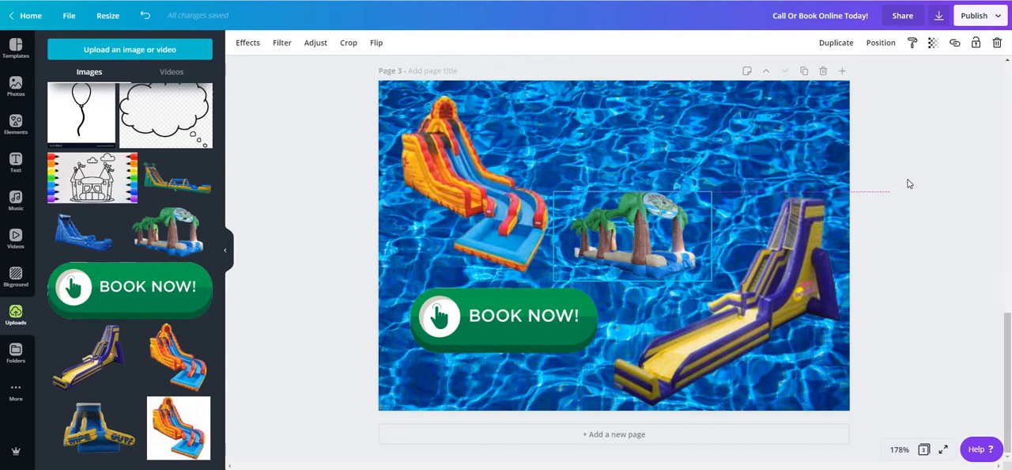
left_click(948, 166)
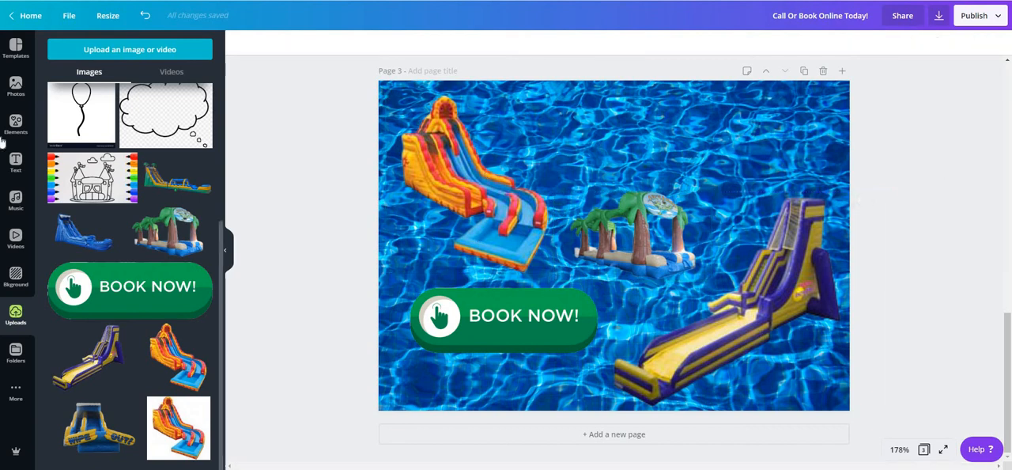
Step: Add the "Cheers" font combination to the upper part of page 3 and replace its heading with "Water Slide Rentals"
left_click(16, 162)
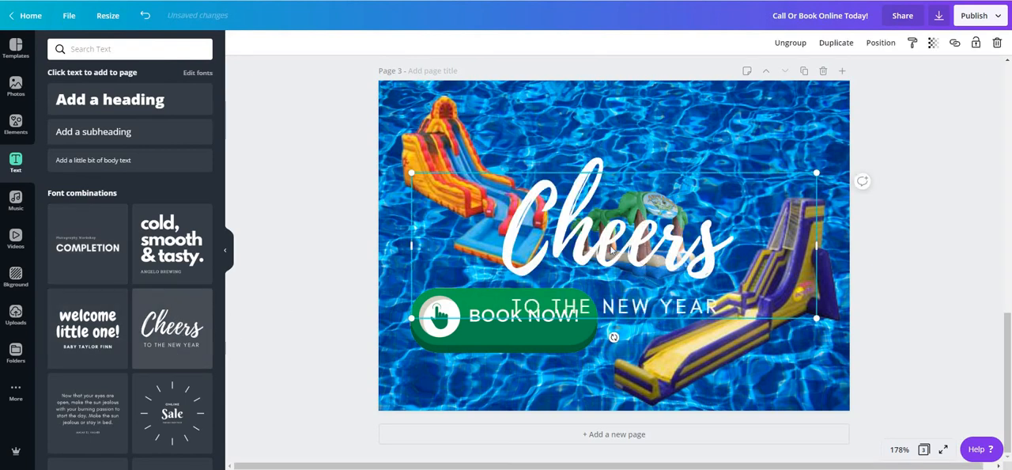
left_click_drag(596, 226, 647, 139)
double_click(672, 147)
type("W")
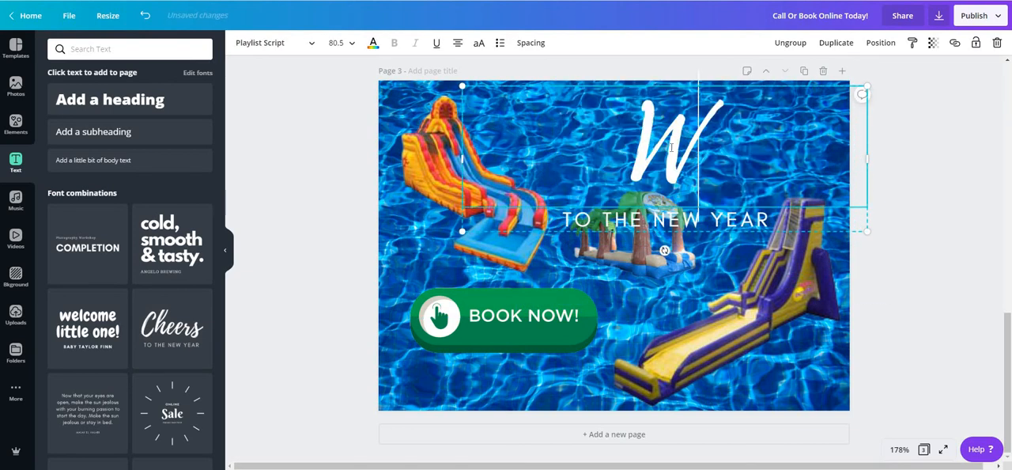
type("ater Slie")
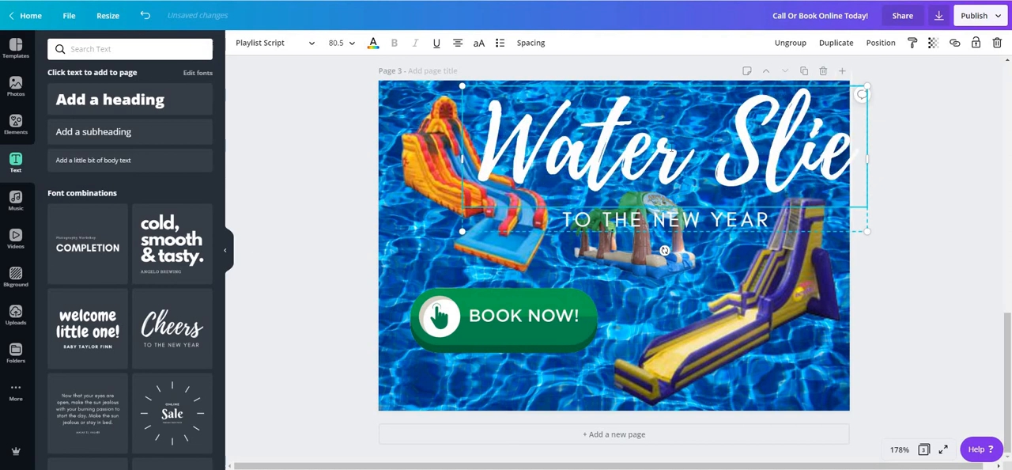
key("BackSpace")
type("de")
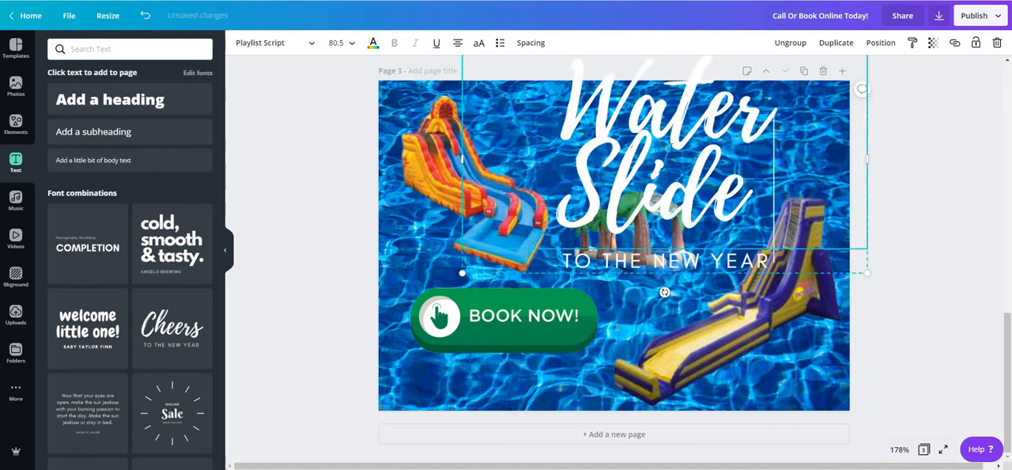
type(" Rentals")
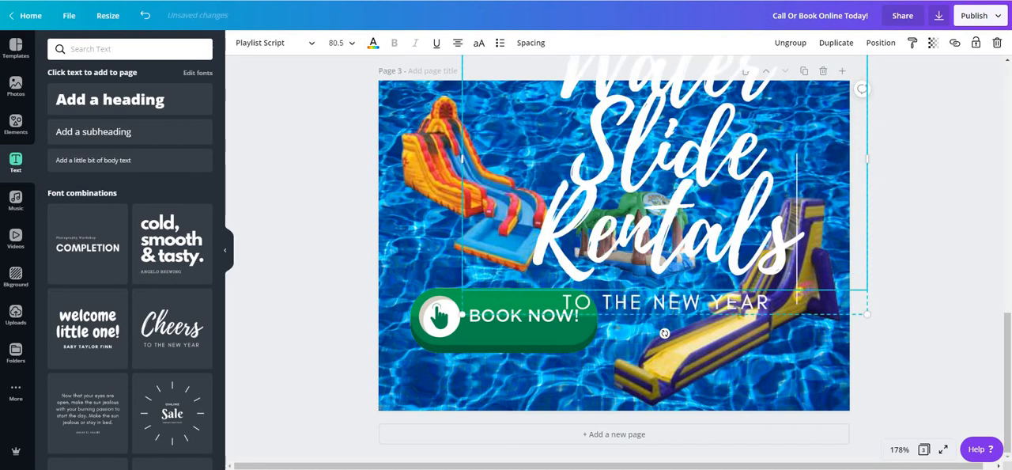
Step: Set the "Water Slide Rentals" heading's font size to 36 and move the text group up to the page's top edge
scroll(694, 272, "up", 6)
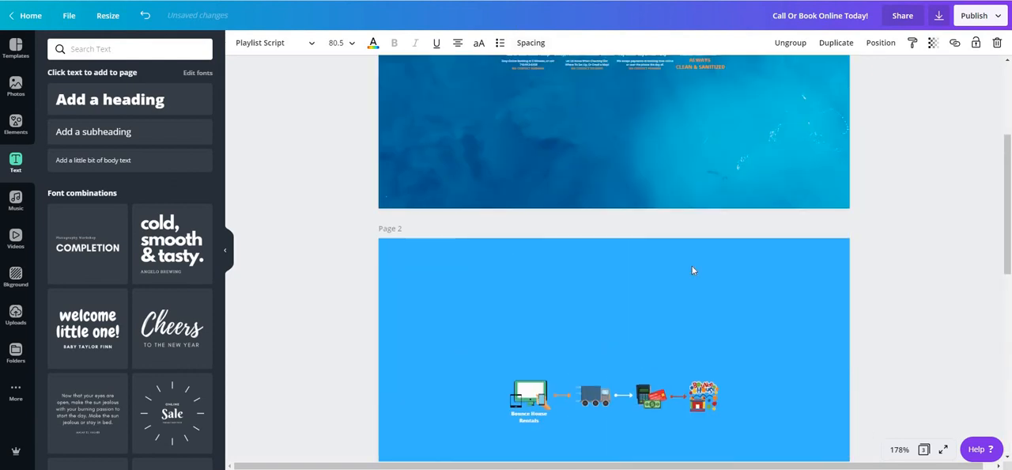
scroll(836, 285, "down", 6)
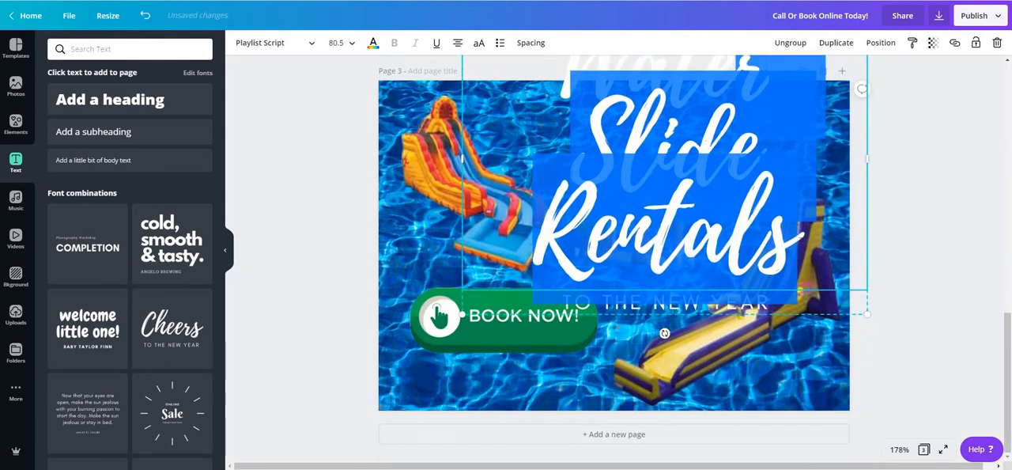
scroll(615, 257, "up", 2)
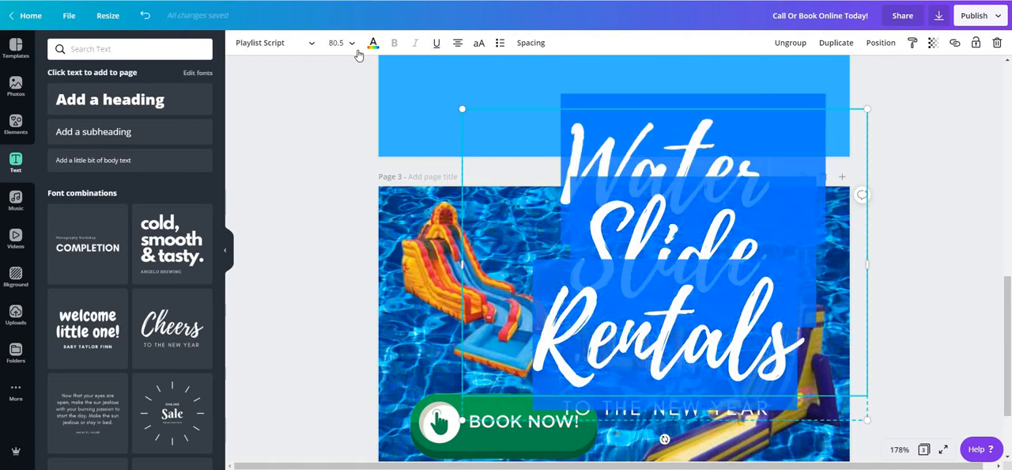
left_click(342, 43)
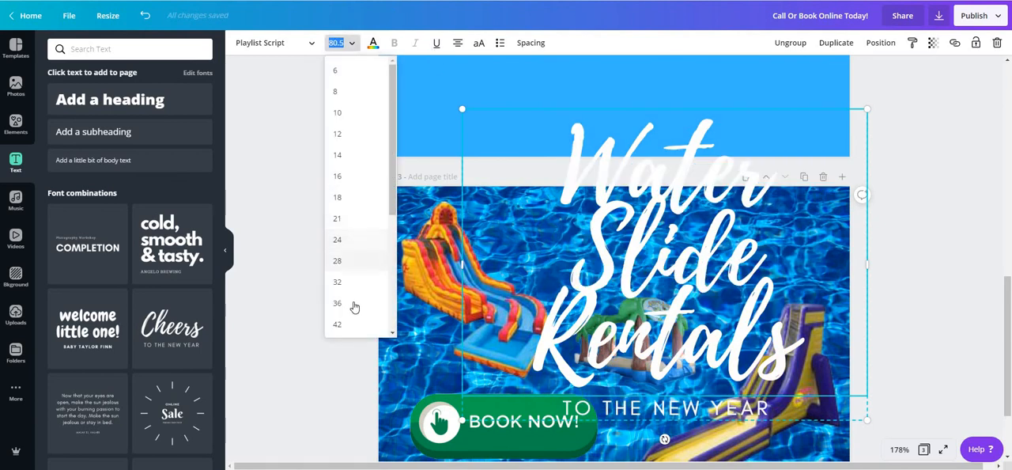
left_click(353, 304)
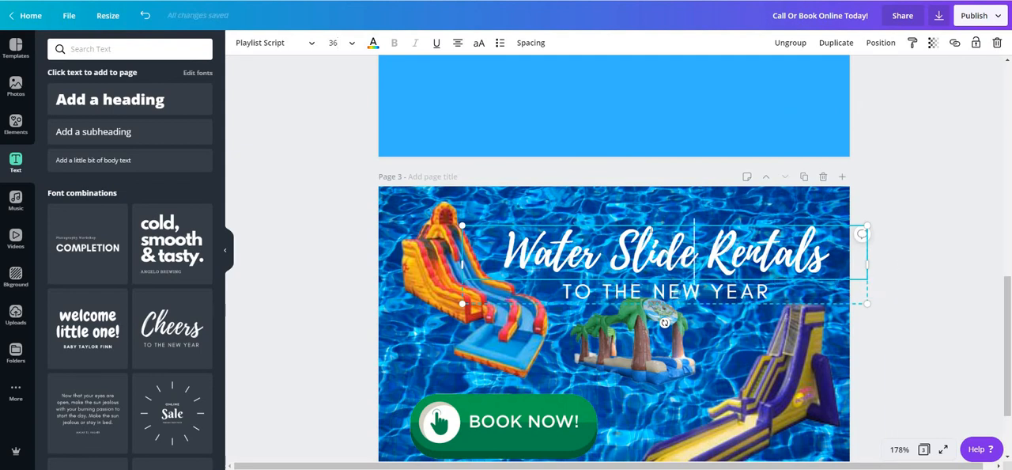
left_click(607, 243)
left_click_drag(759, 284, 755, 259)
Step: Replace the line beneath the heading with "BOOK ONLINE TODAY"
triple_click(751, 262)
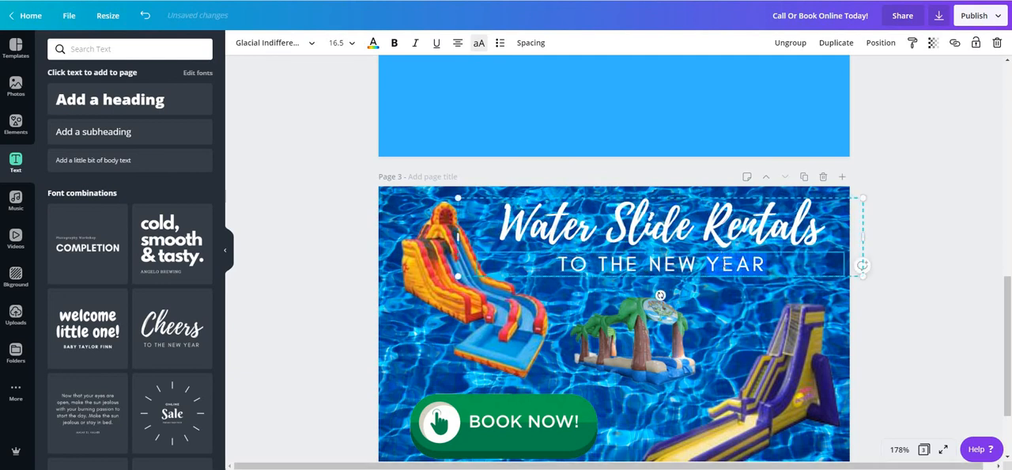
type("BO")
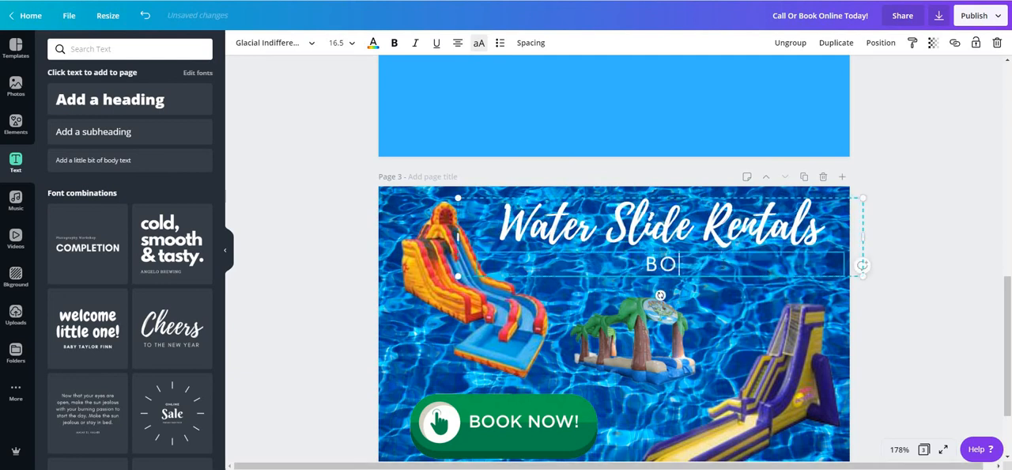
type("OK ONLINE TODAY")
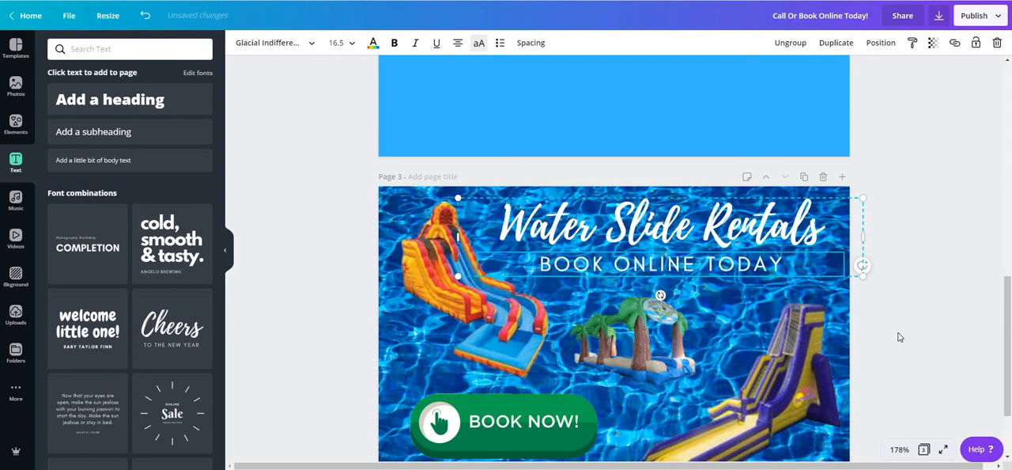
left_click(899, 271)
scroll(890, 273, "down", 3)
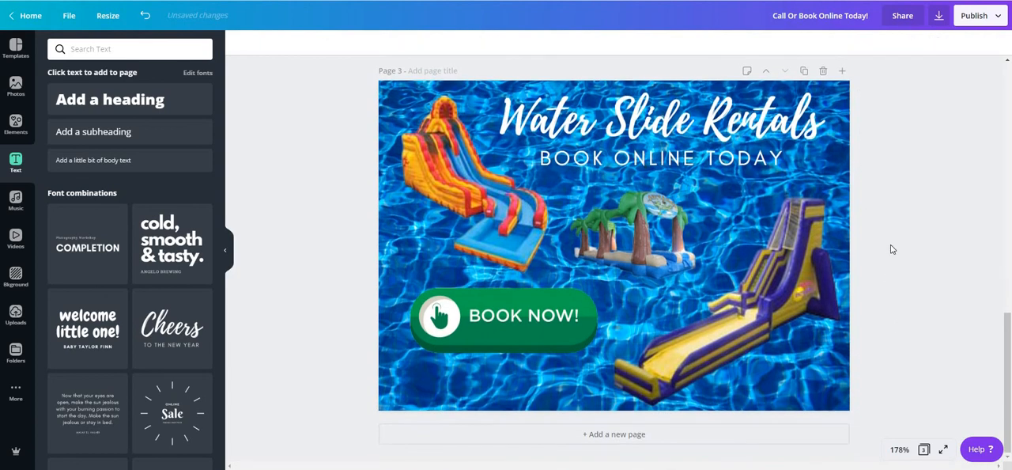
Step: Collapse the side panel to view the whole graphic and look over the recent sizes in the resize options
scroll(891, 249, "up", 1)
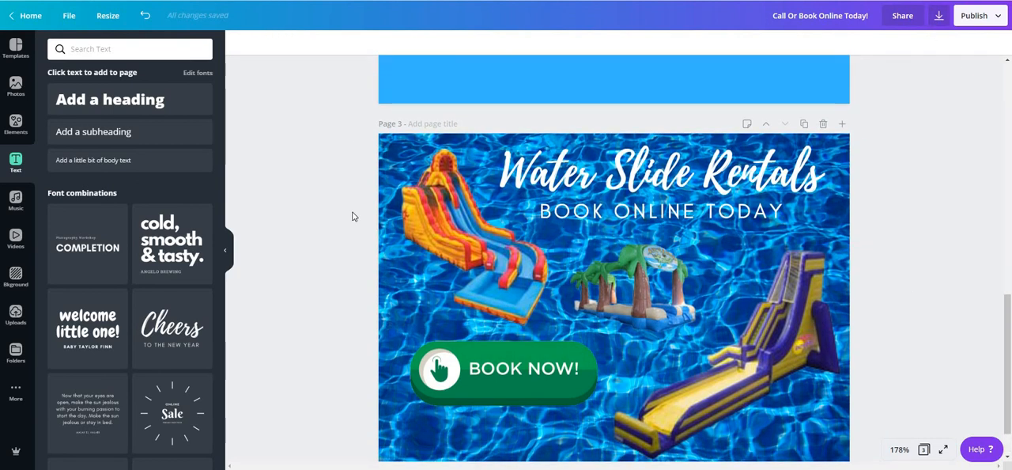
left_click(229, 251)
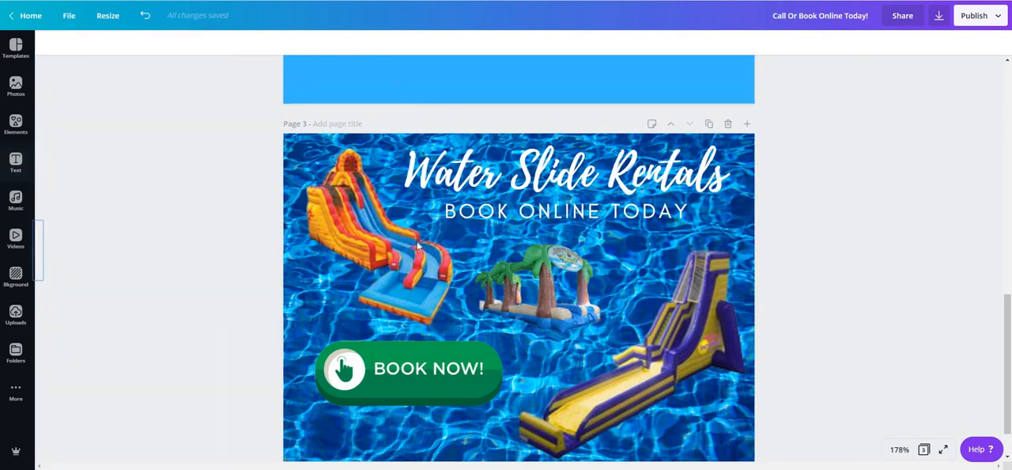
scroll(409, 236, "down", 1)
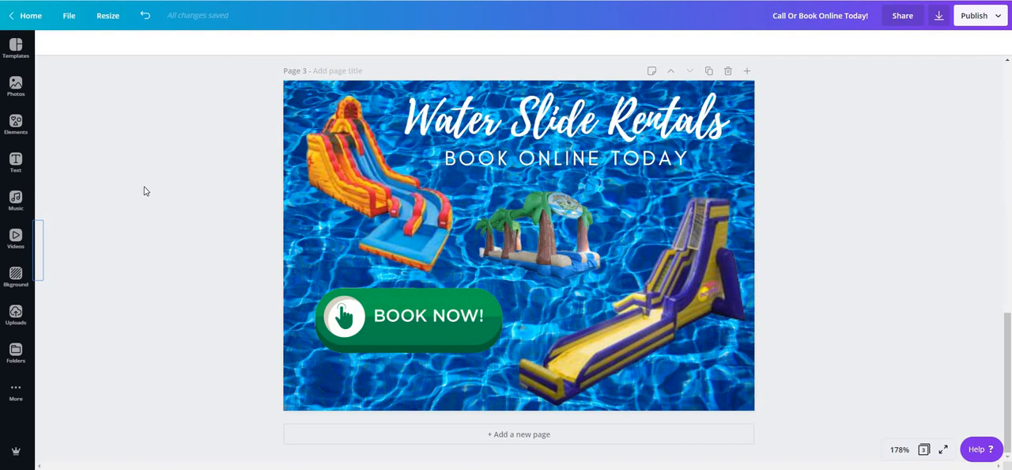
left_click(108, 16)
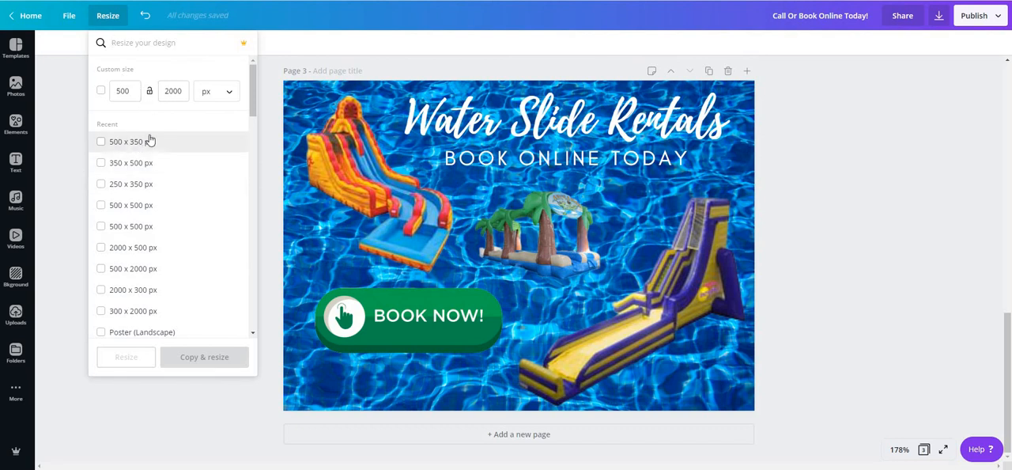
left_click(856, 192)
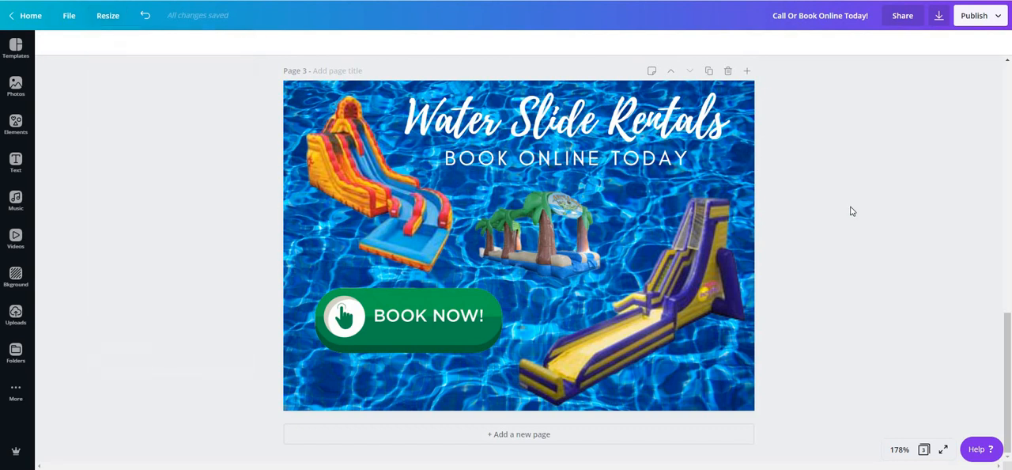